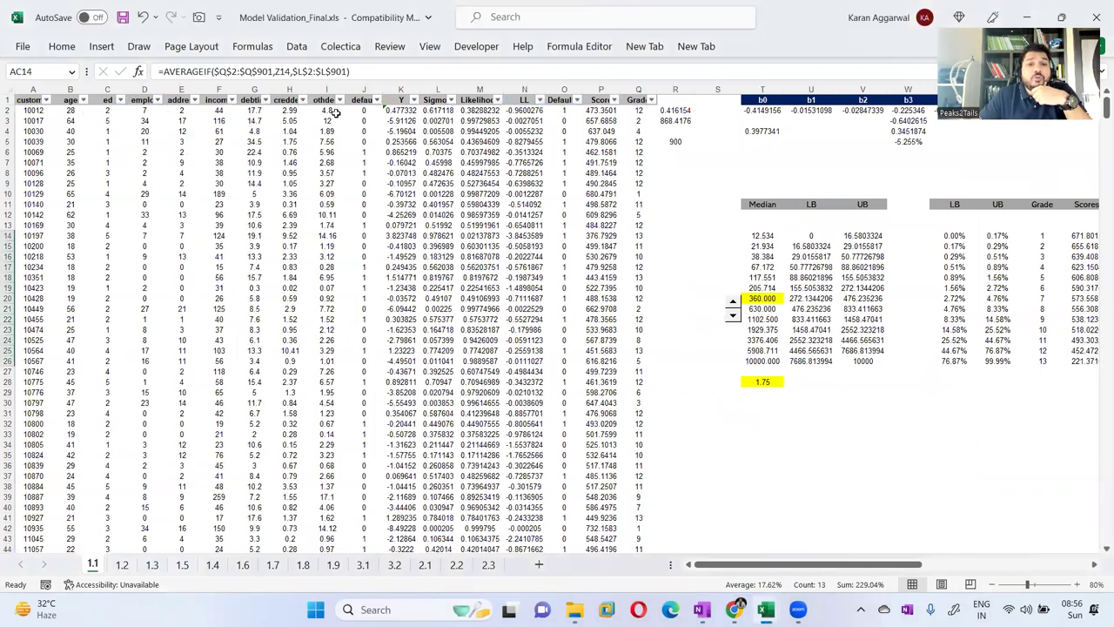
# - Inspect the first Sigmoid and Score formulas on sheet 1.1, and switch to the OneNote discretisation notes
pyautogui.click(430, 112)
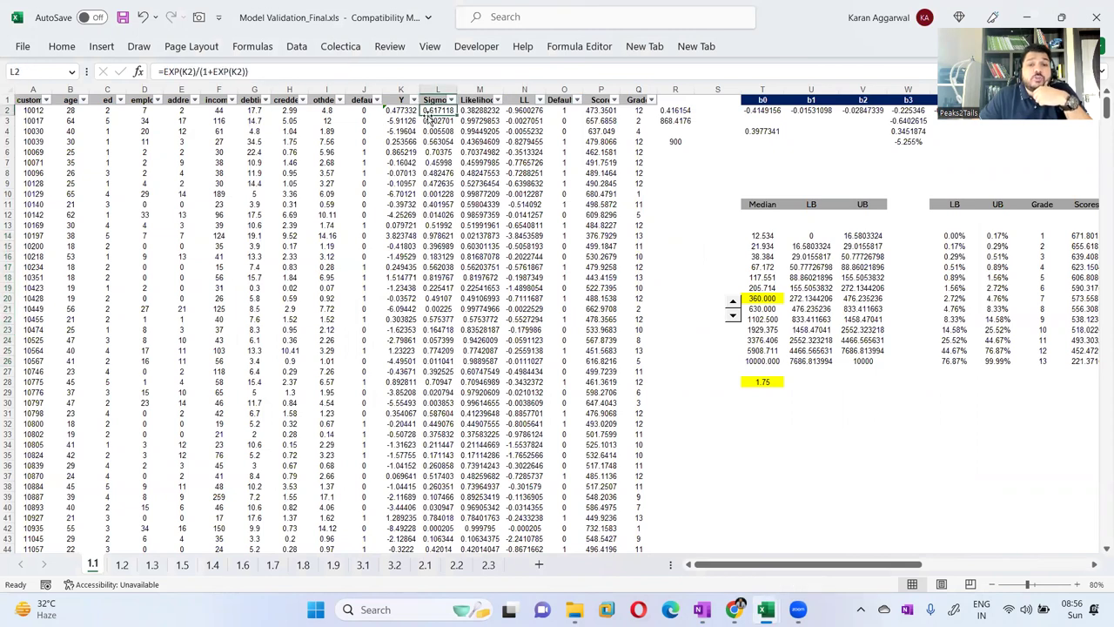
pyautogui.click(597, 111)
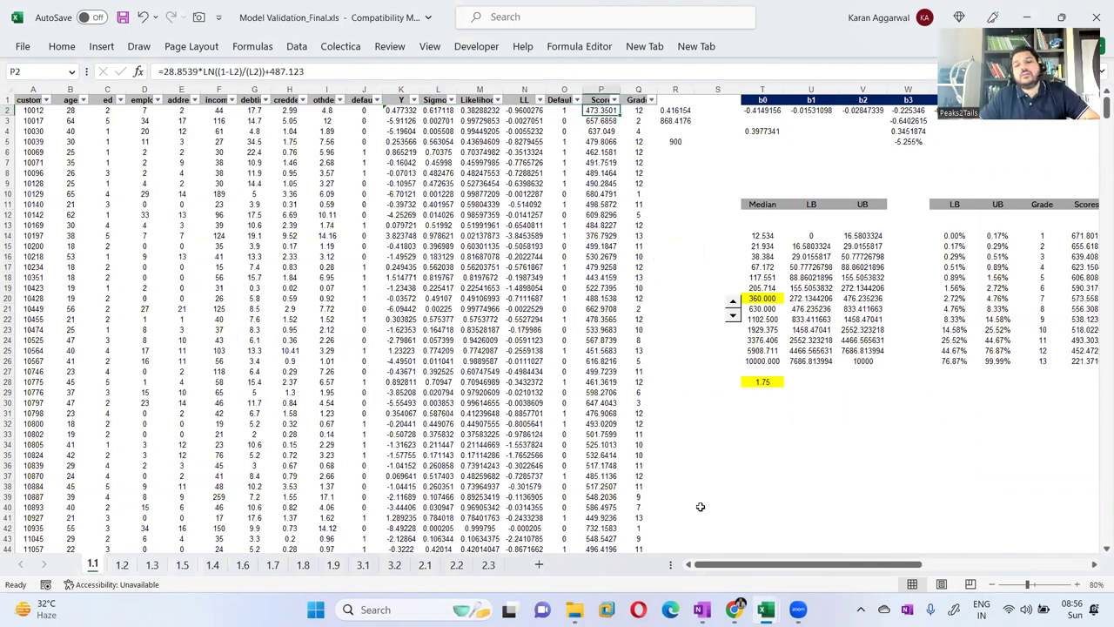
pyautogui.click(701, 523)
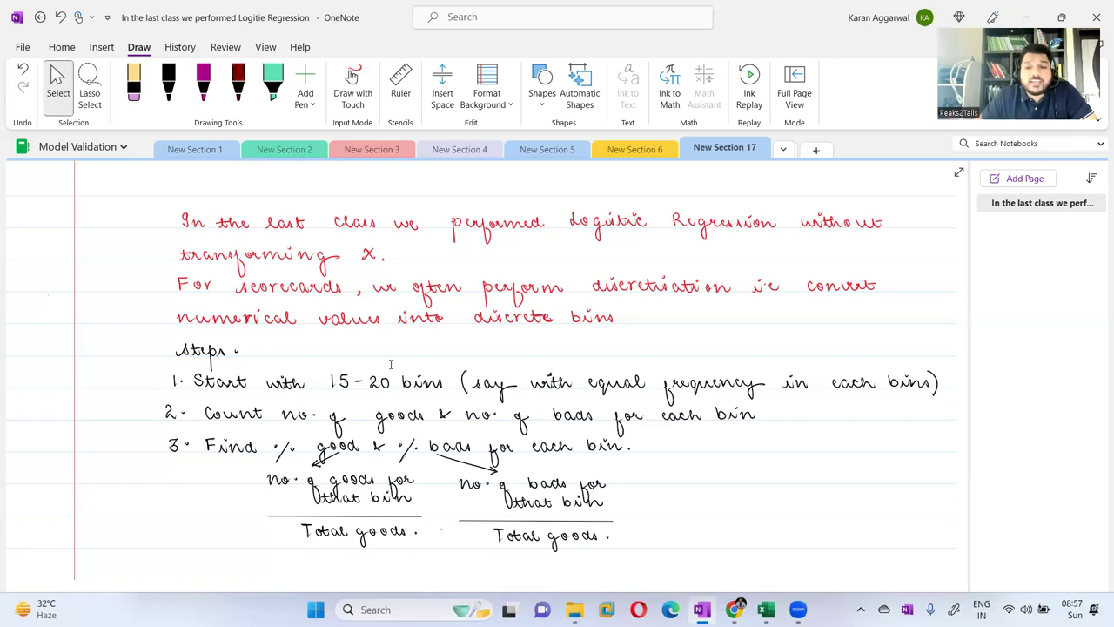
# - Switch back to the Model Validation_Final.xls workbook in Excel and select the default column on sheet 1.1
pyautogui.click(766, 609)
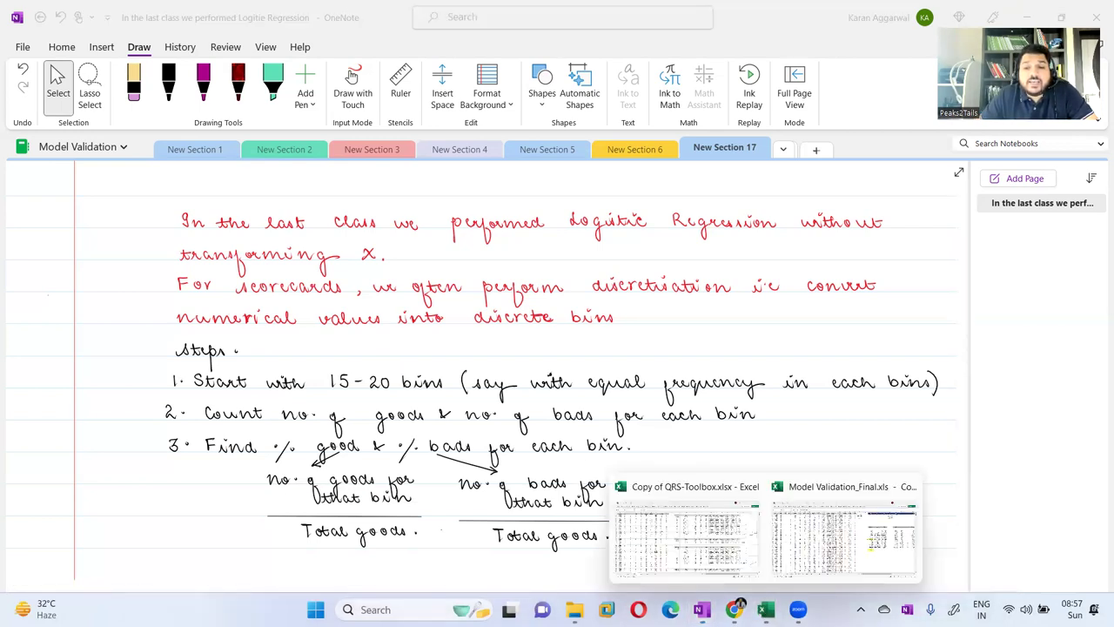
pyautogui.click(808, 541)
pyautogui.click(770, 568)
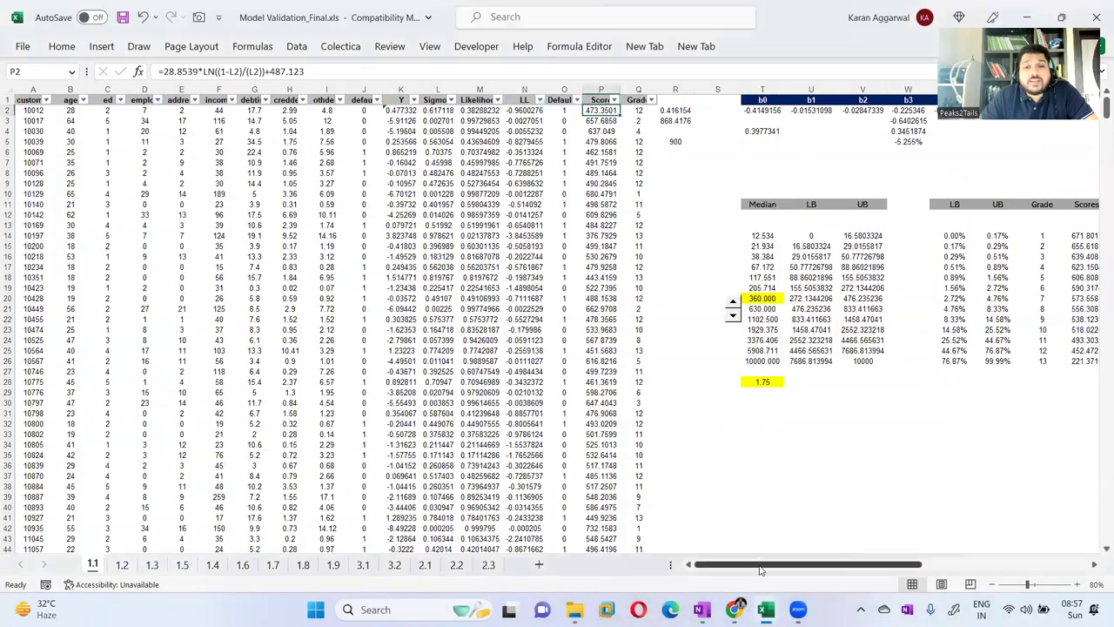
pyautogui.click(354, 88)
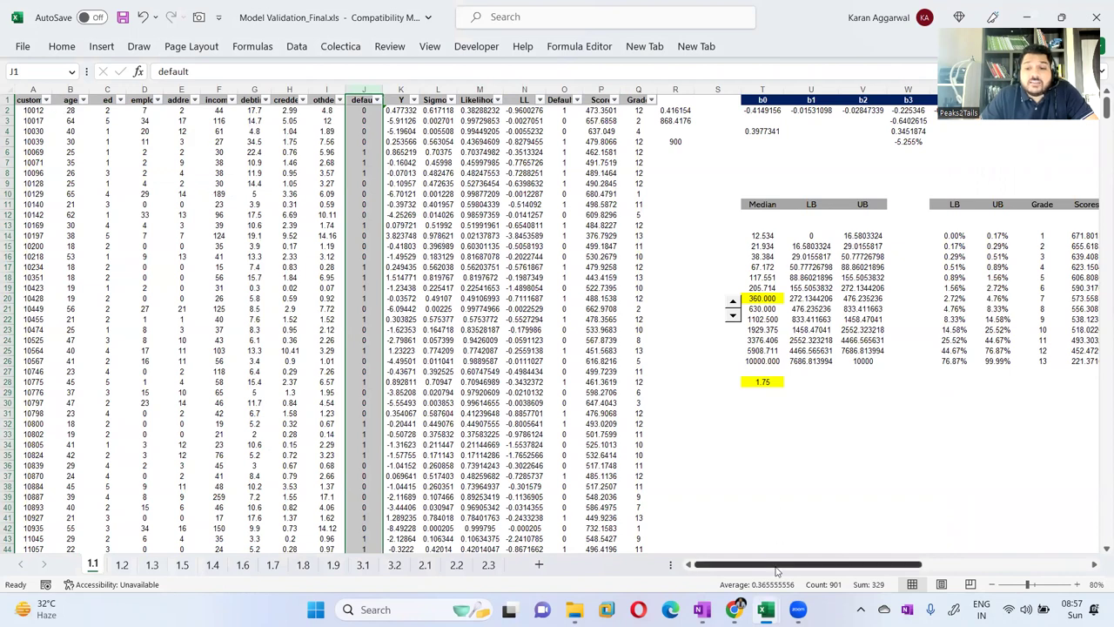
# - Examine the descriptions of the model variables, from educational qualification through debt to income ratio, credit card debt and other debt
pyautogui.hscroll(5, 893, 564)
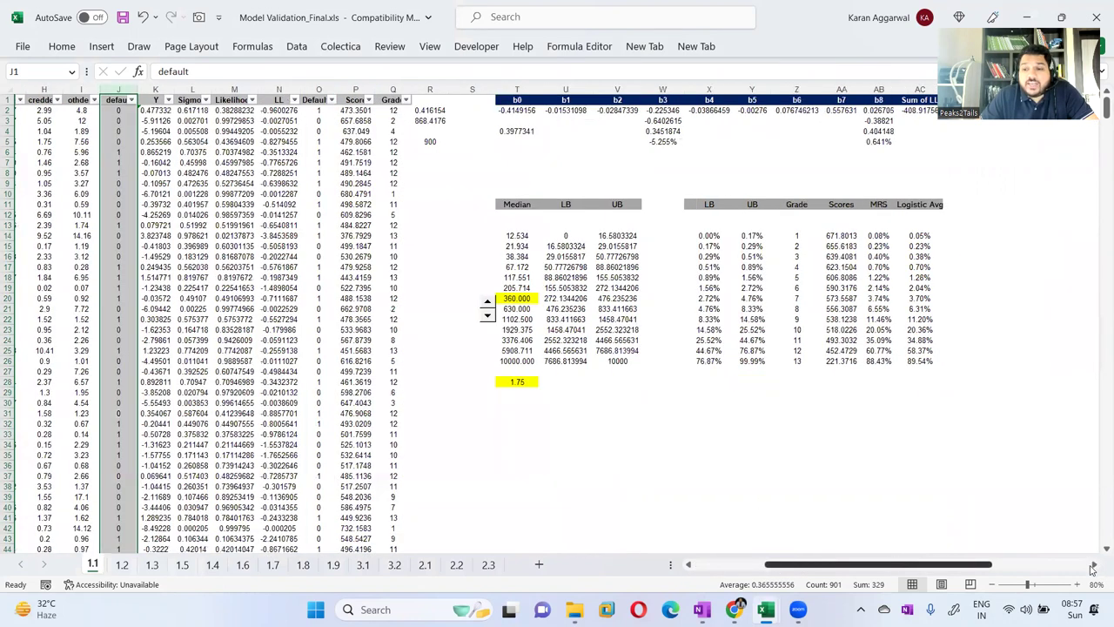
pyautogui.click(1092, 568)
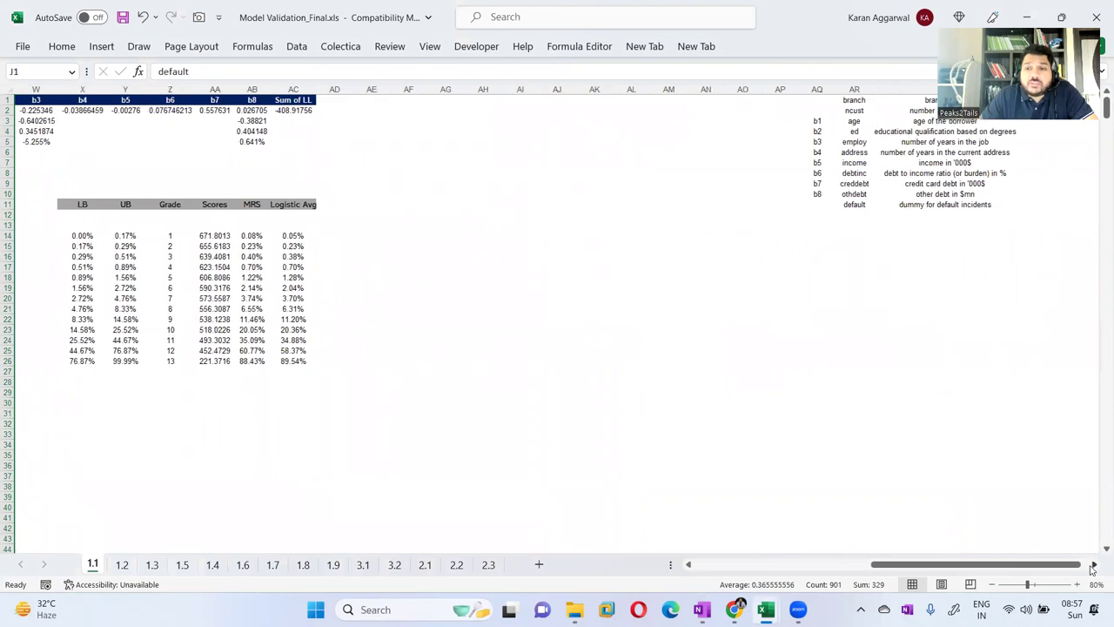
pyautogui.click(1092, 568)
pyautogui.click(763, 131)
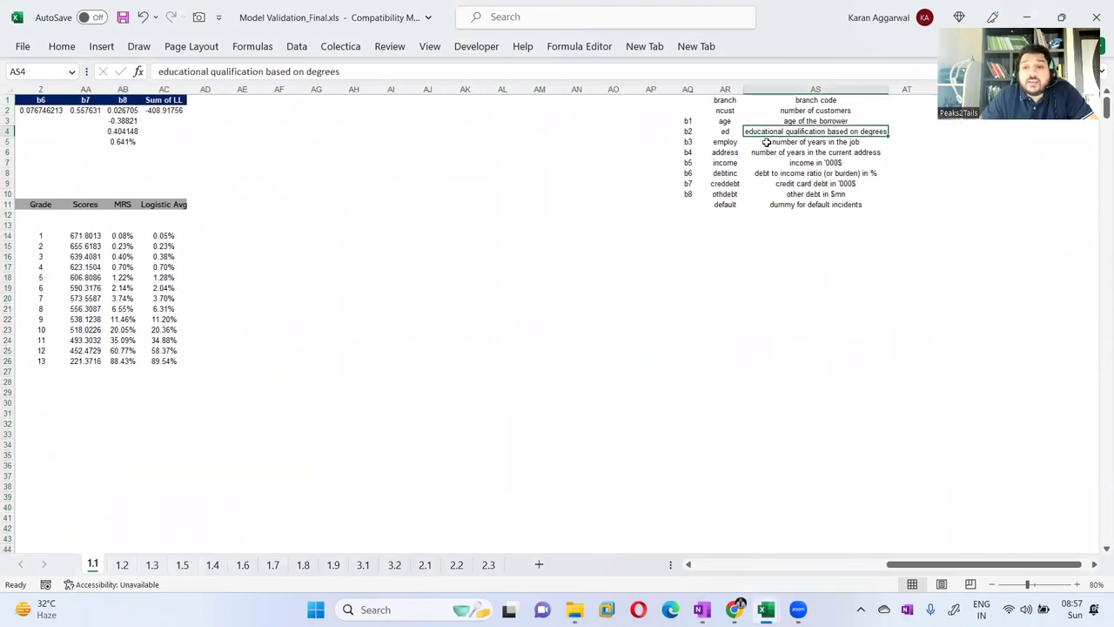
pyautogui.click(766, 142)
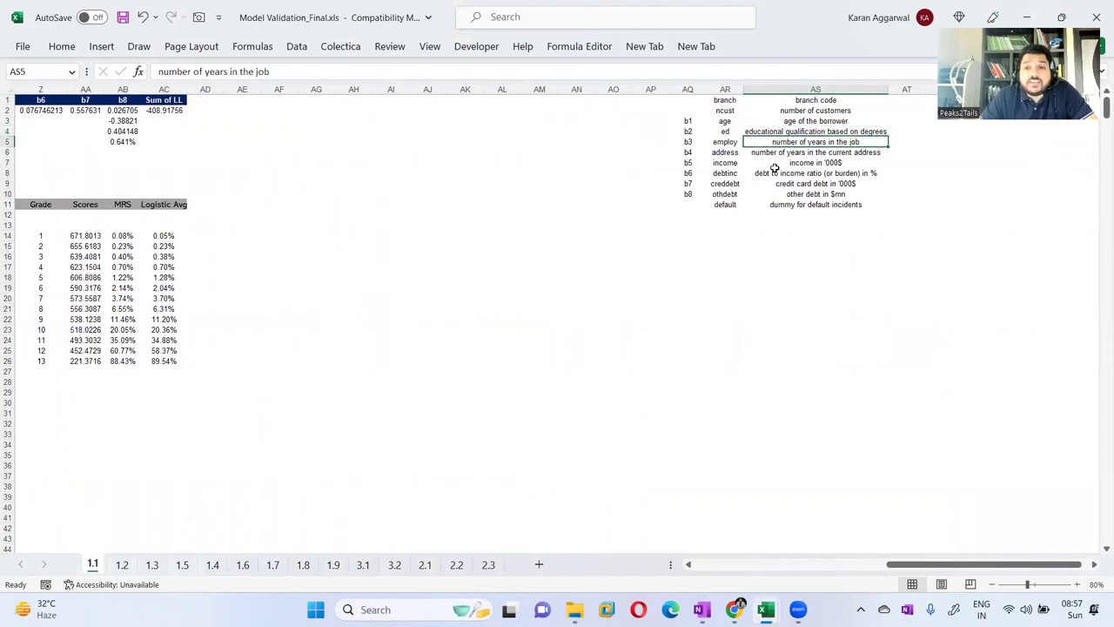
pyautogui.click(780, 173)
pyautogui.click(783, 185)
pyautogui.click(786, 194)
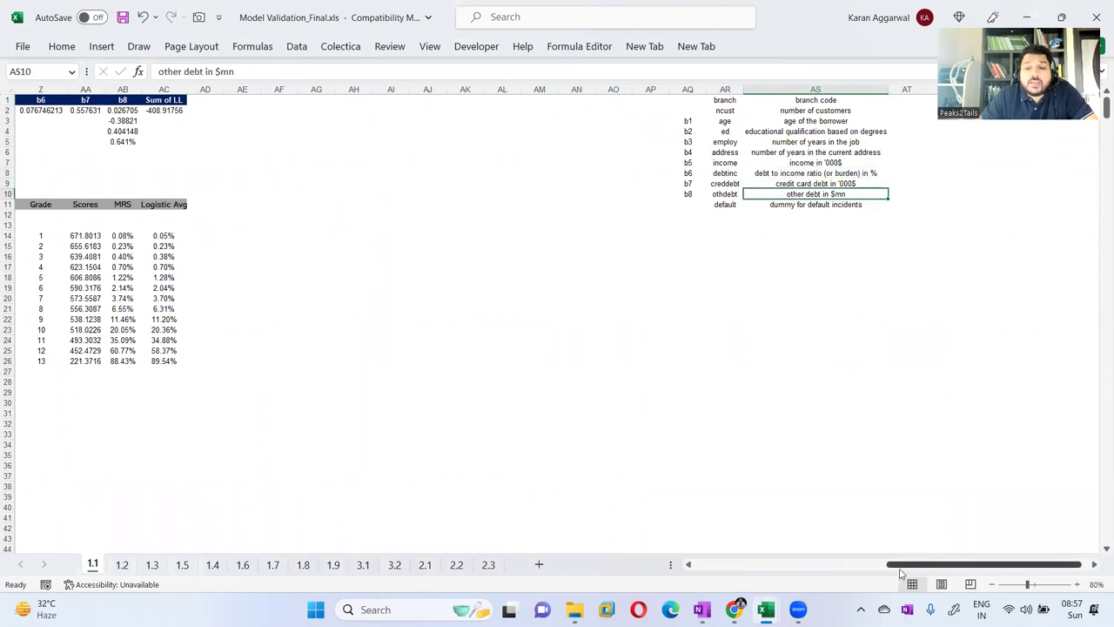
# - Compare the customer data columns on sheet 1.1 with the discretisation notes in OneNote
pyautogui.hscroll(-10, 664, 432)
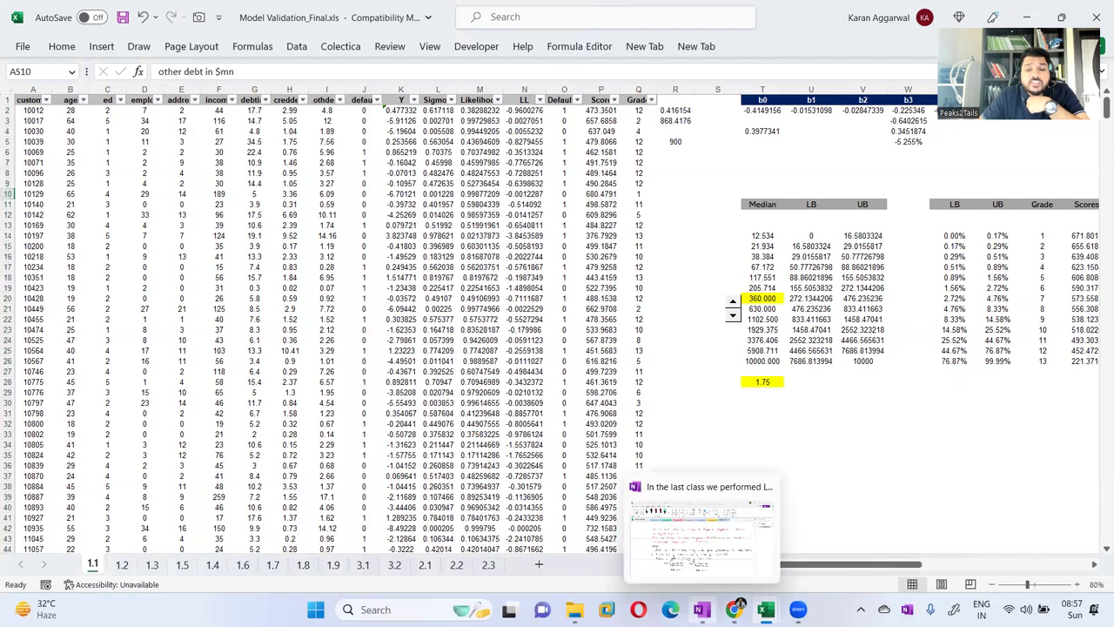
pyautogui.click(696, 531)
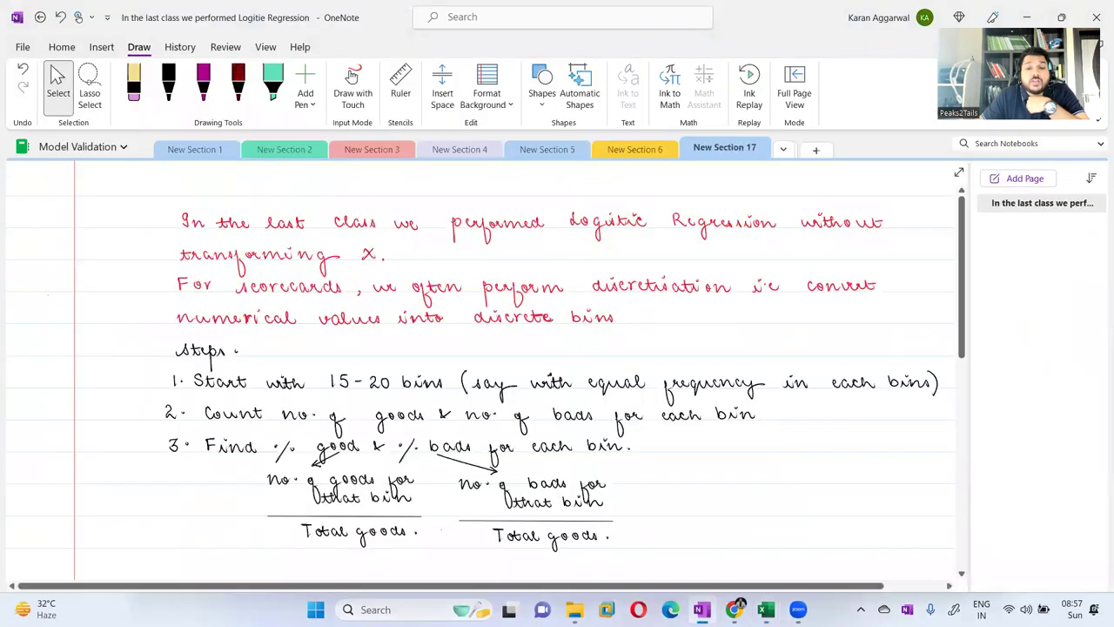
pyautogui.click(731, 539)
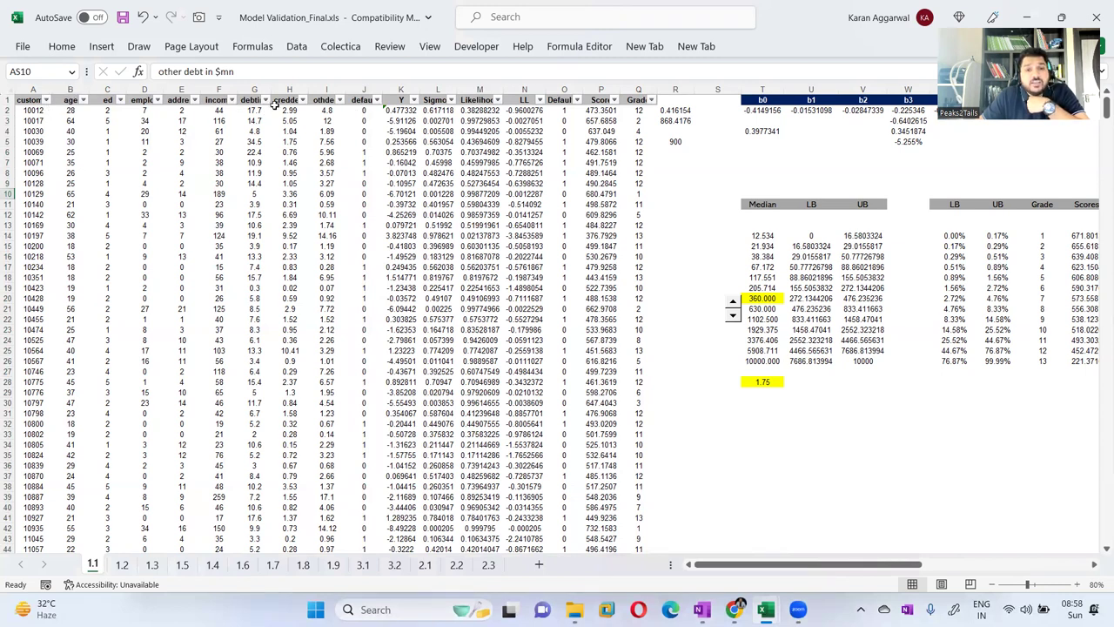
# - Switch to OneNote and read through the notes on the binning steps and the WOE calculation
pyautogui.click(704, 609)
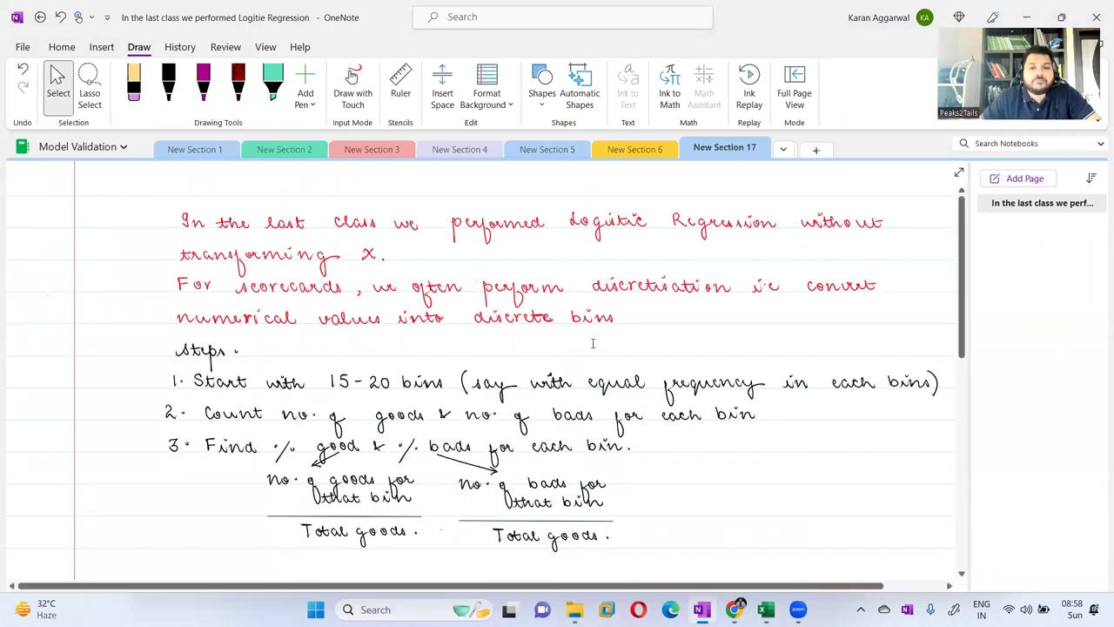
pyautogui.scroll(-5, 547, 320)
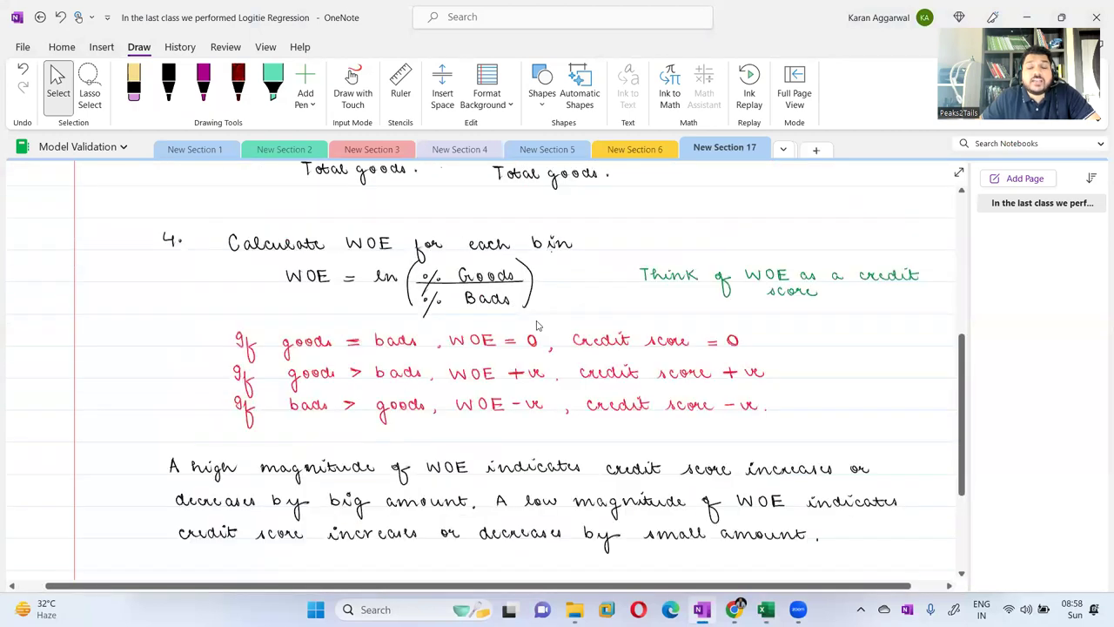
pyautogui.scroll(4, 533, 330)
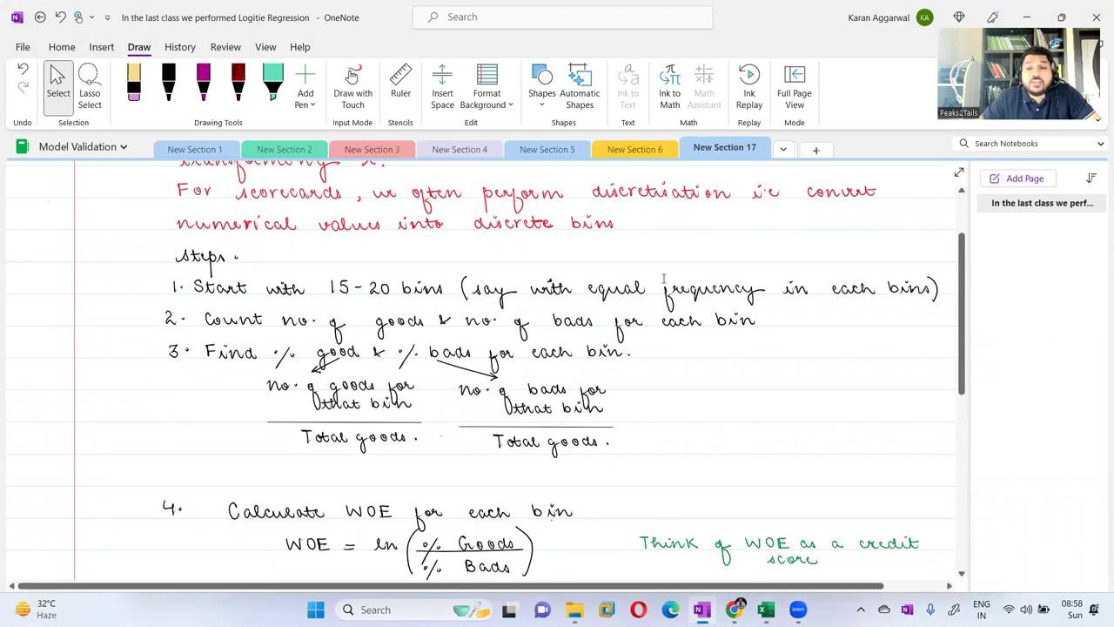
pyautogui.scroll(2, 609, 322)
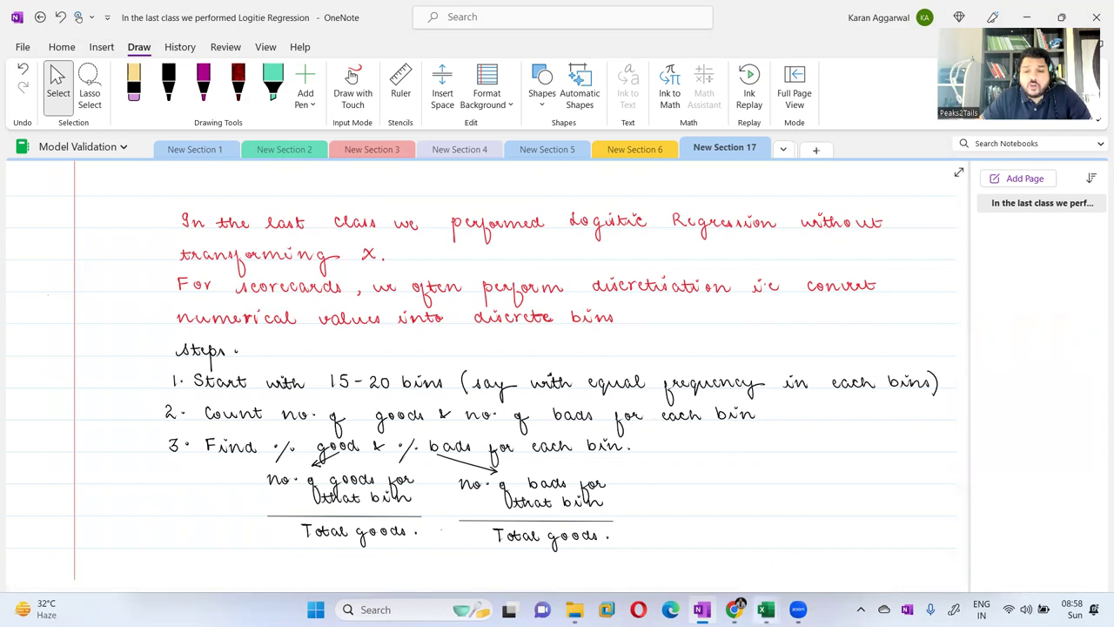
# - Switch to the Copy of QRS-Toolbox.xlsx workbook in Excel and open Sheet4
pyautogui.click(766, 609)
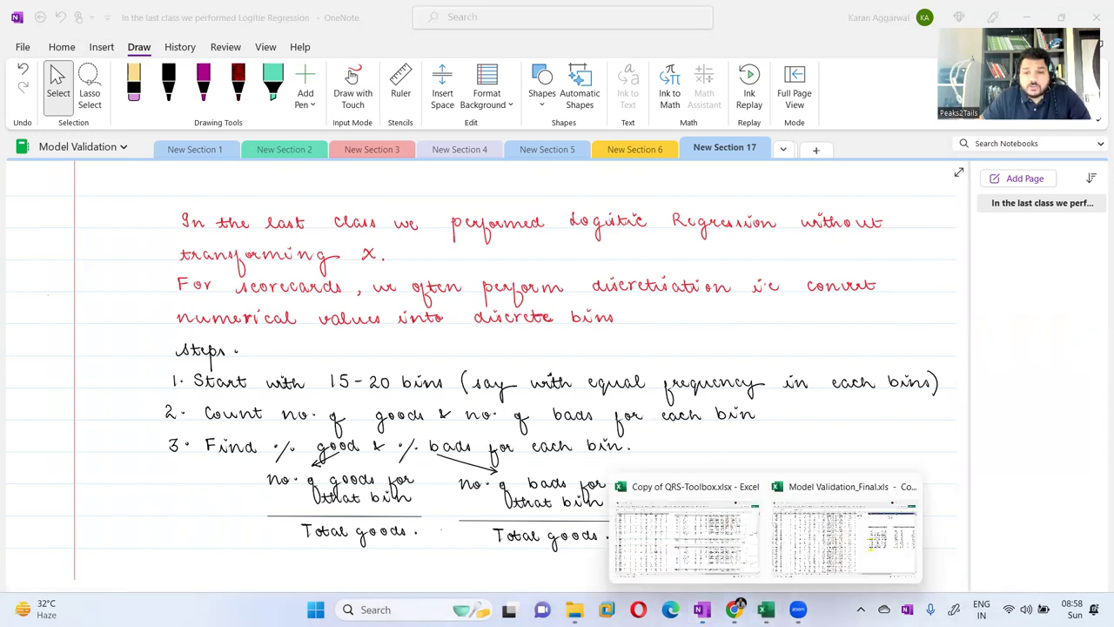
pyautogui.click(707, 523)
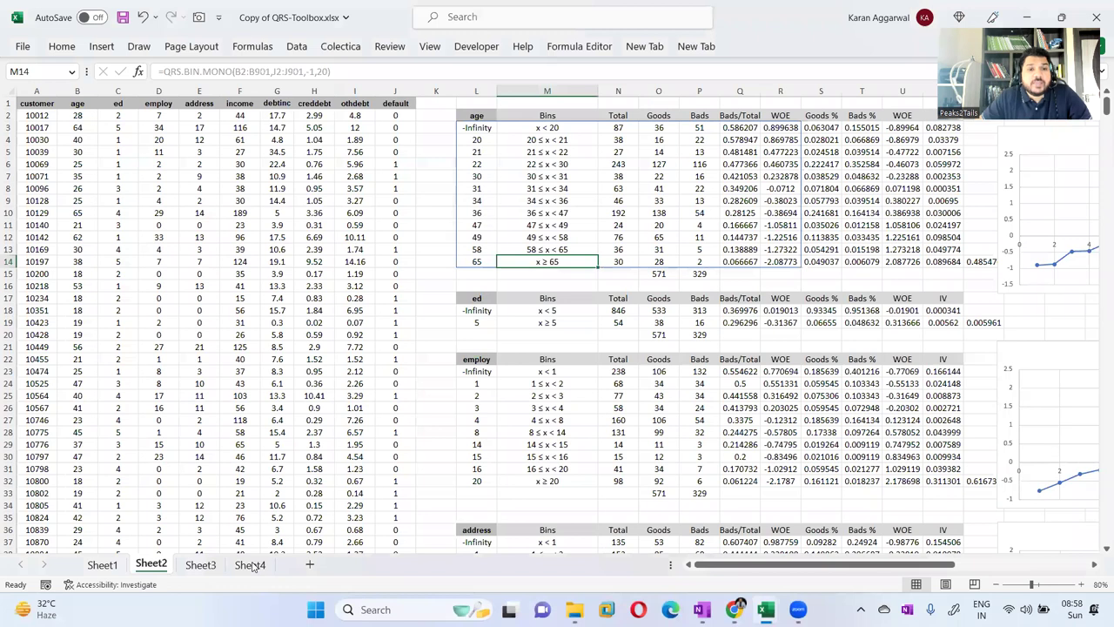
pyautogui.click(250, 564)
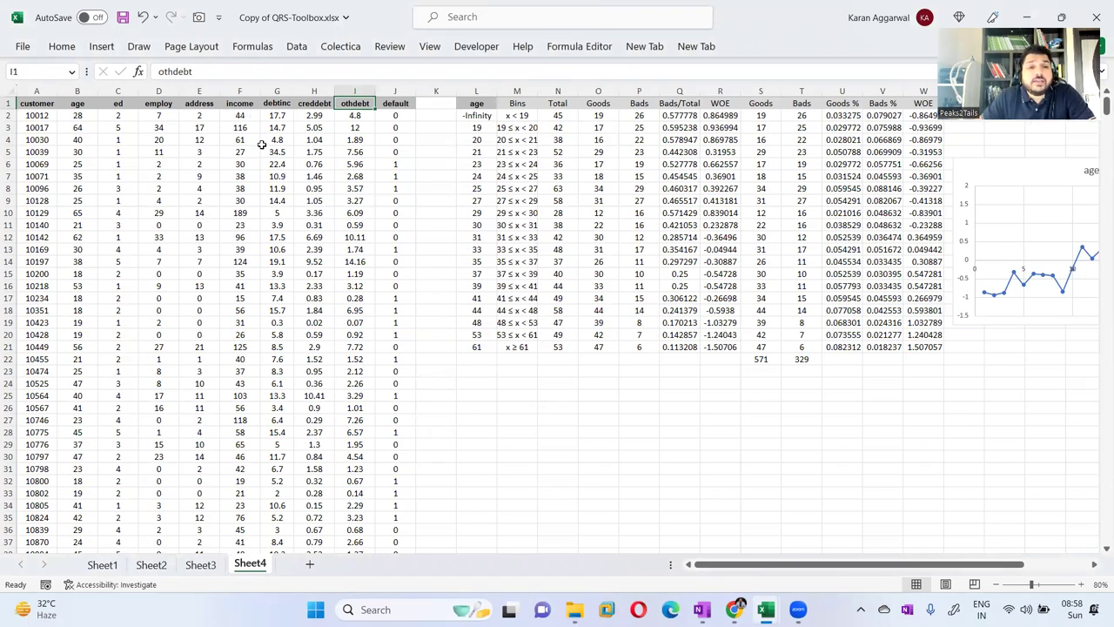
# - Start a QRS.BIN.EQFREQ formula in L26 with the age values B2:B901 as the x argument
pyautogui.click(481, 410)
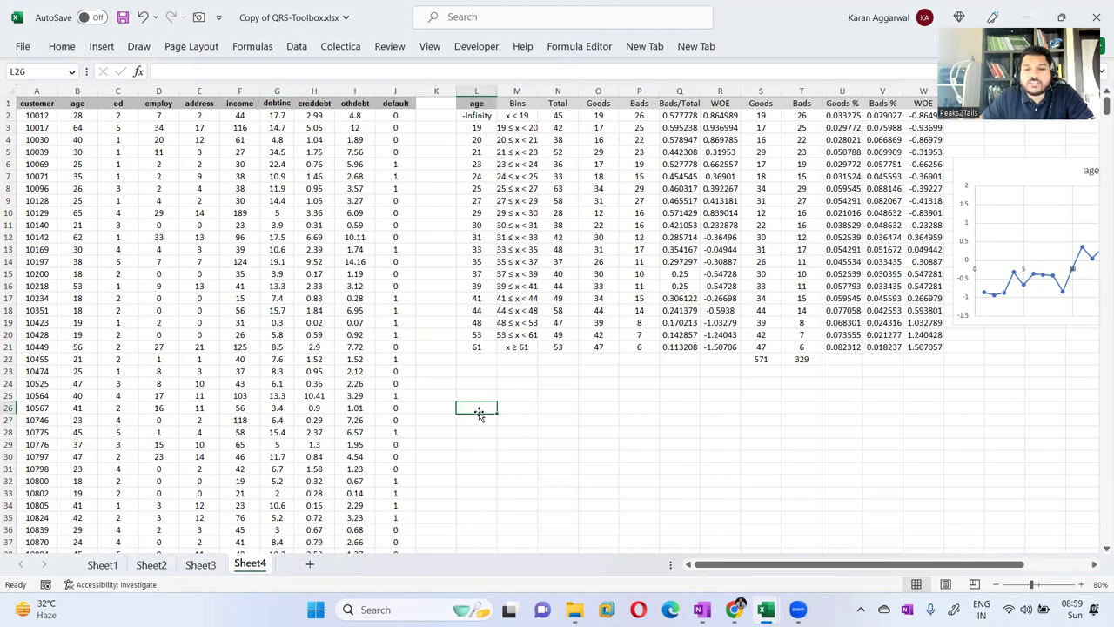
pyautogui.write('=q')
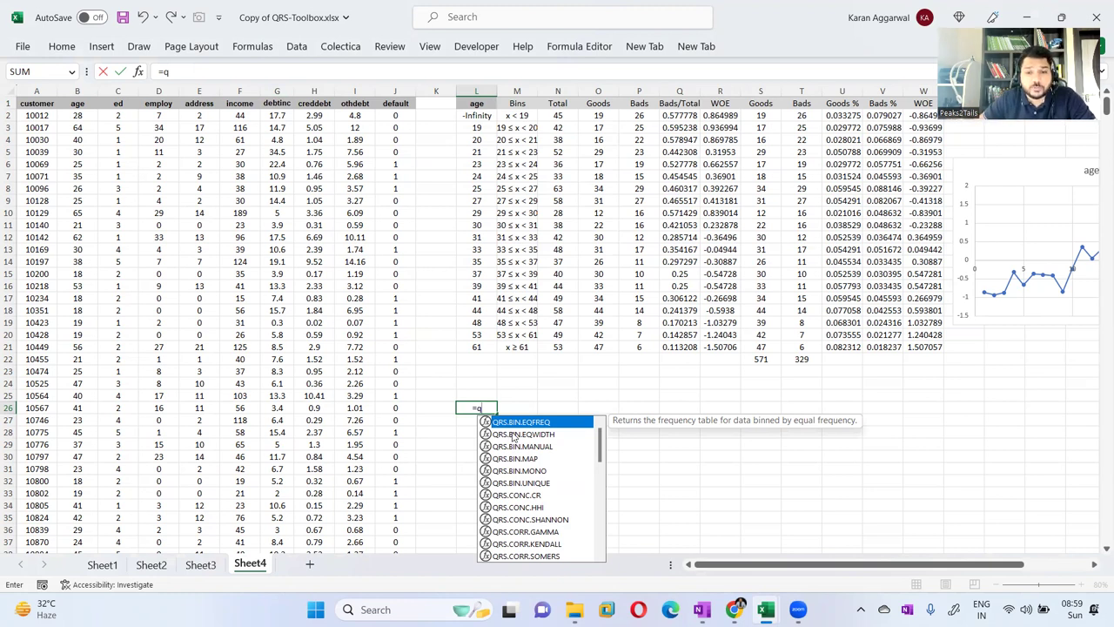
pyautogui.press('Tab')
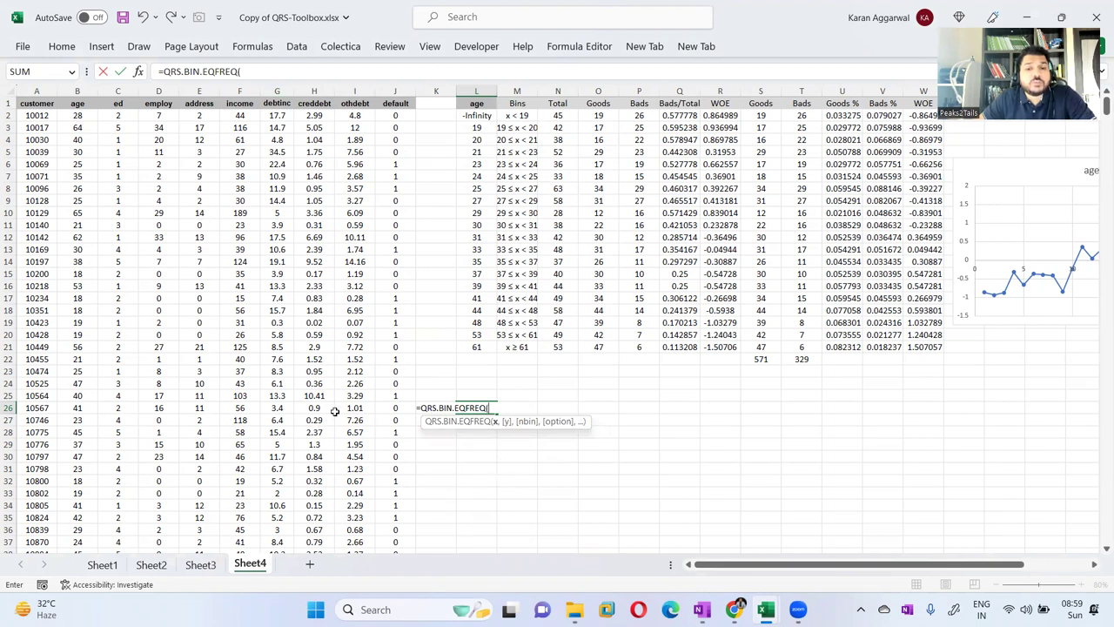
pyautogui.click(77, 115)
pyautogui.hotkey('ctrl', 'shift', 'Down')
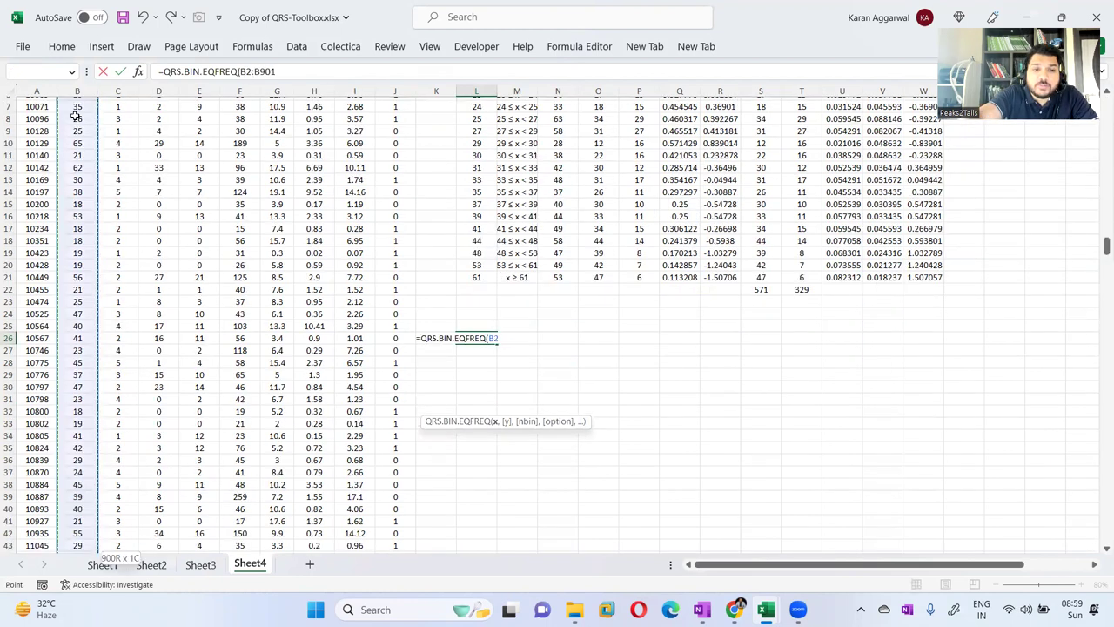
pyautogui.write(',')
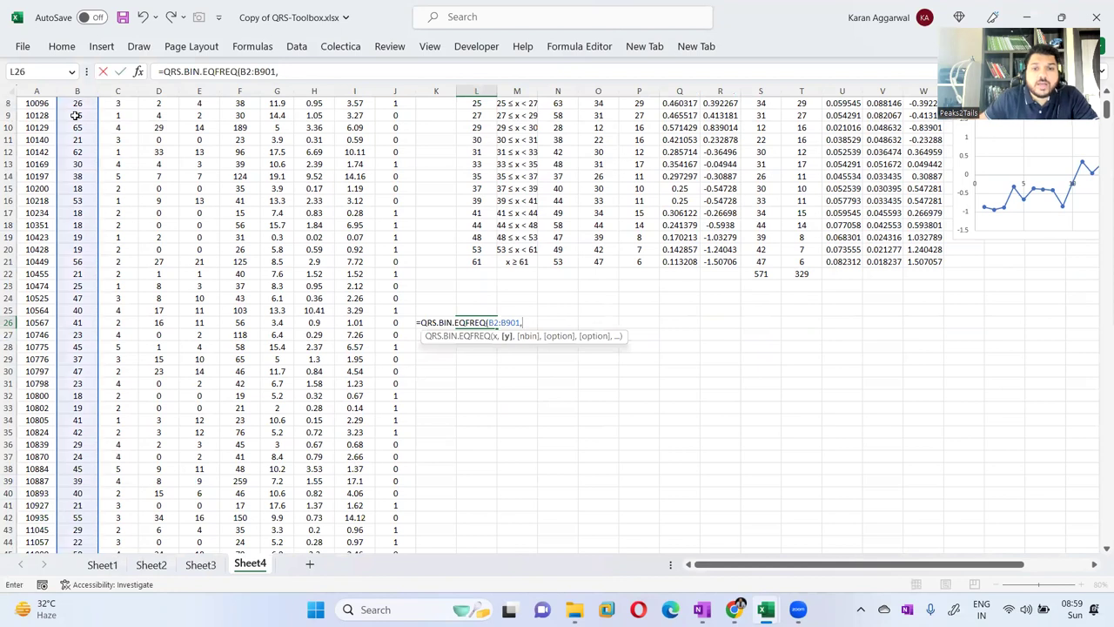
# - Complete the L26 formula with the default values J2:J901 as y and 20 as the number of bins
pyautogui.scroll(3, 392, 117)
pyautogui.click(396, 119)
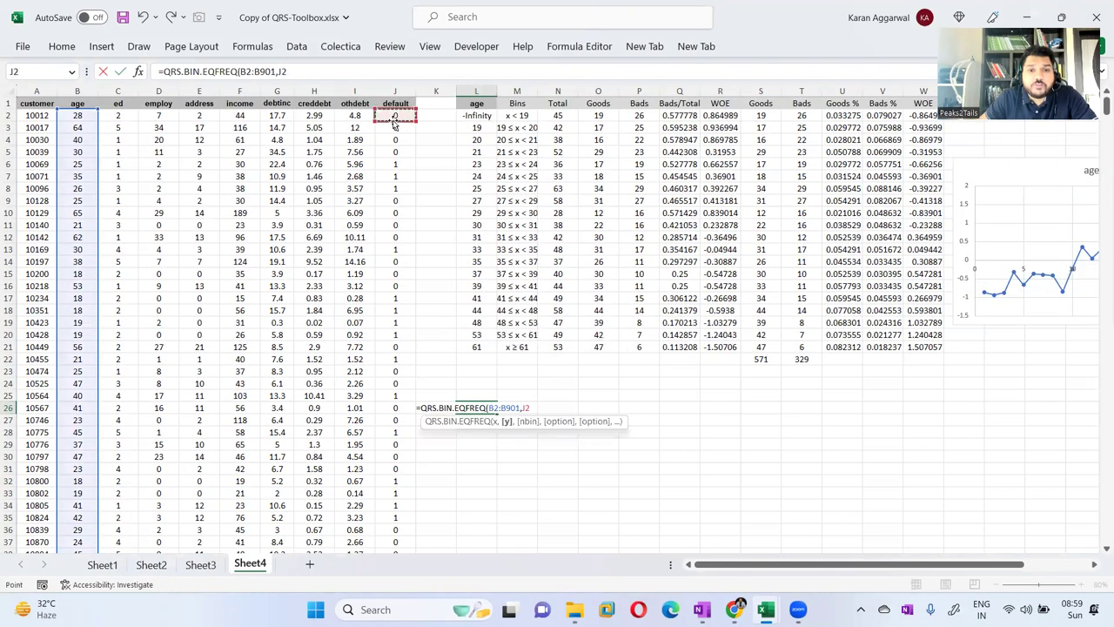
pyautogui.hotkey('ctrl', 'shift', 'Down')
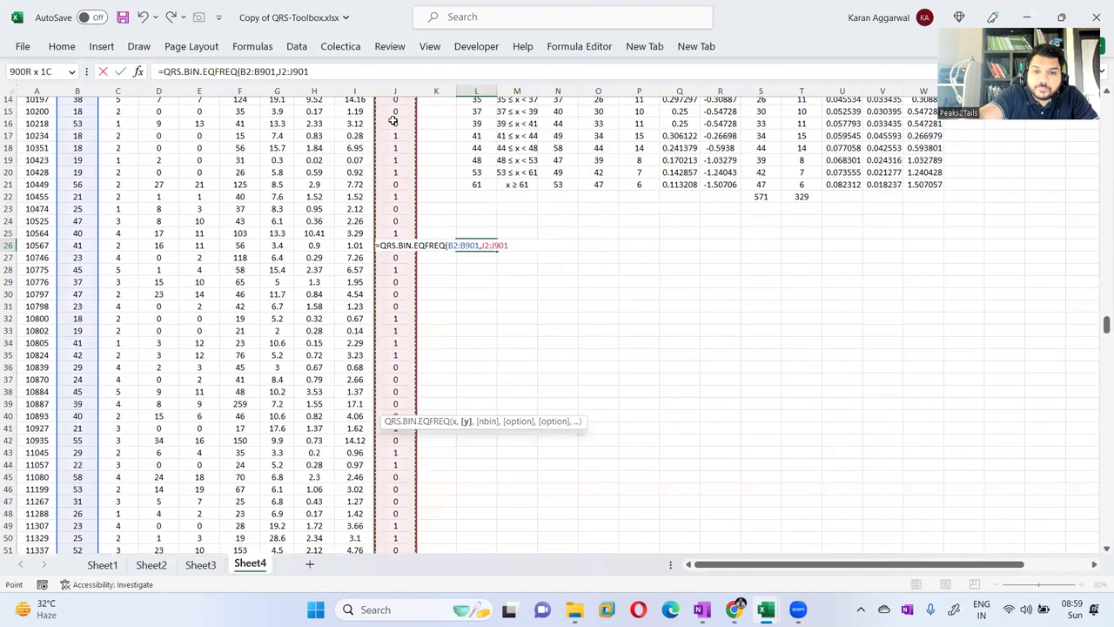
pyautogui.write(',')
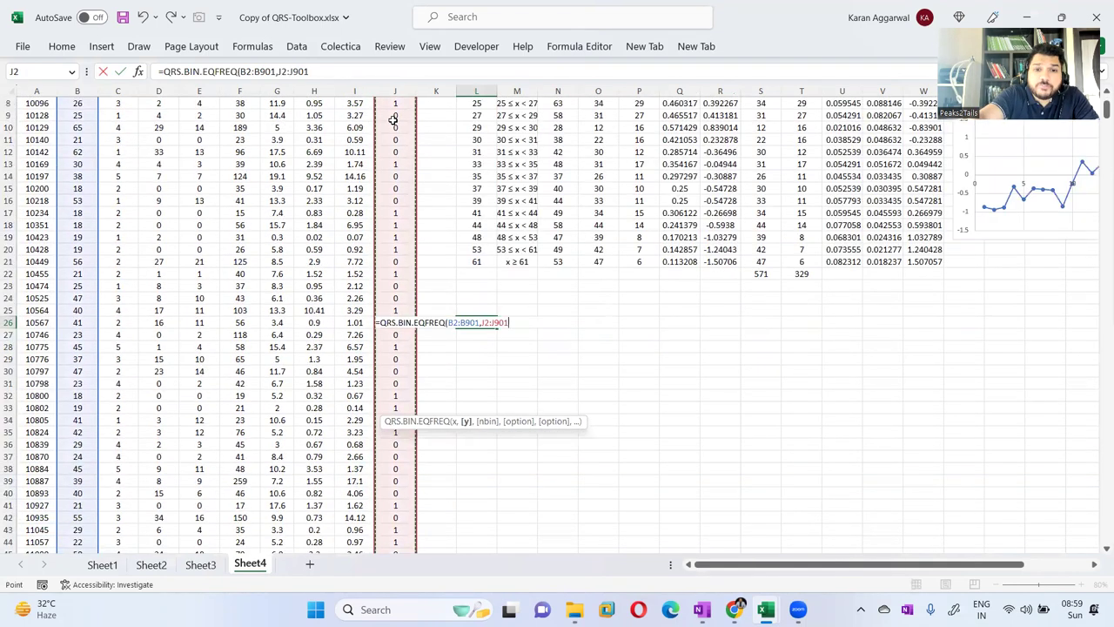
pyautogui.write('20')
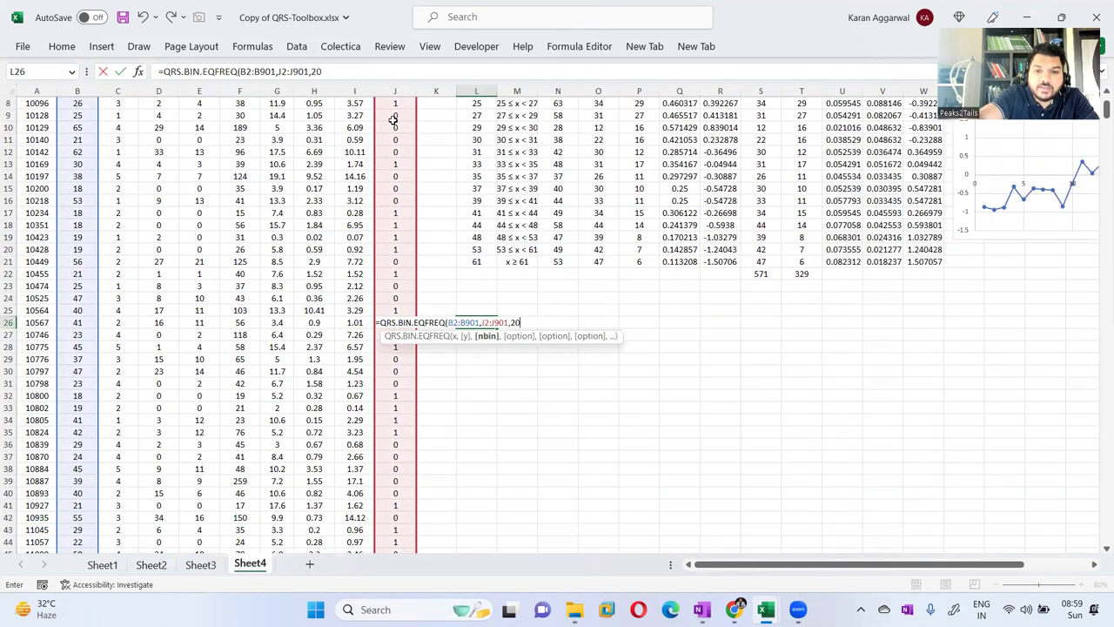
pyautogui.write(')')
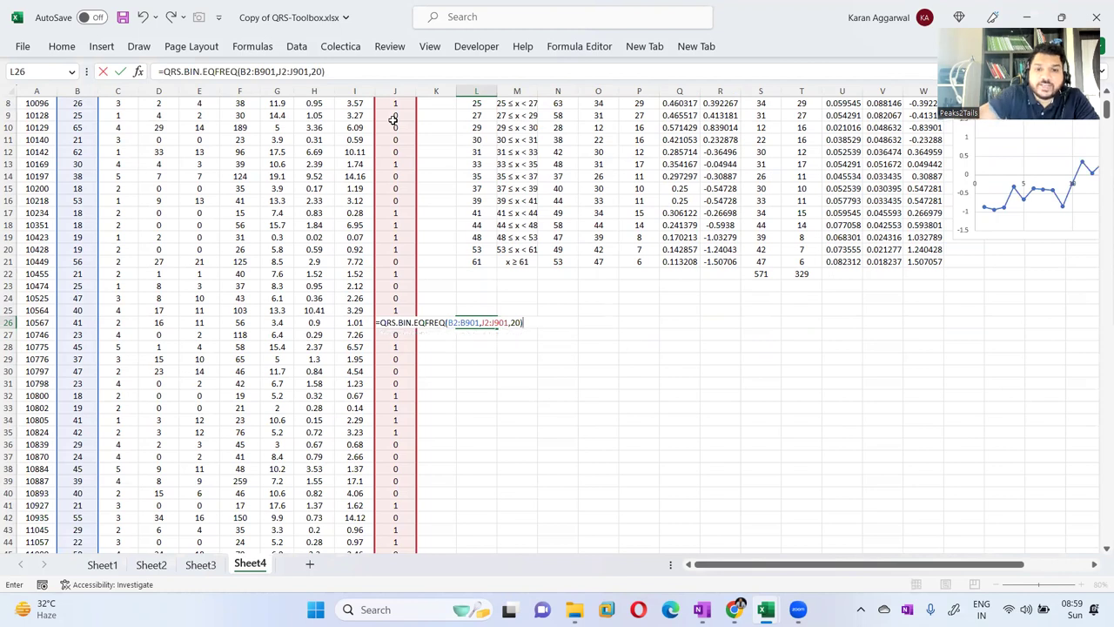
pyautogui.press('Return')
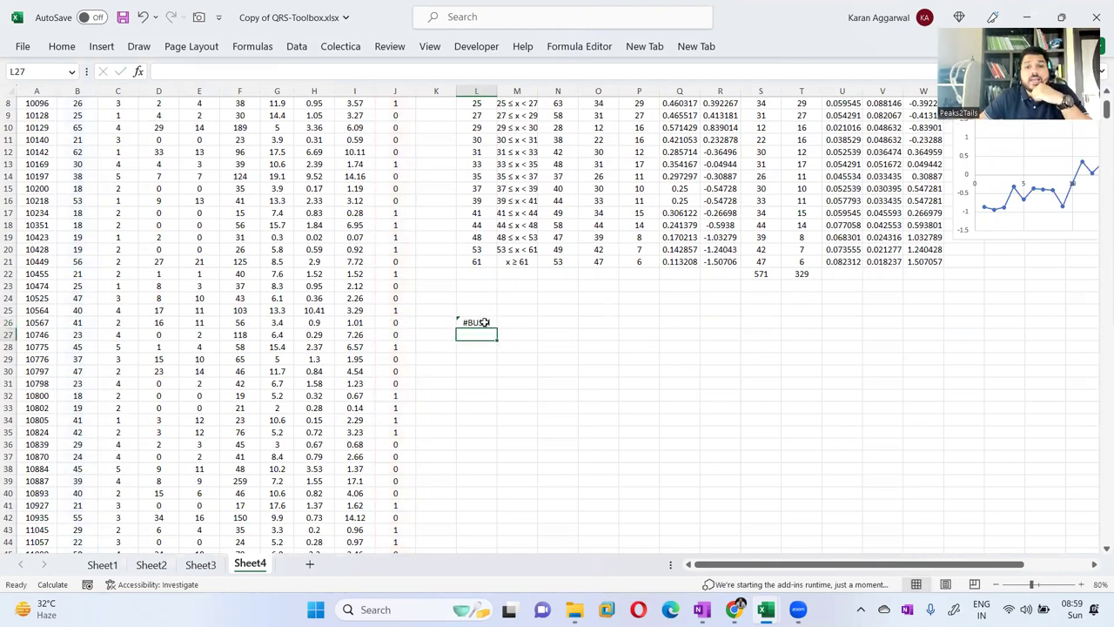
pyautogui.press('Up')
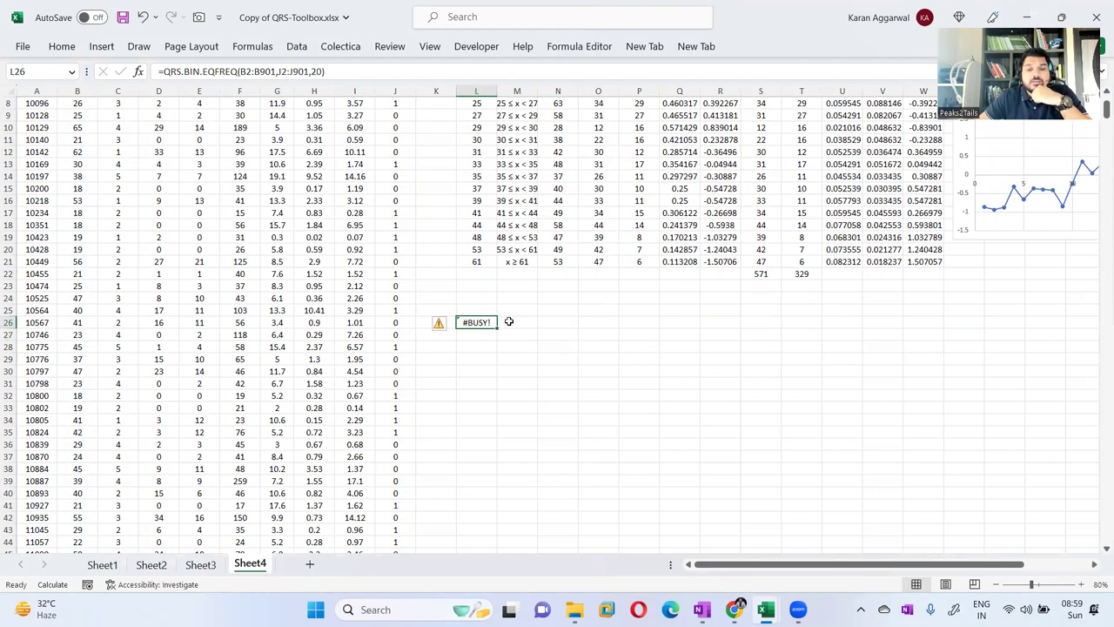
pyautogui.scroll(1, 509, 330)
pyautogui.scroll(2, 487, 397)
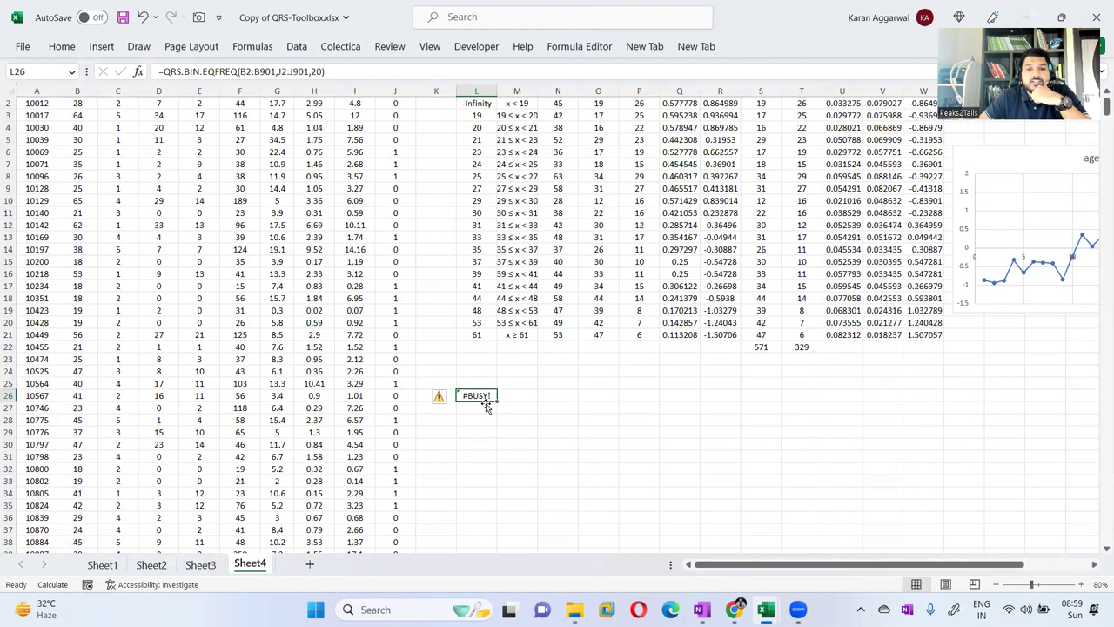
pyautogui.scroll(1, 484, 424)
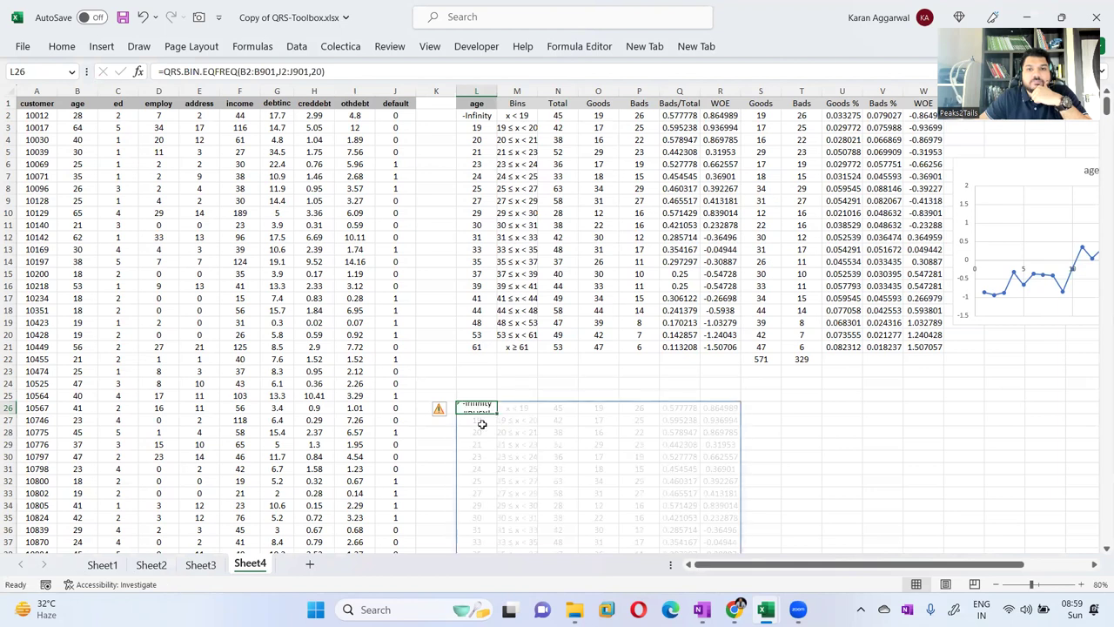
# - Examine the age bin table starting at L26, checking the bin ranges and the overall total of N26:N45
pyautogui.scroll(-3, 517, 378)
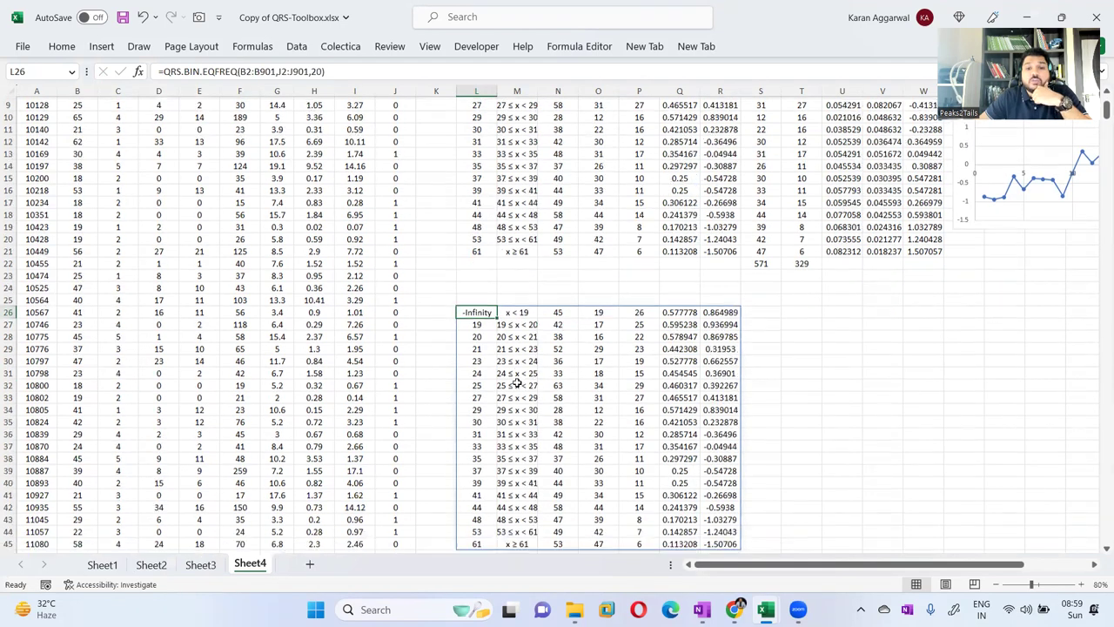
pyautogui.scroll(-2, 517, 379)
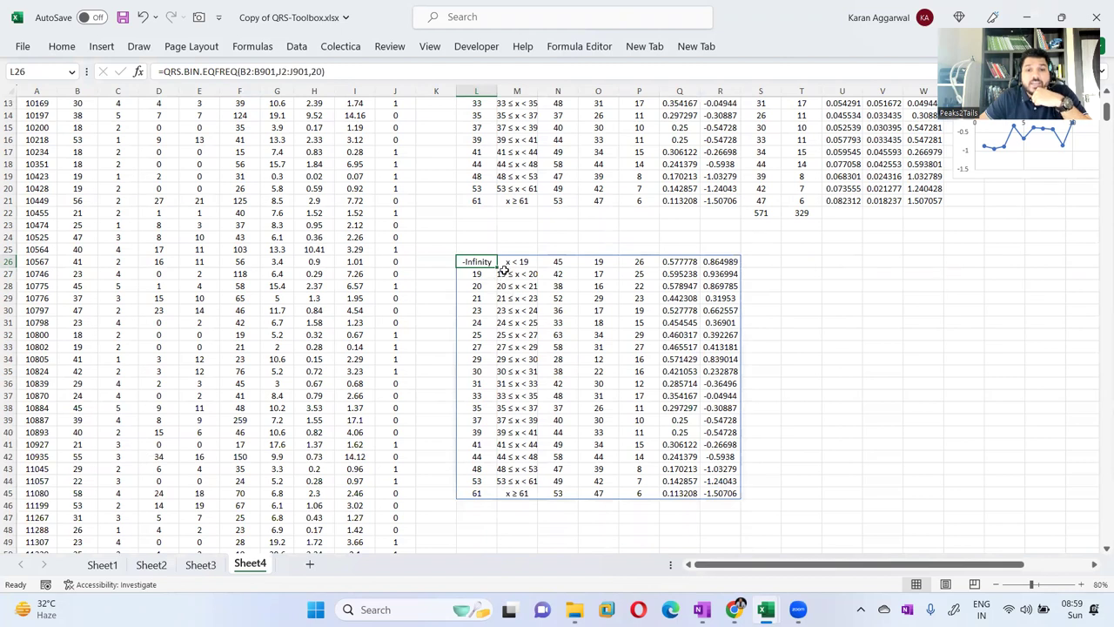
pyautogui.click(508, 265)
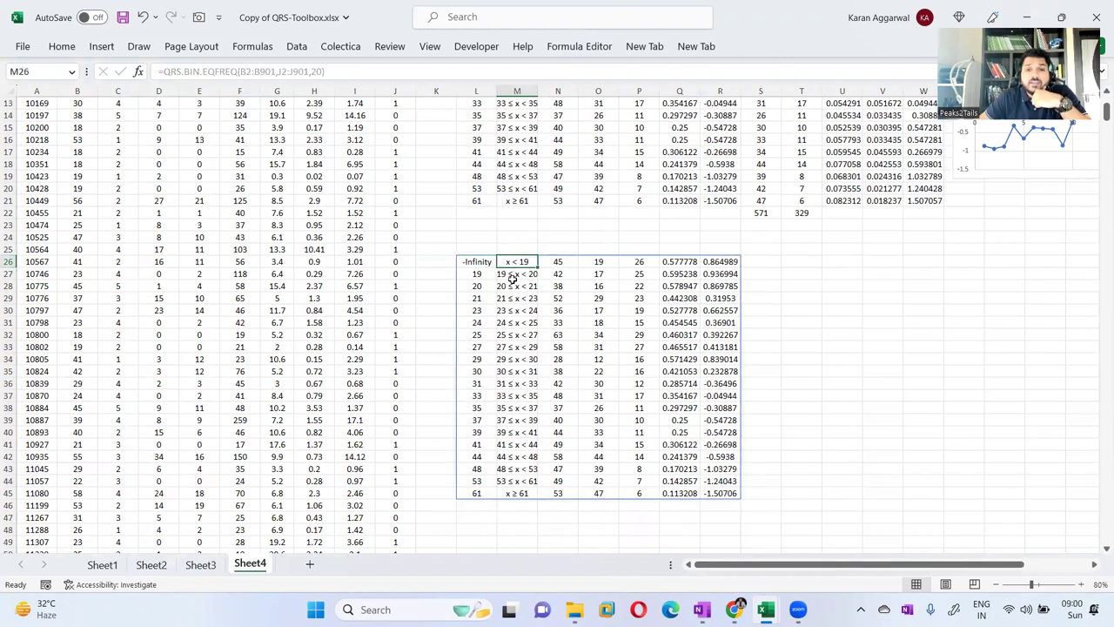
pyautogui.click(511, 275)
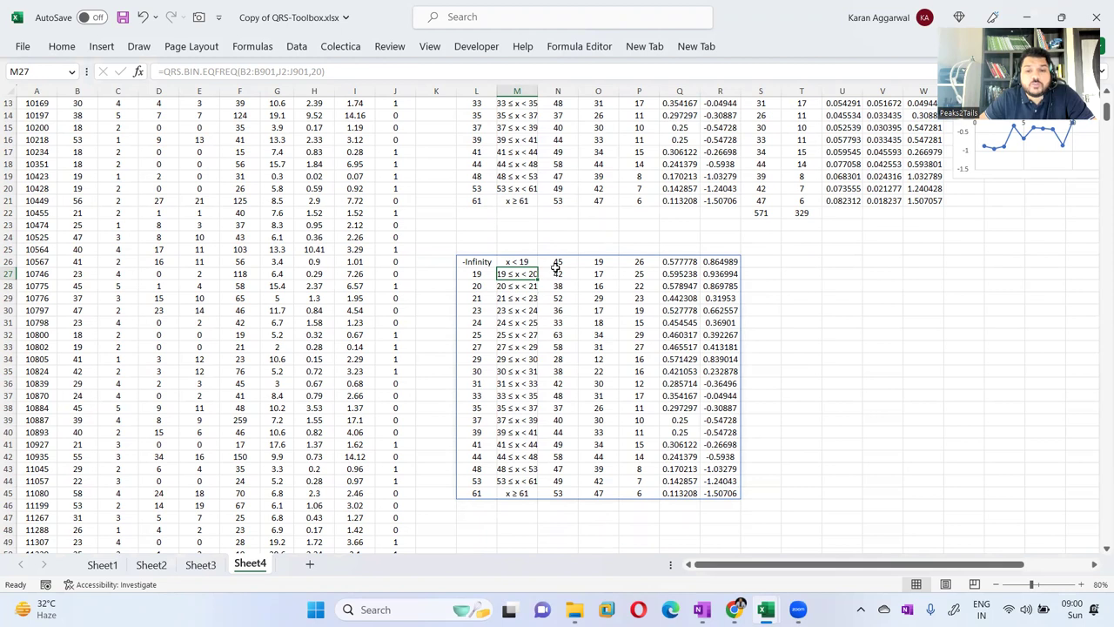
pyautogui.moveTo(557, 263); pyautogui.dragTo(567, 496)
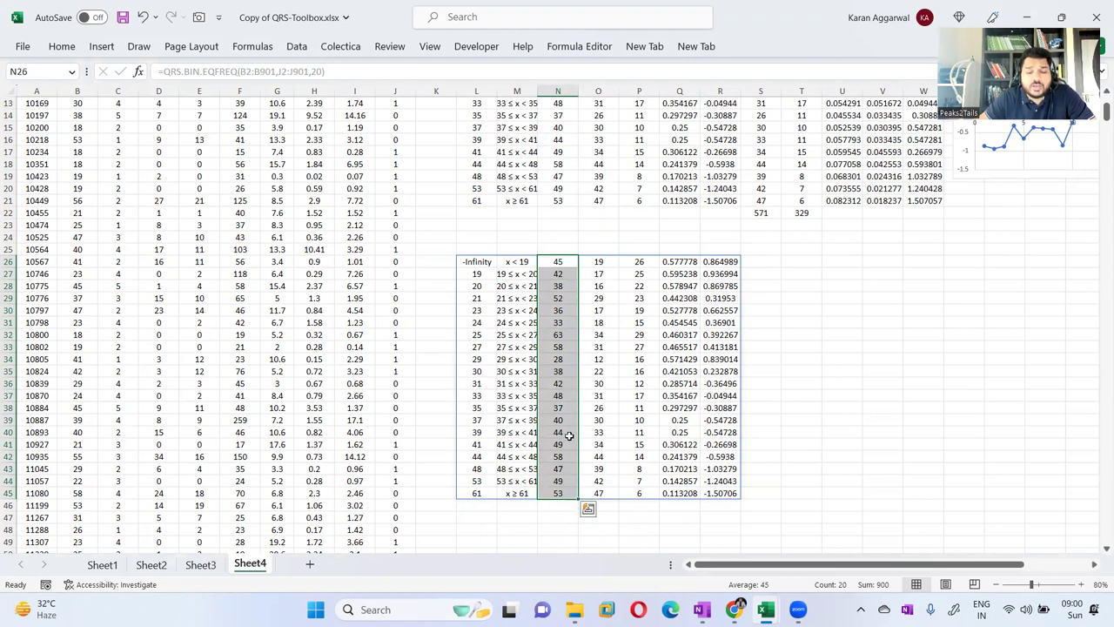
pyautogui.scroll(1, 566, 396)
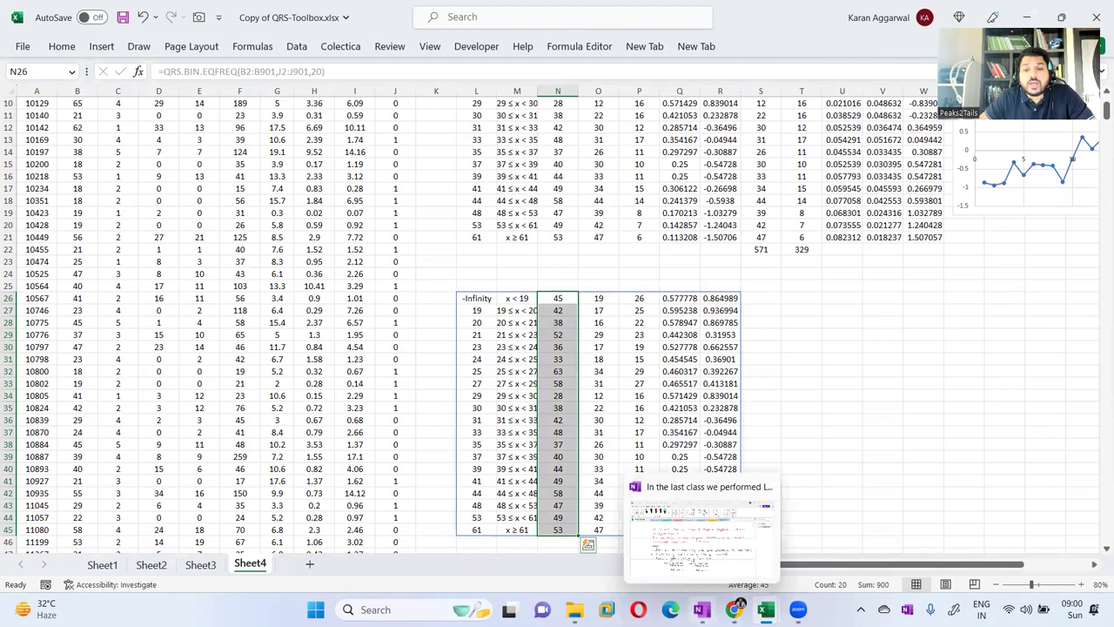
# - Check the notes on counting goods and bads per bin in OneNote and return to Copy of QRS-Toolbox.xlsx in Excel
pyautogui.hotkey('alt', 'Tab')
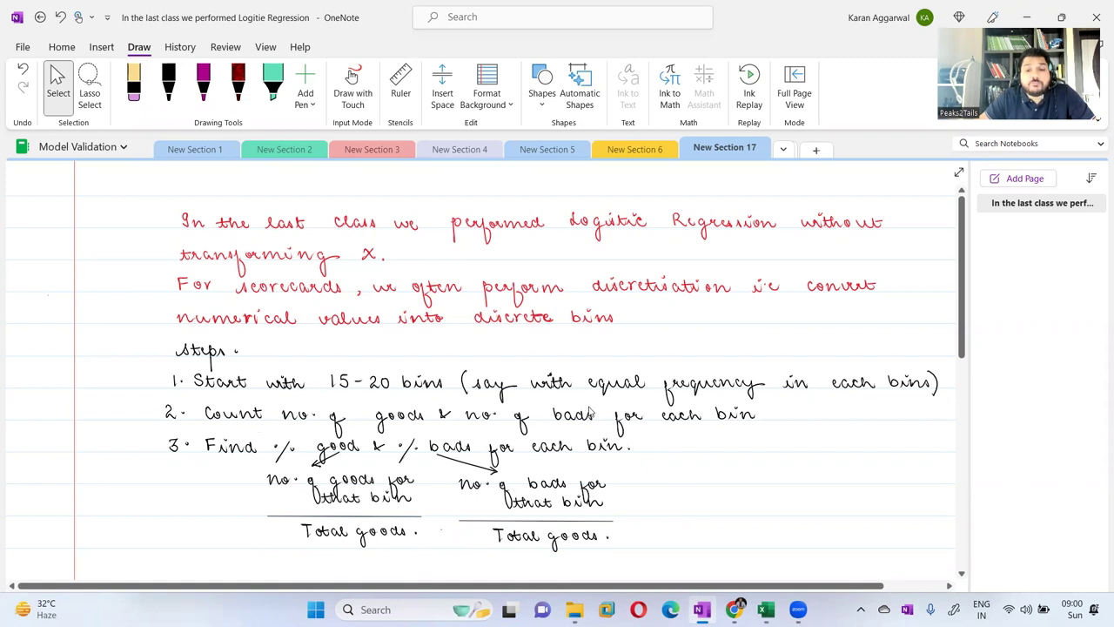
pyautogui.click(766, 610)
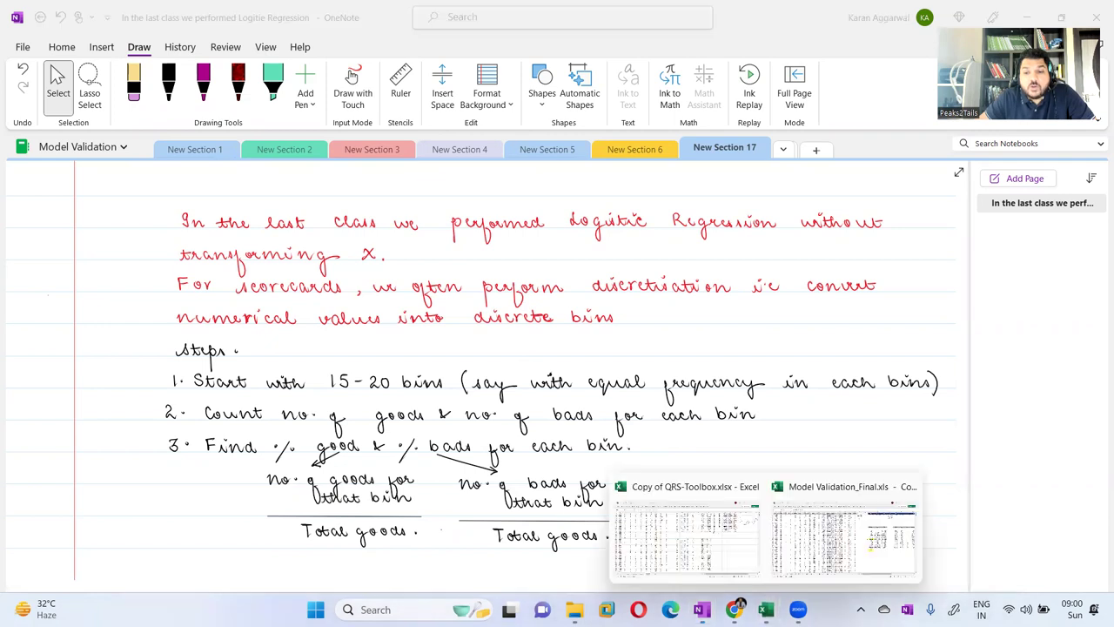
pyautogui.click(743, 557)
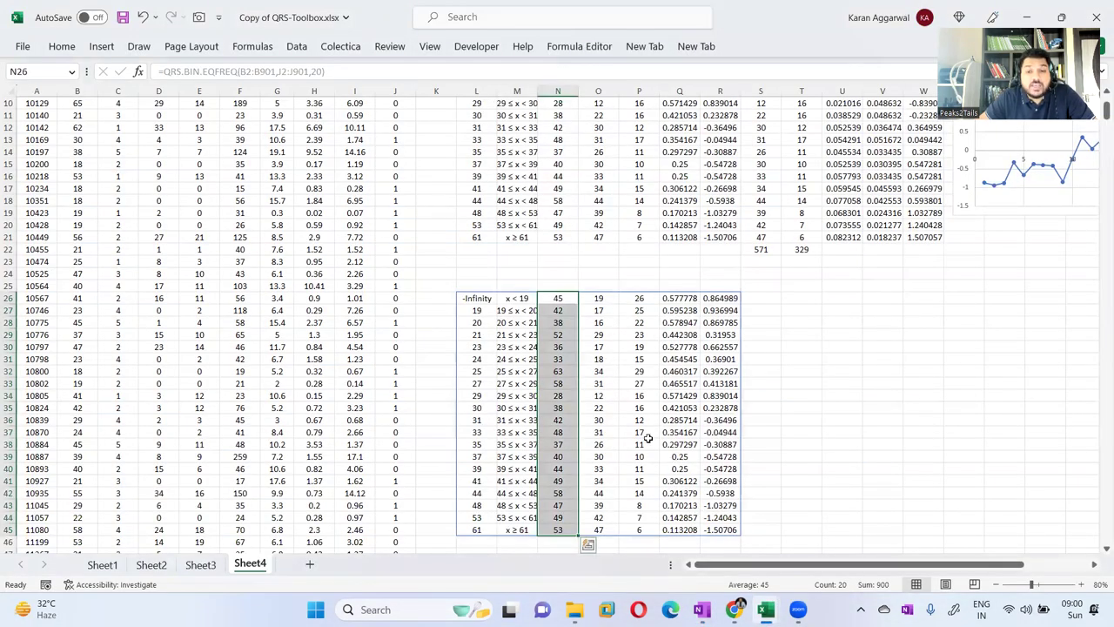
# - Select the L26 bin formula and check the sum of the default column J
pyautogui.click(495, 298)
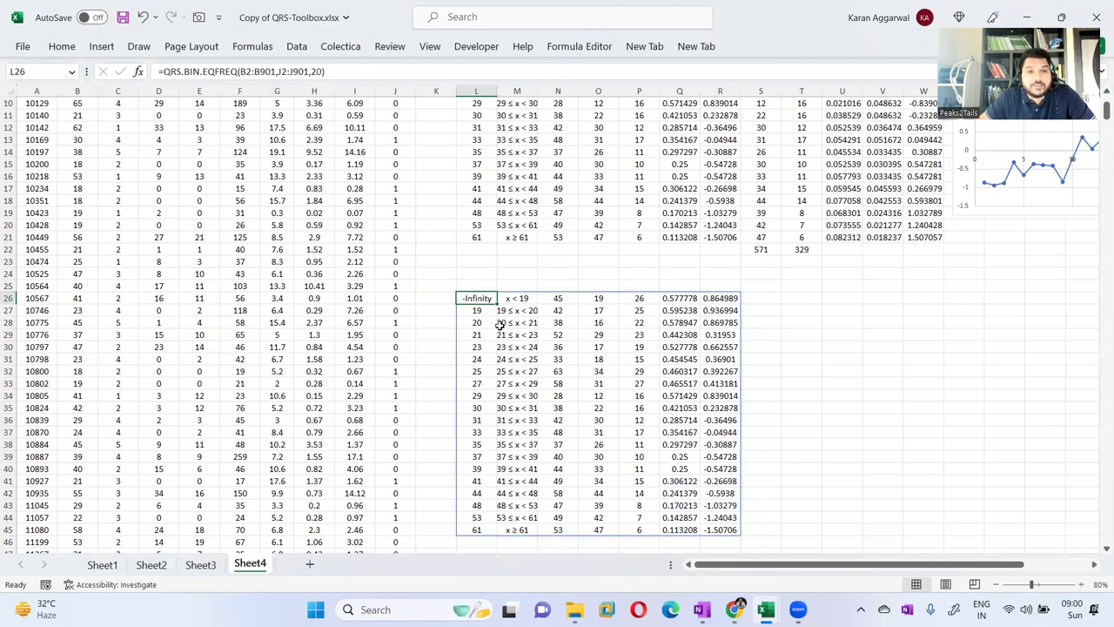
pyautogui.scroll(3, 405, 226)
pyautogui.click(395, 91)
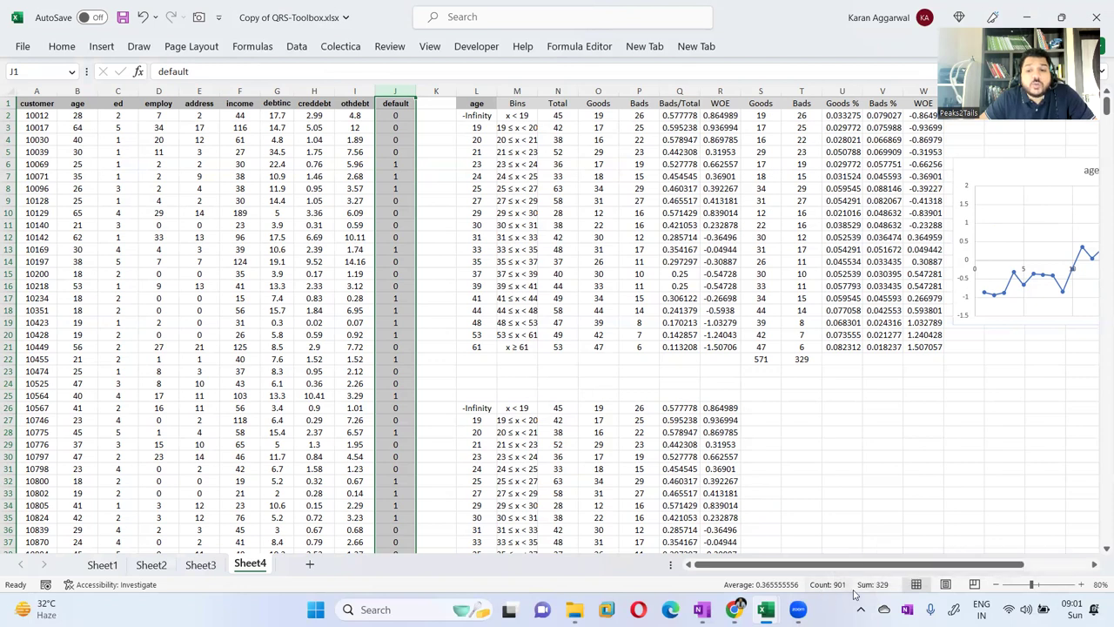
# - Total the goods O26:O45 with a SUM formula in O46 and copy it across to P46 for the bads
pyautogui.scroll(-4, 688, 384)
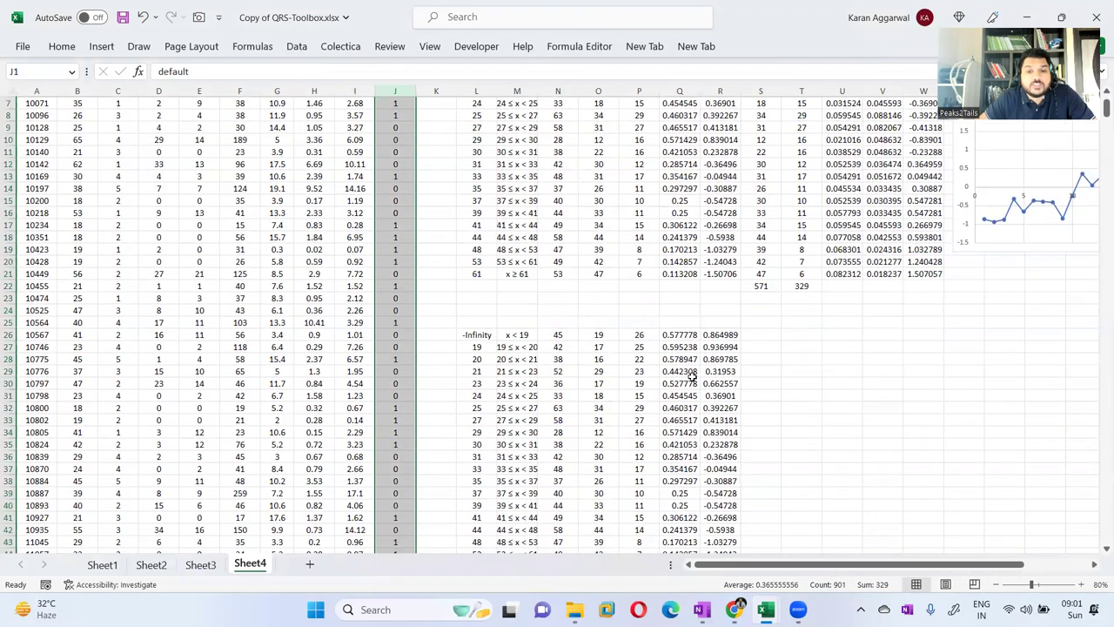
pyautogui.scroll(-2, 689, 384)
pyautogui.click(610, 431)
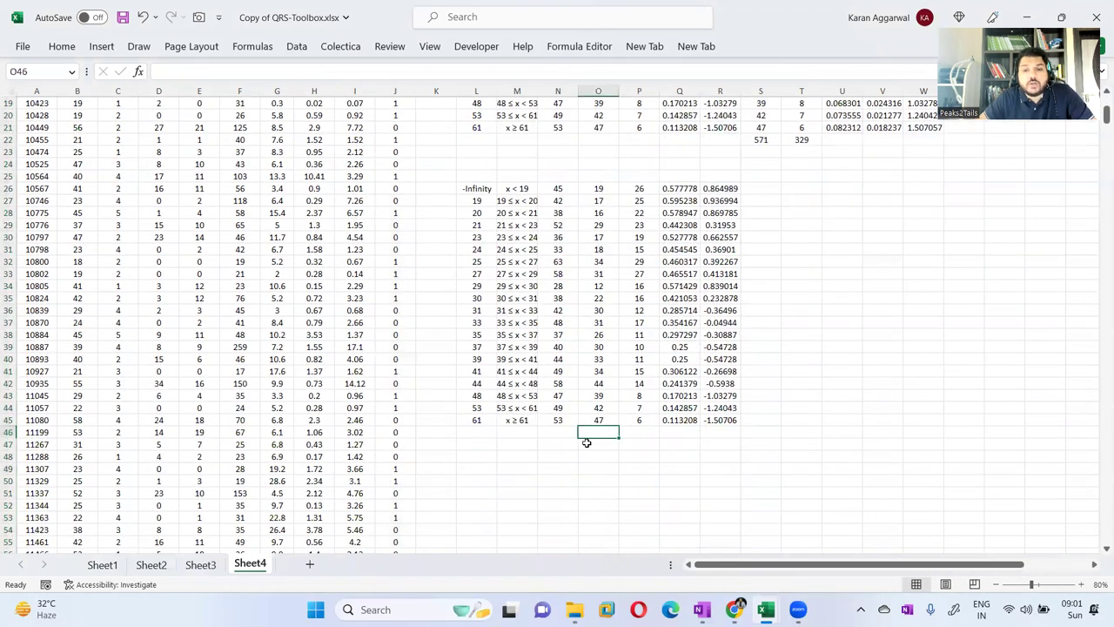
pyautogui.write('=sum')
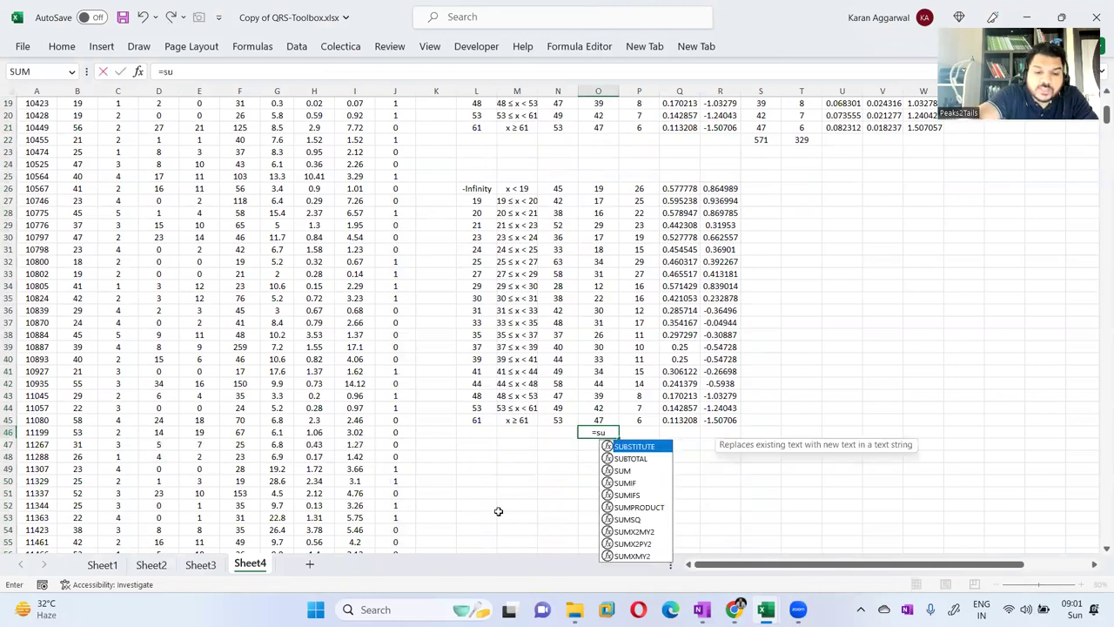
pyautogui.press('Tab')
pyautogui.moveTo(598, 189); pyautogui.dragTo(599, 423)
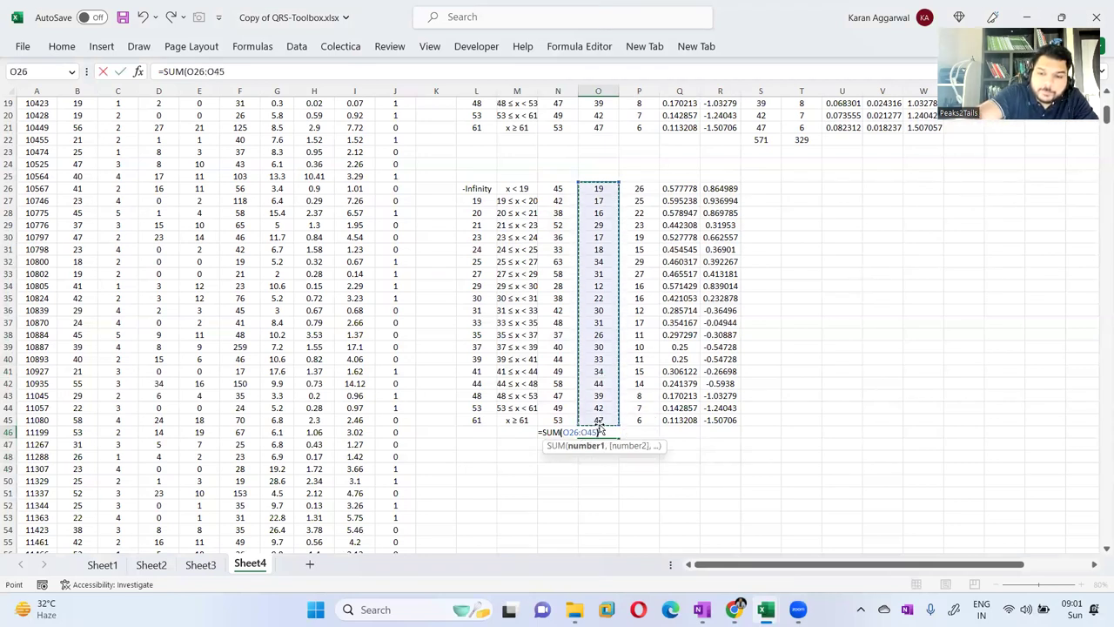
pyautogui.press('Return')
pyautogui.click(608, 431)
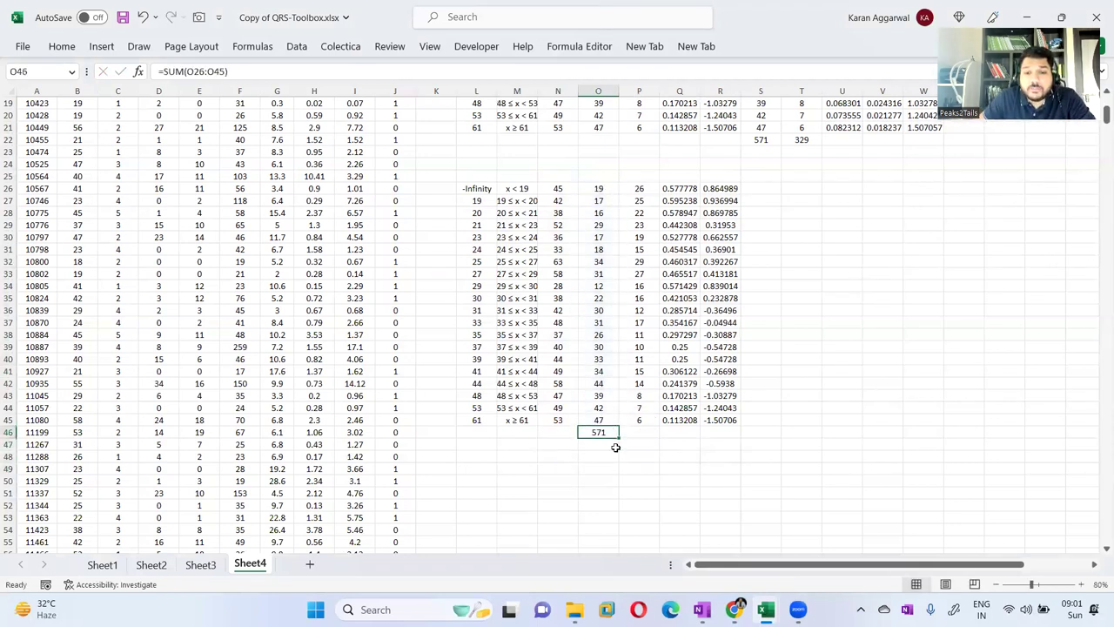
pyautogui.moveTo(619, 437); pyautogui.dragTo(635, 432)
pyautogui.click(638, 432)
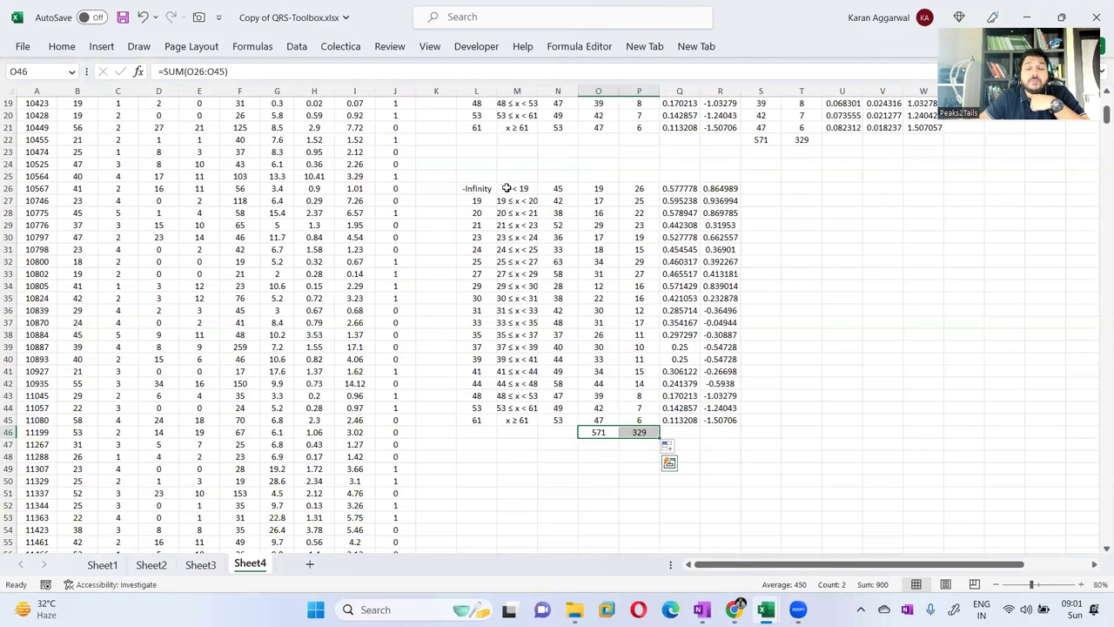
# - Look over the binned counts, reread the binning steps in OneNote, and return to Copy of QRS-Toolbox.xlsx in Excel
pyautogui.scroll(1, 561, 234)
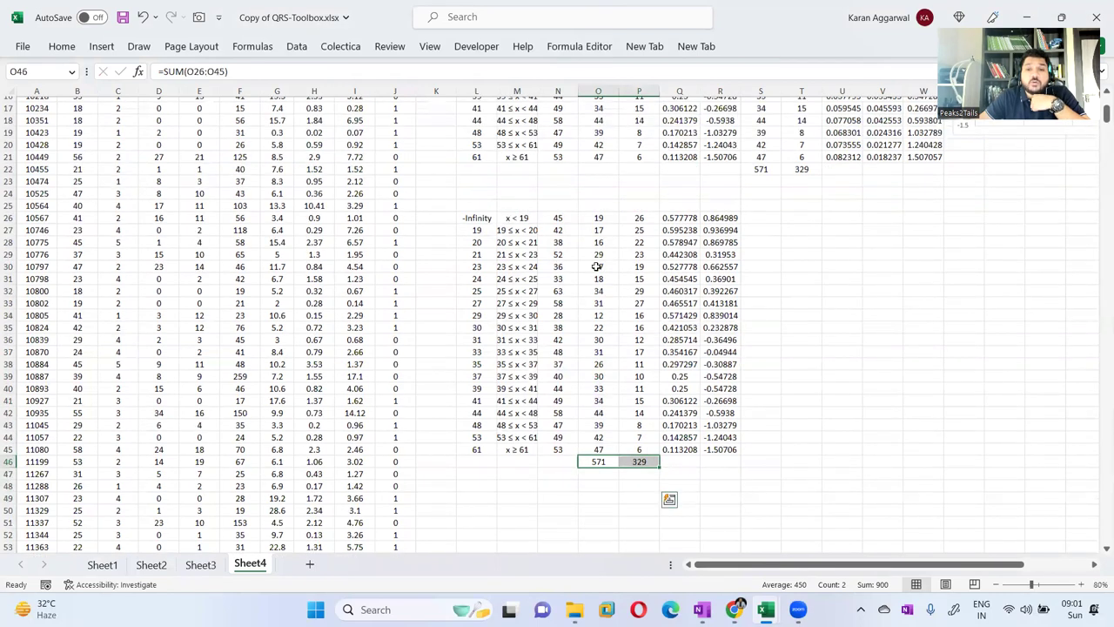
pyautogui.scroll(1, 597, 267)
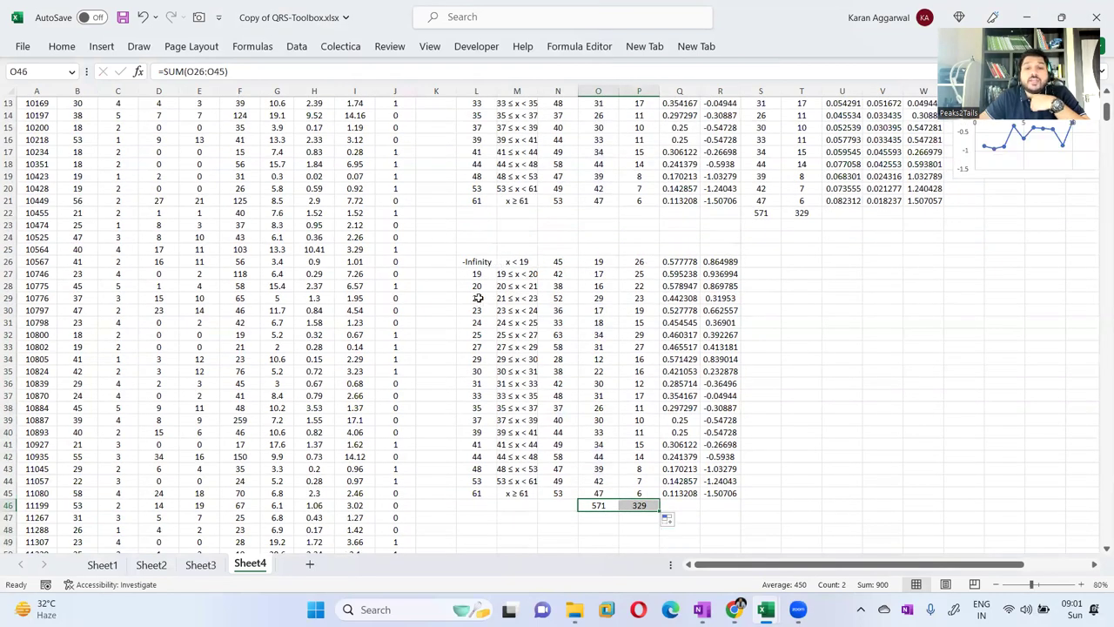
pyautogui.moveTo(765, 609)
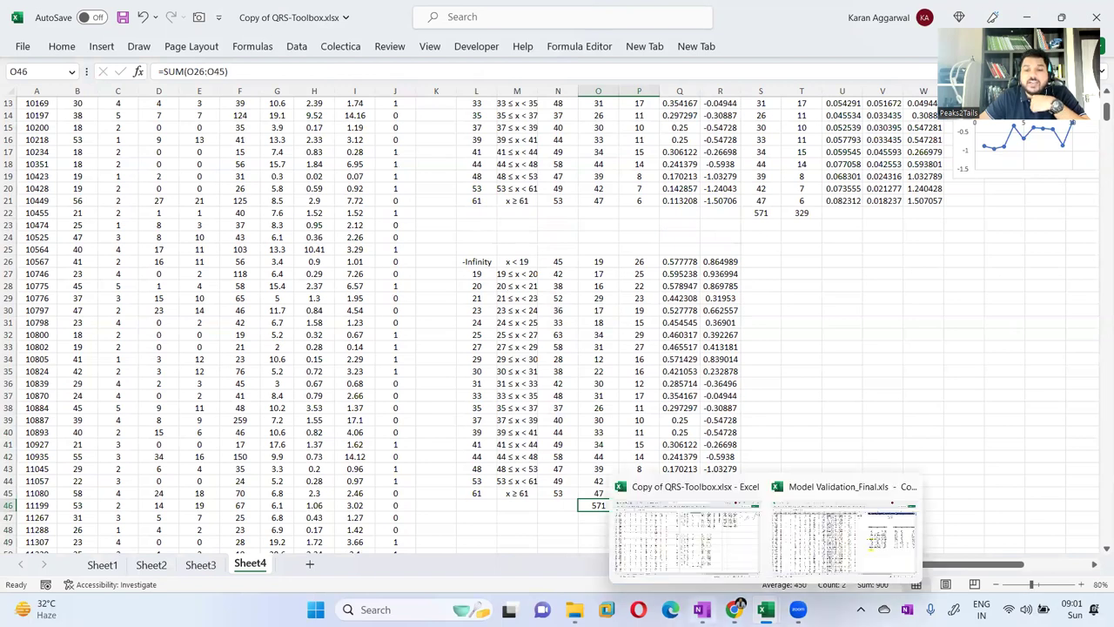
pyautogui.click(700, 609)
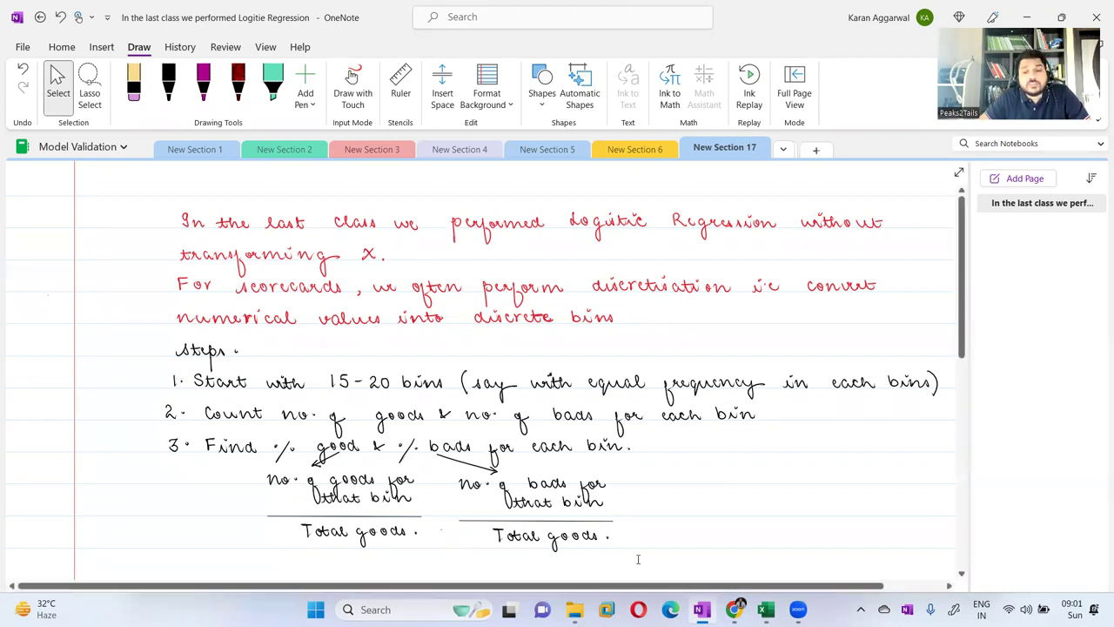
pyautogui.click(766, 609)
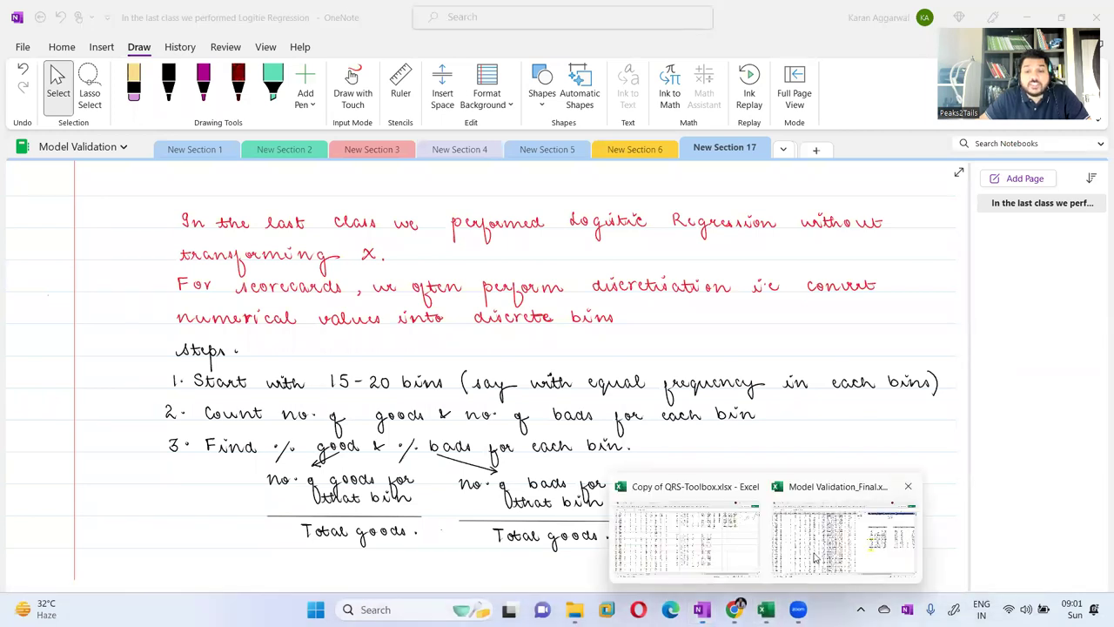
pyautogui.click(719, 546)
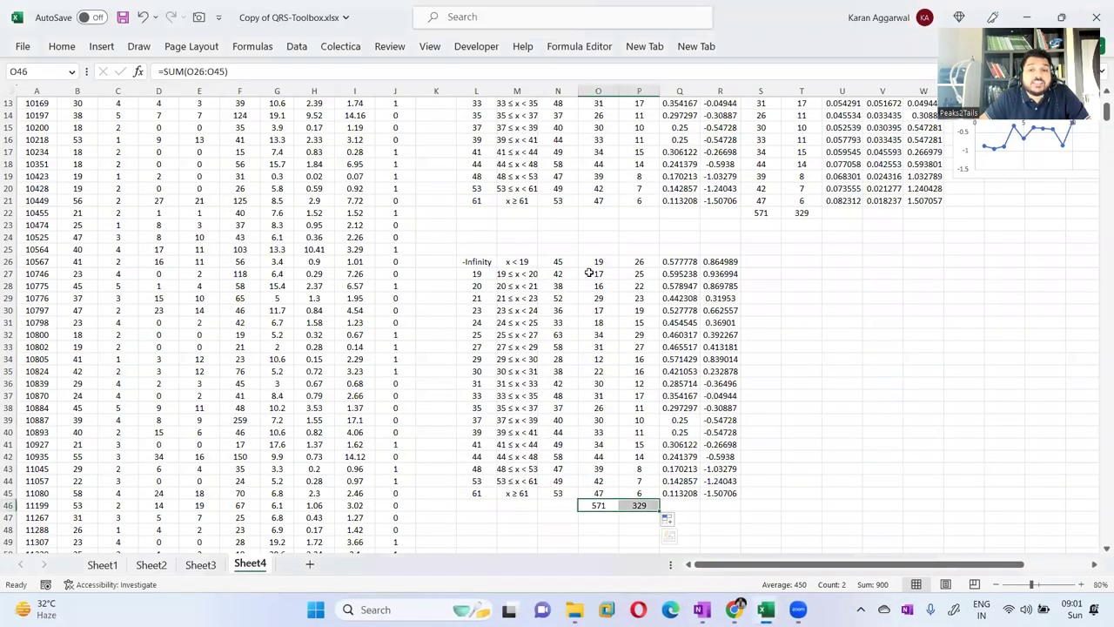
# - Examine the COUNTIFS formulas for goods in S2 and S3 and for bads in T3, including their referenced ranges
pyautogui.scroll(1, 597, 323)
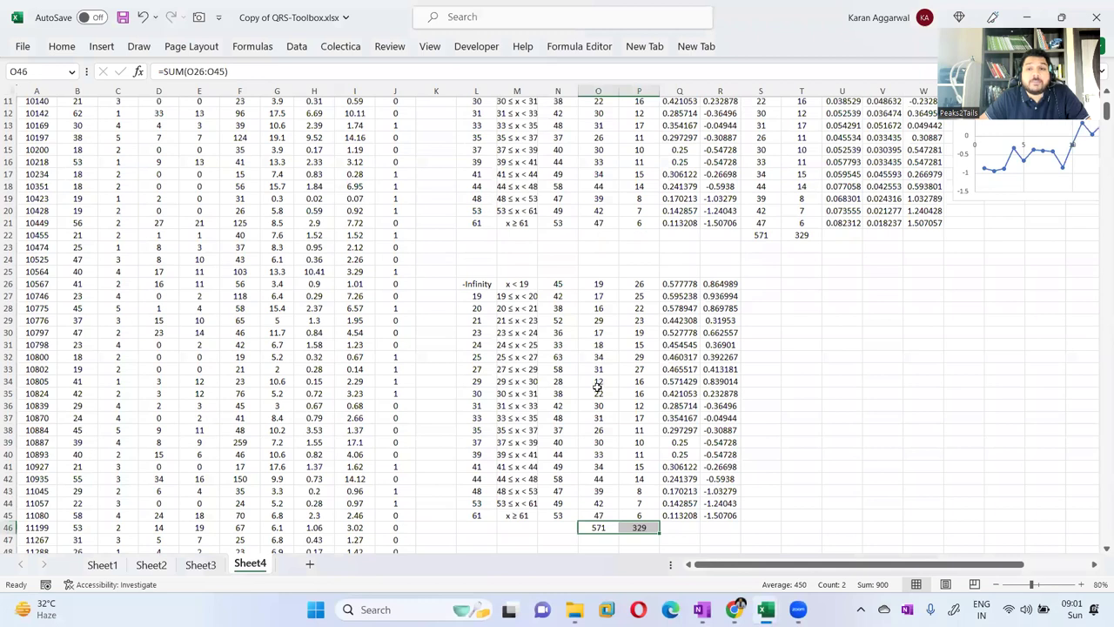
pyautogui.scroll(4, 597, 386)
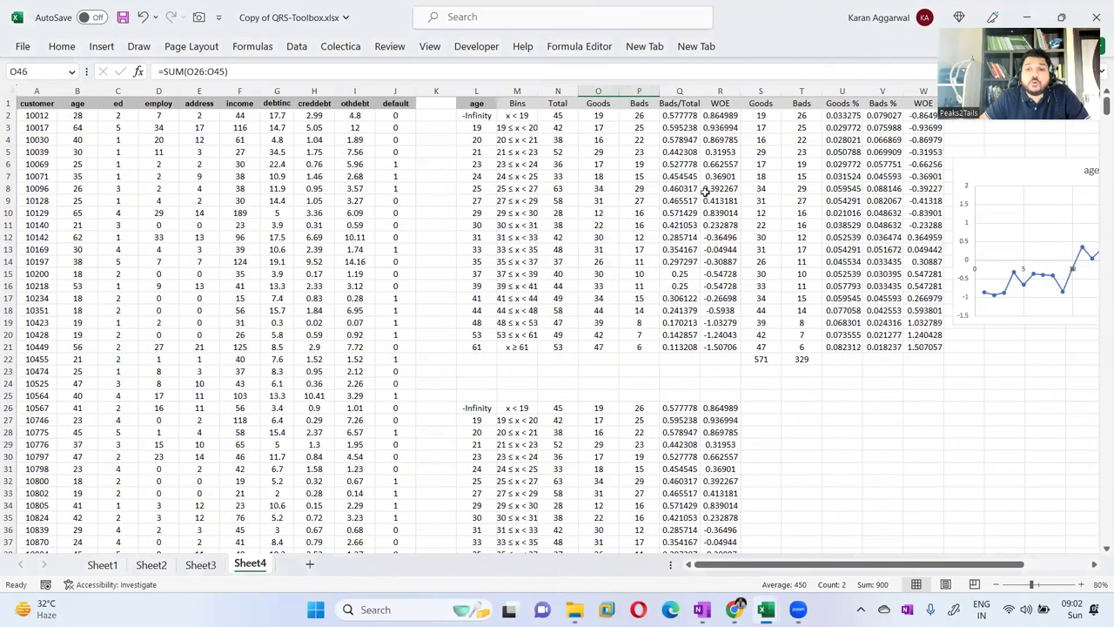
pyautogui.click(757, 117)
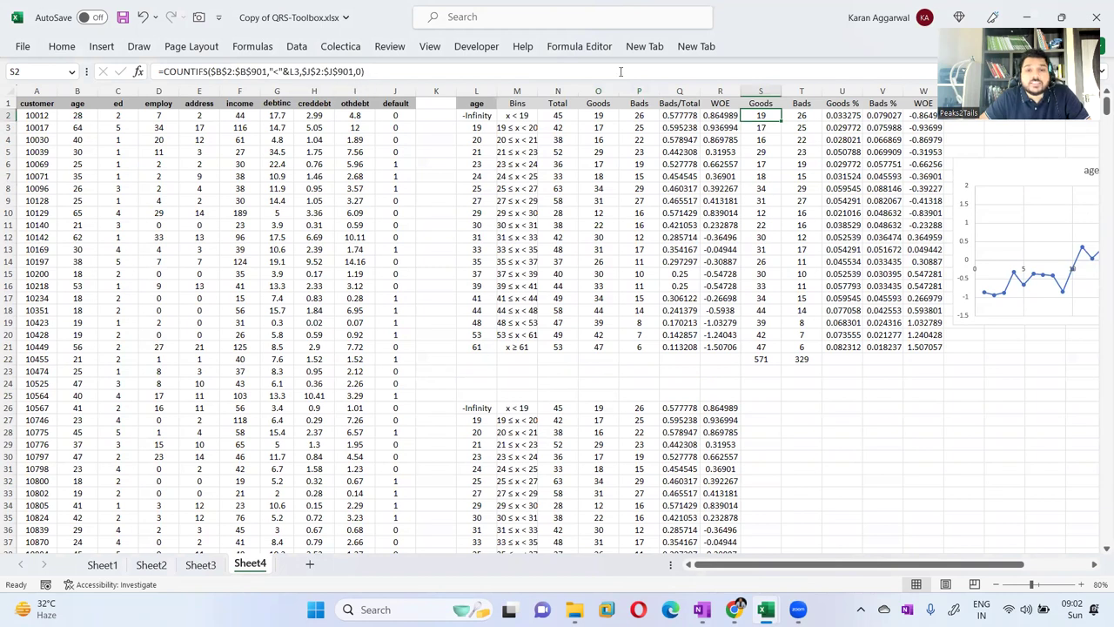
pyautogui.click(764, 130)
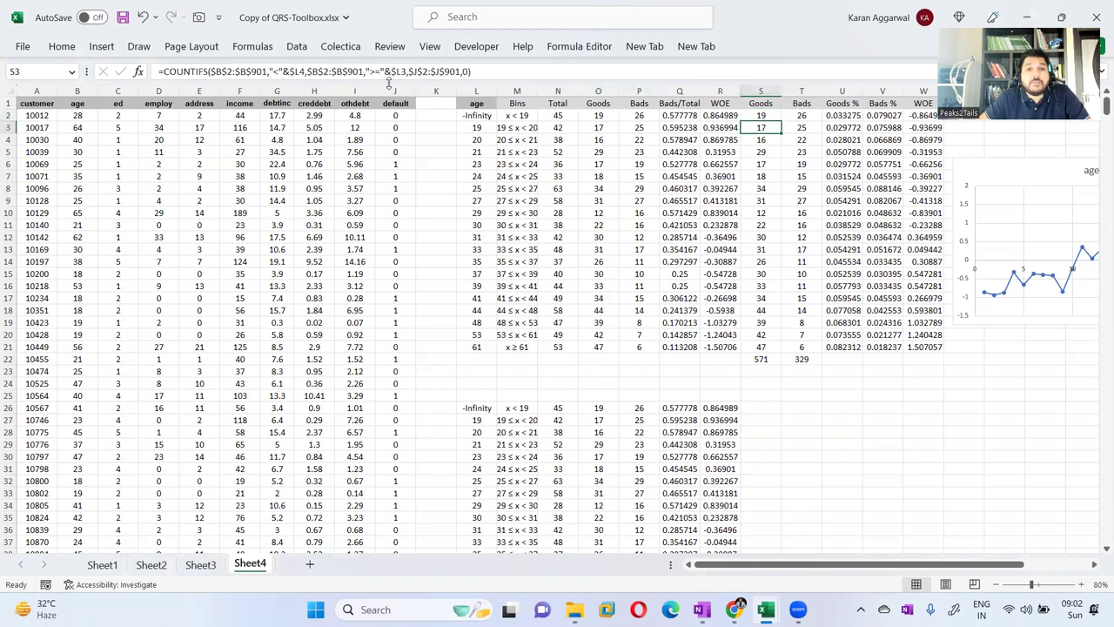
pyautogui.click(477, 72)
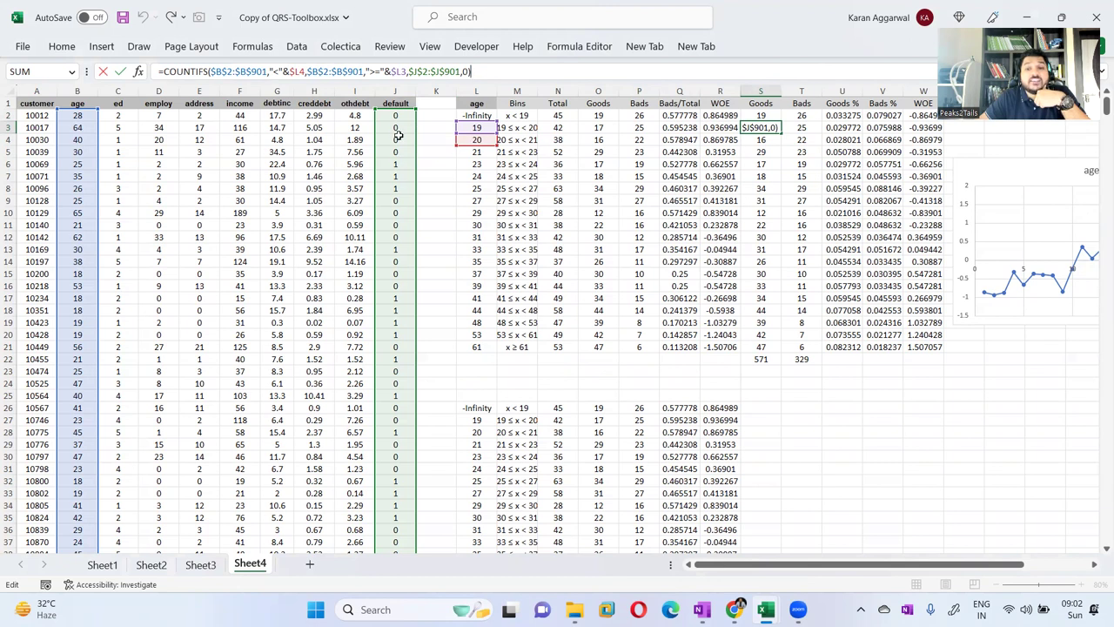
pyautogui.click(794, 127)
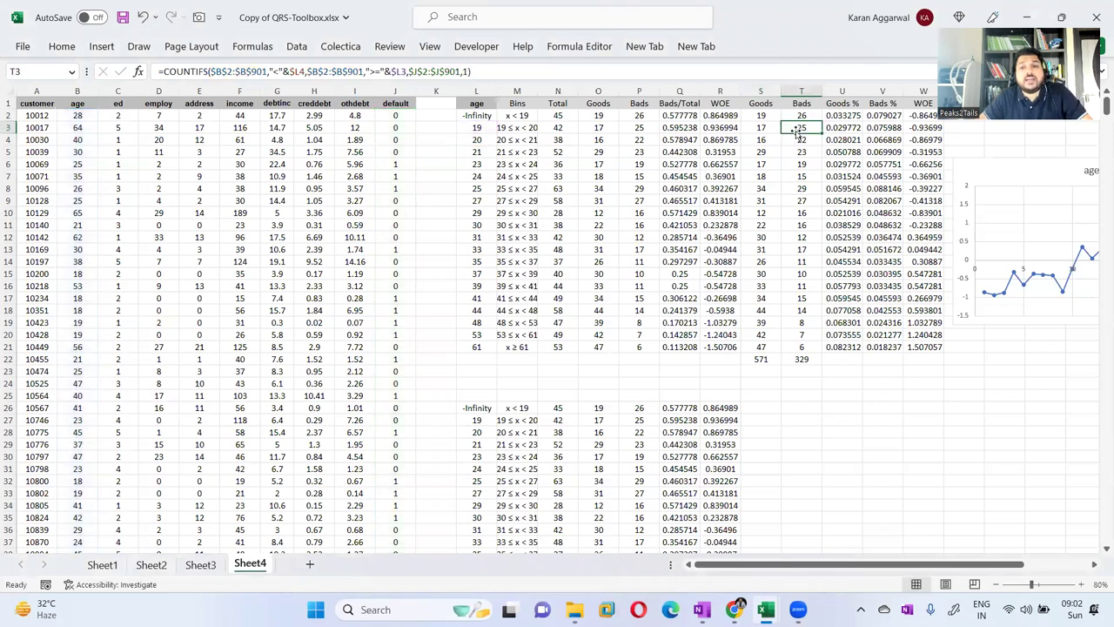
pyautogui.click(477, 73)
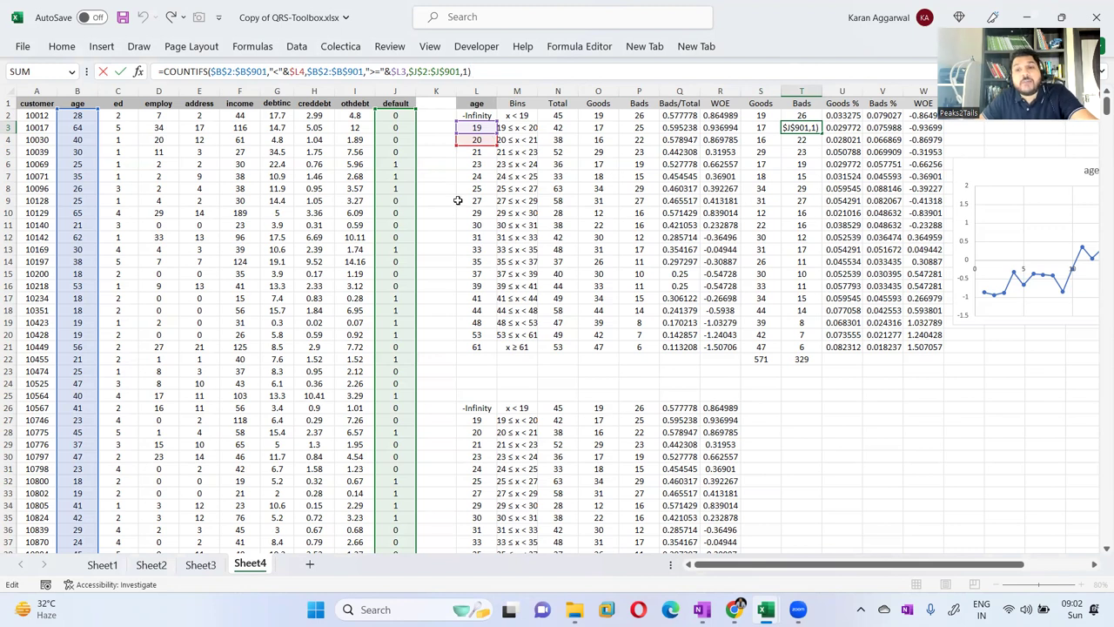
pyautogui.hotkey('ctrl', 'Return')
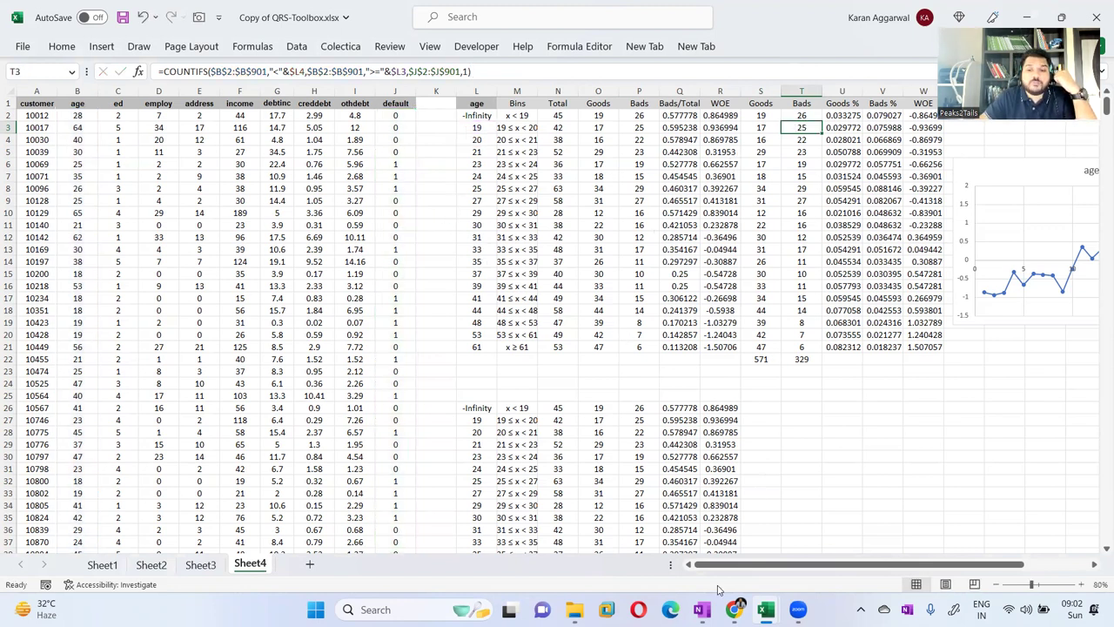
# - Read the good/bad percentage and WOE steps in the OneNote notes, and return to Copy of QRS-Toolbox.xlsx in Excel
pyautogui.click(701, 609)
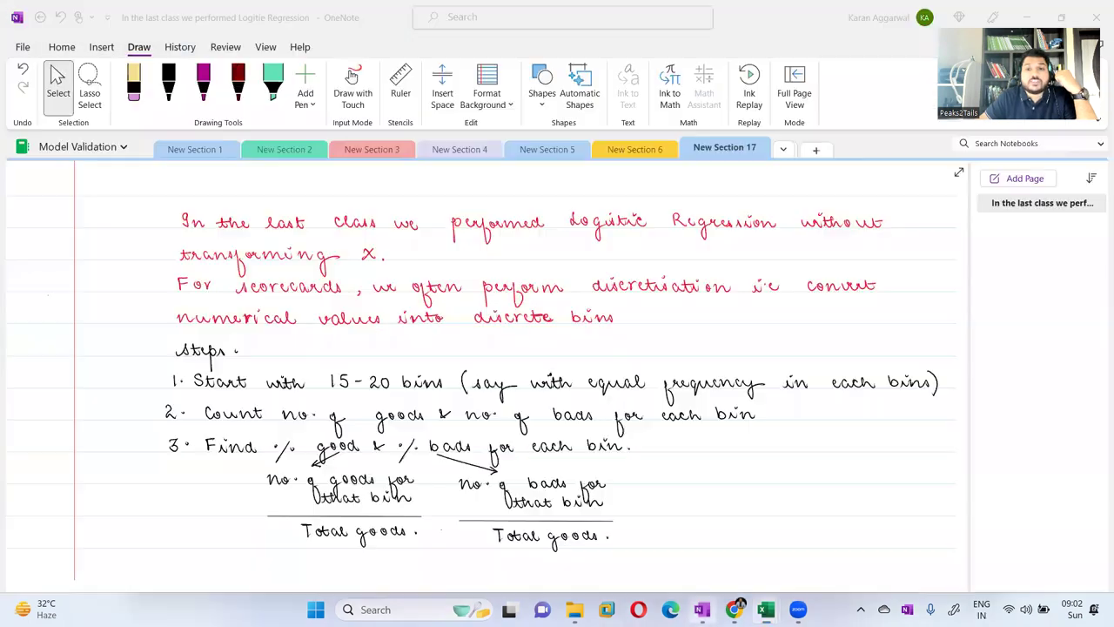
pyautogui.scroll(-2, 481, 371)
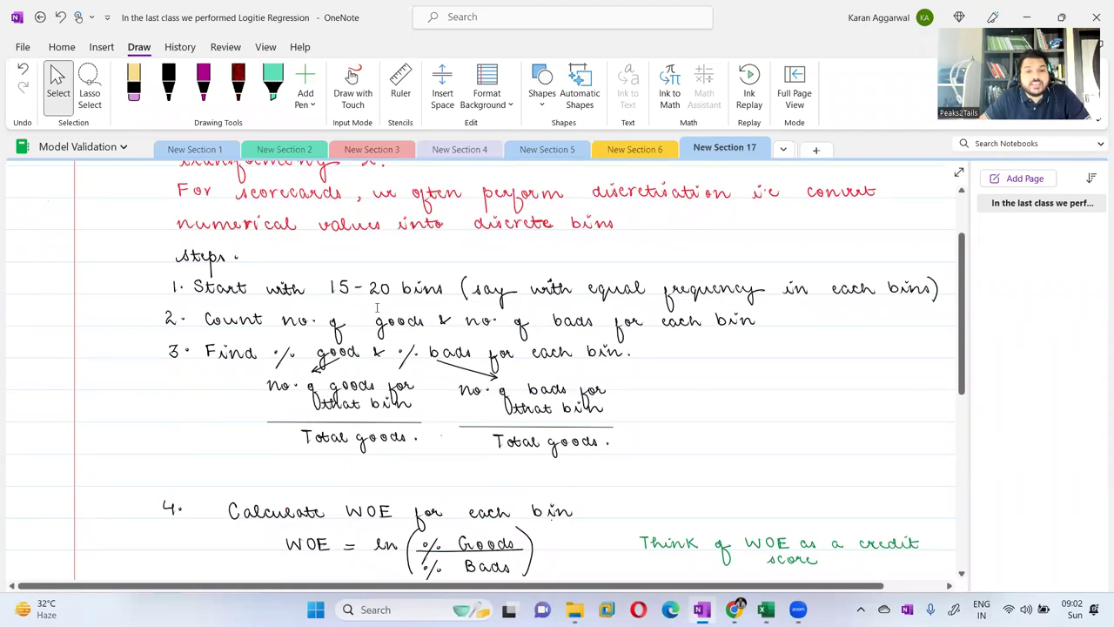
pyautogui.scroll(-2, 377, 307)
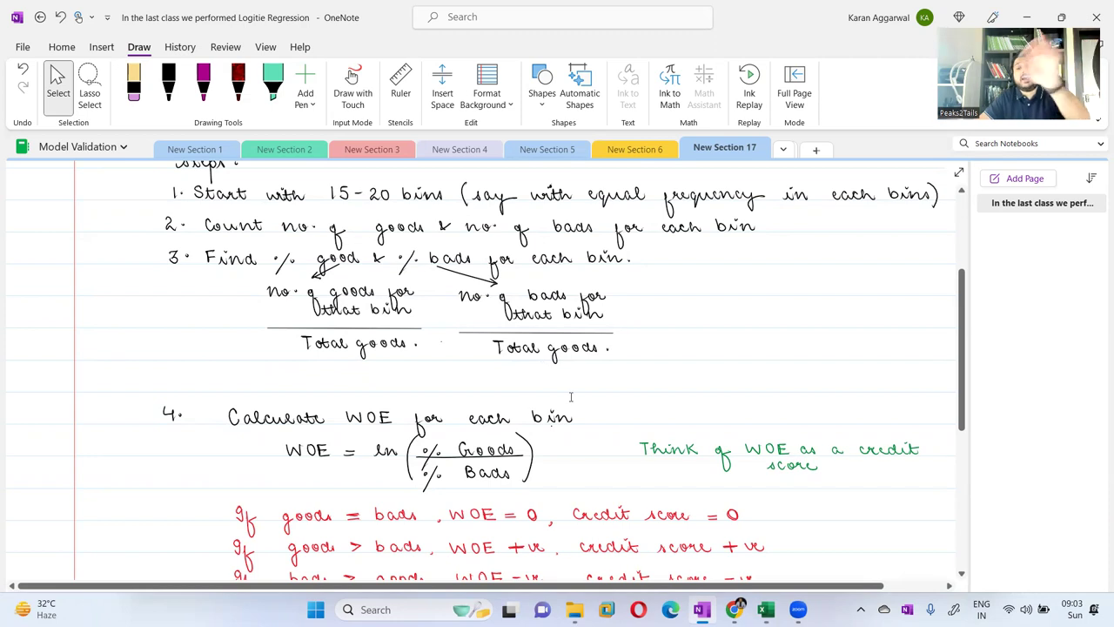
pyautogui.click(766, 610)
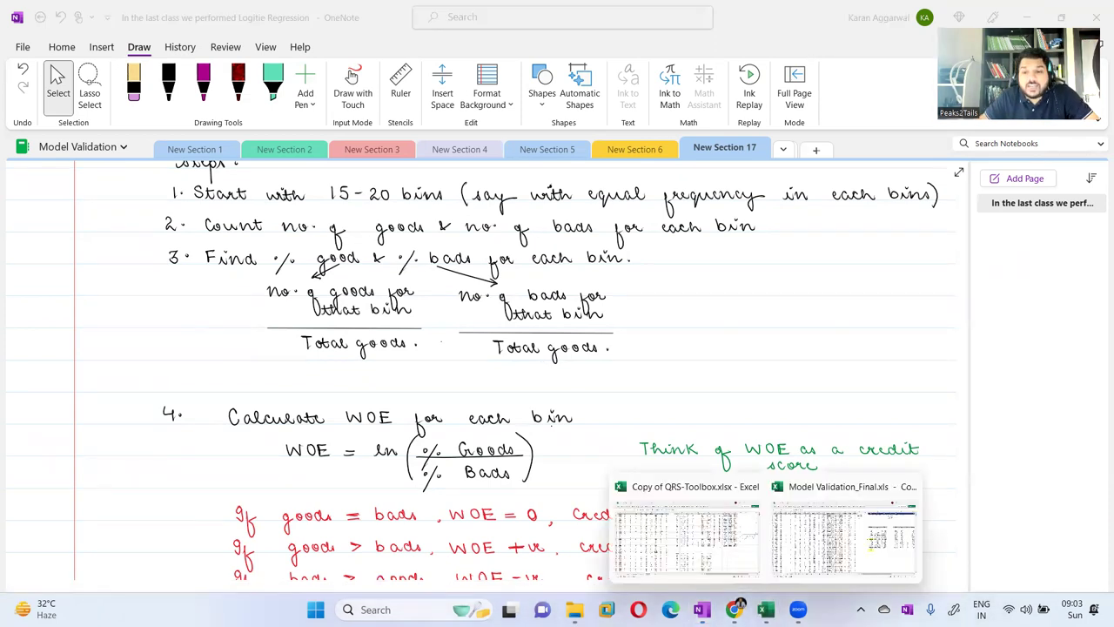
pyautogui.click(717, 543)
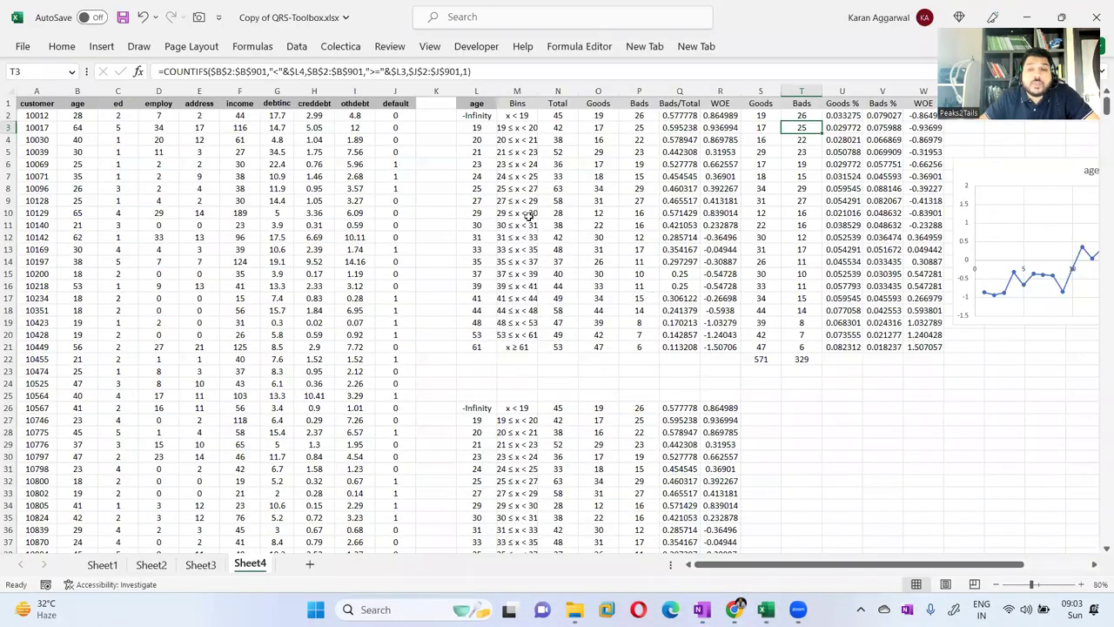
# - Review the age bins, the goods and bads counts in S2:T21, and the SUM formulas in S22 and T22
pyautogui.click(470, 116)
pyautogui.moveTo(474, 121); pyautogui.dragTo(535, 346)
pyautogui.moveTo(766, 116); pyautogui.dragTo(764, 345)
pyautogui.moveTo(800, 115); pyautogui.dragTo(805, 346)
pyautogui.click(760, 358)
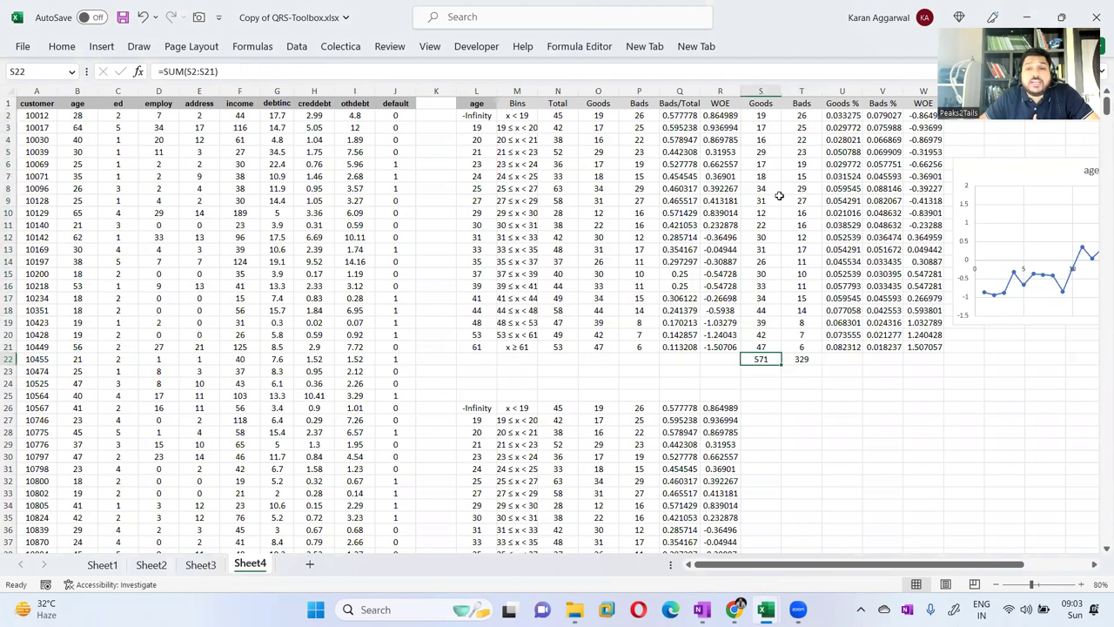
pyautogui.click(796, 357)
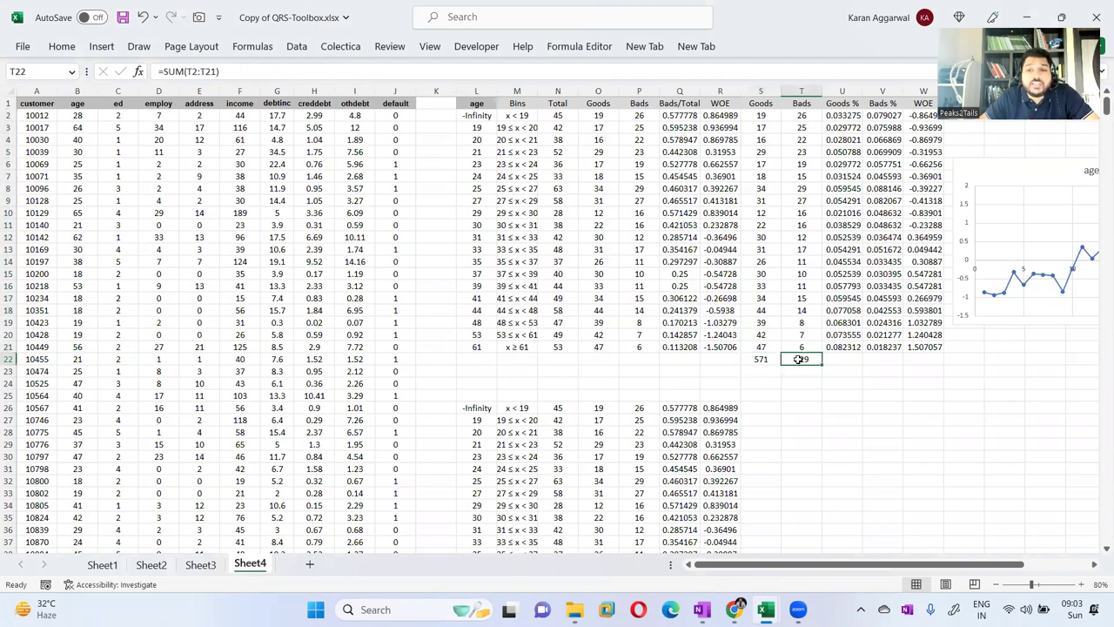
# - Examine the Goods % formulas in U2, U3 and U4, including their references to the bin goods and total goods
pyautogui.click(1094, 564)
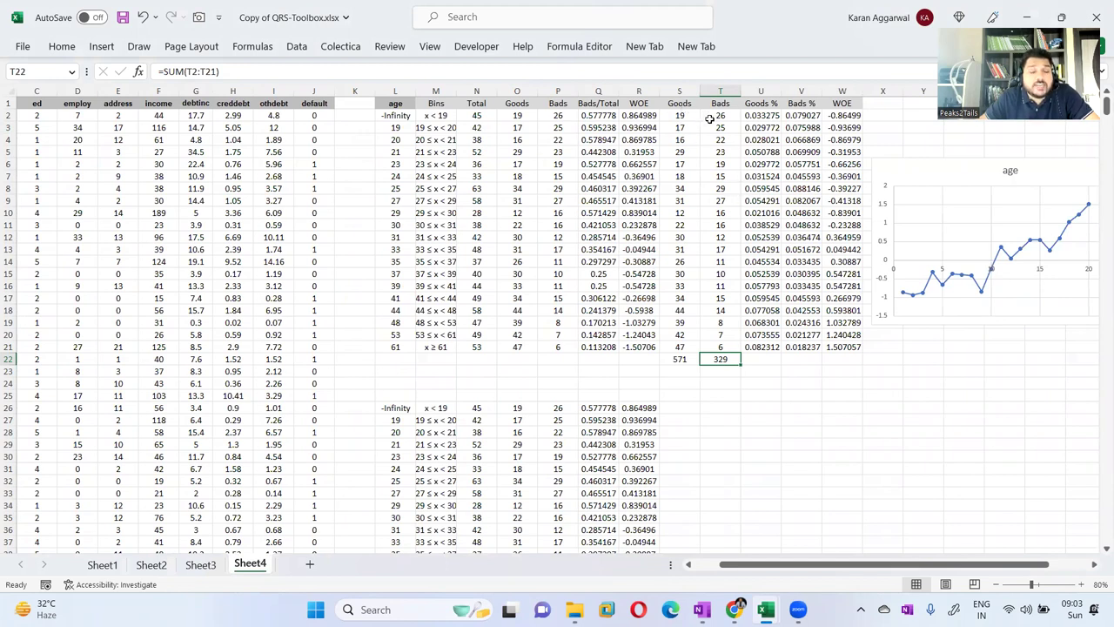
pyautogui.click(760, 115)
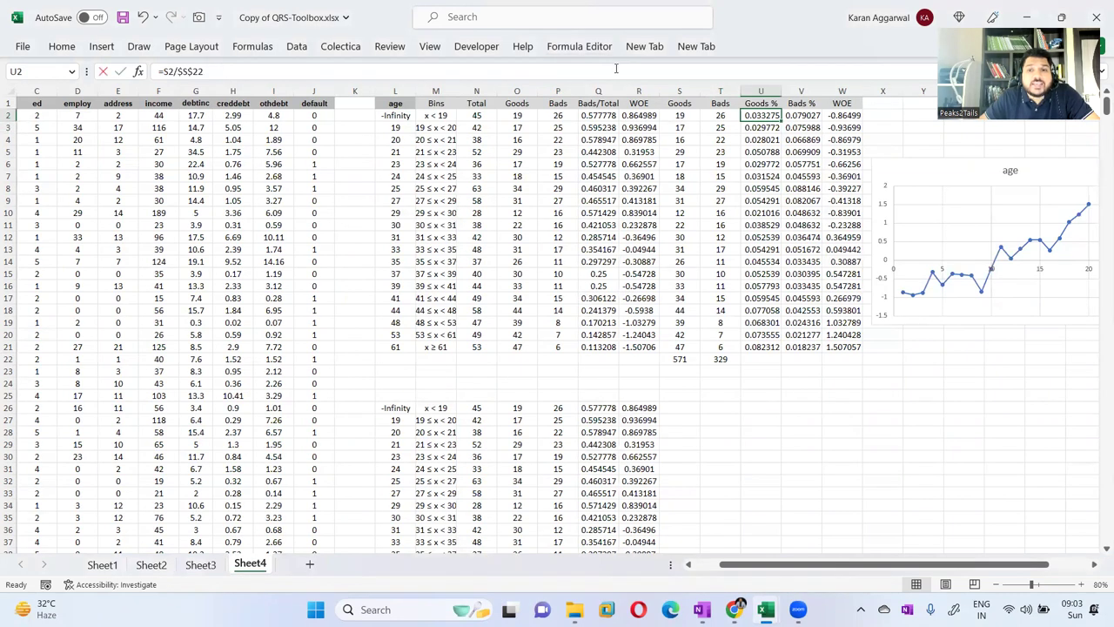
pyautogui.press('F2')
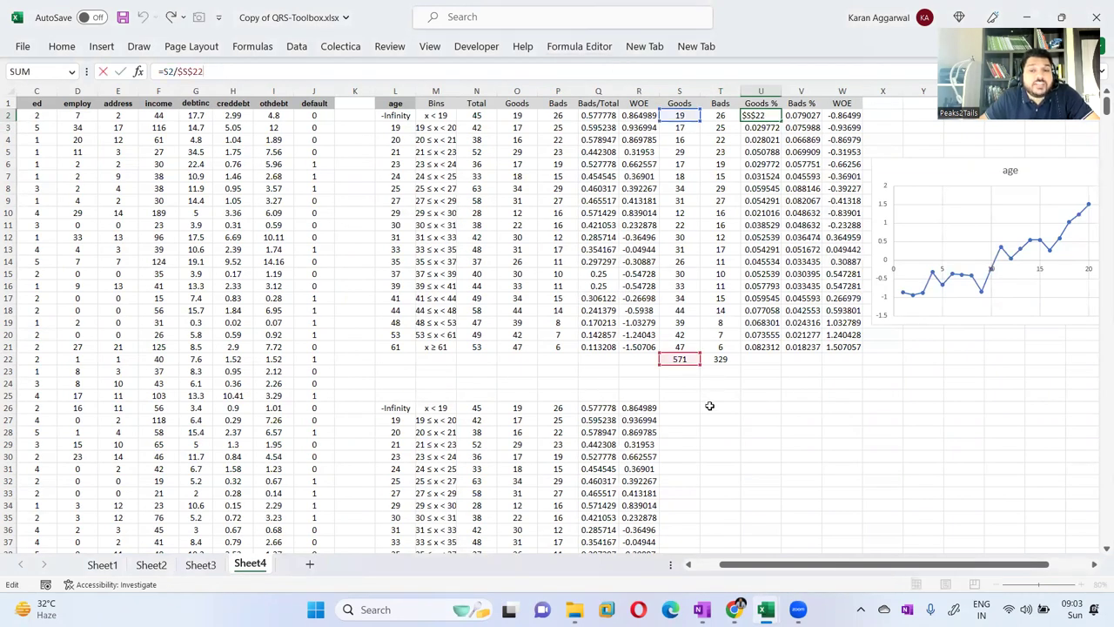
pyautogui.press('Return')
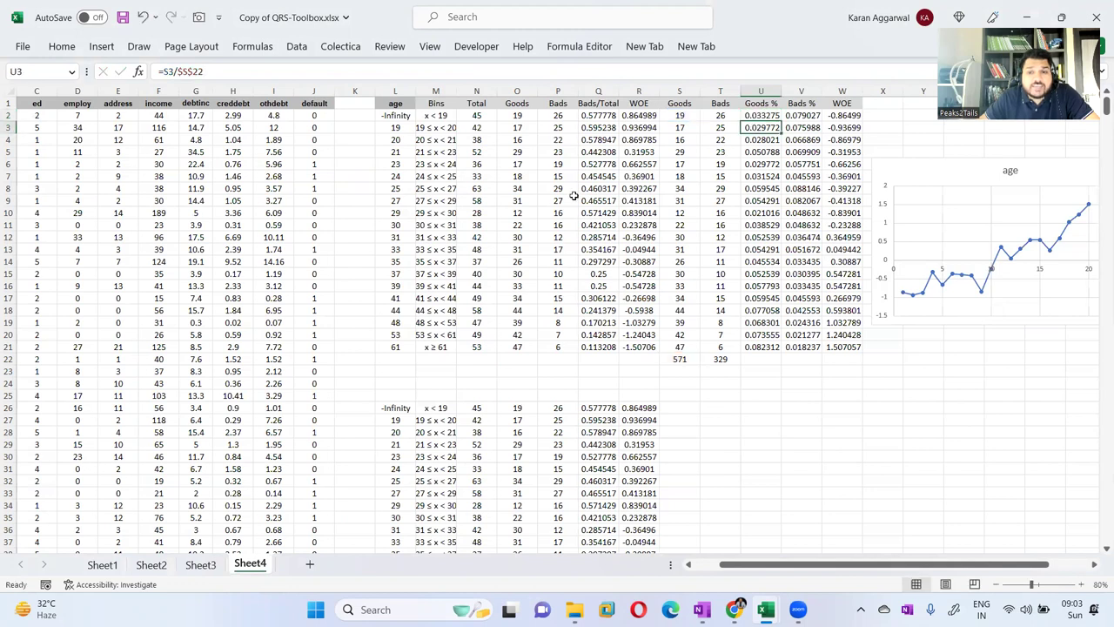
pyautogui.click(429, 74)
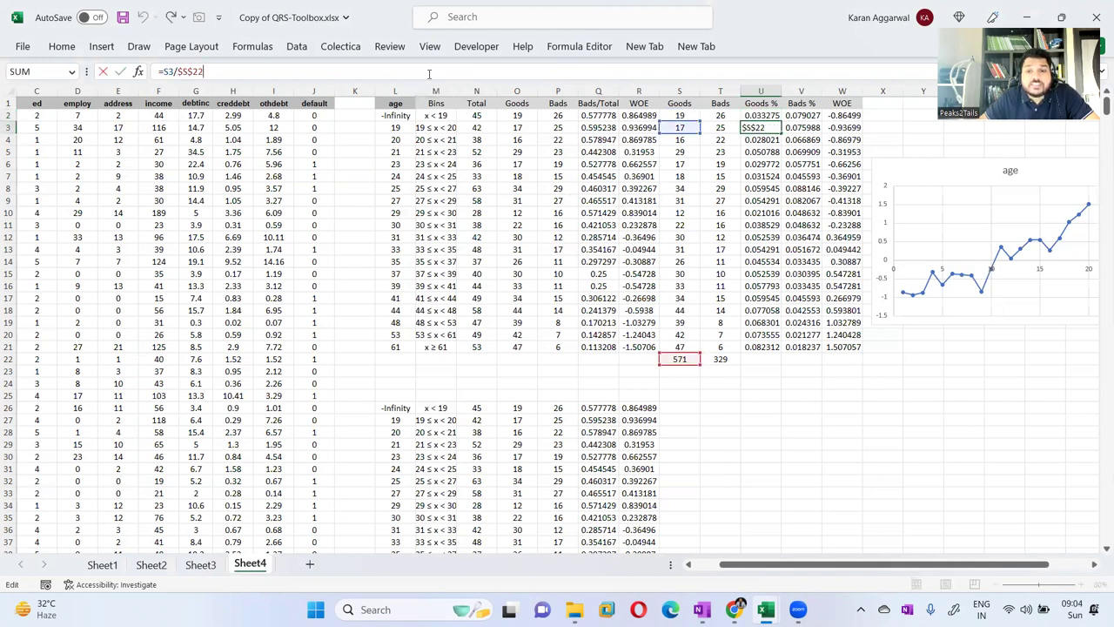
pyautogui.press('Return')
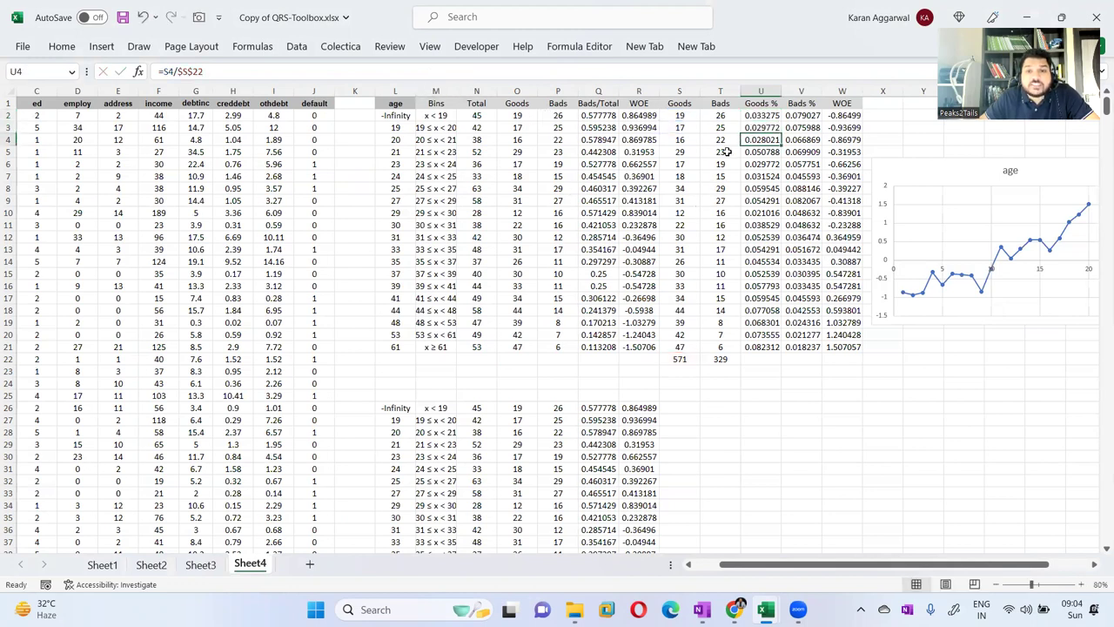
pyautogui.click(563, 73)
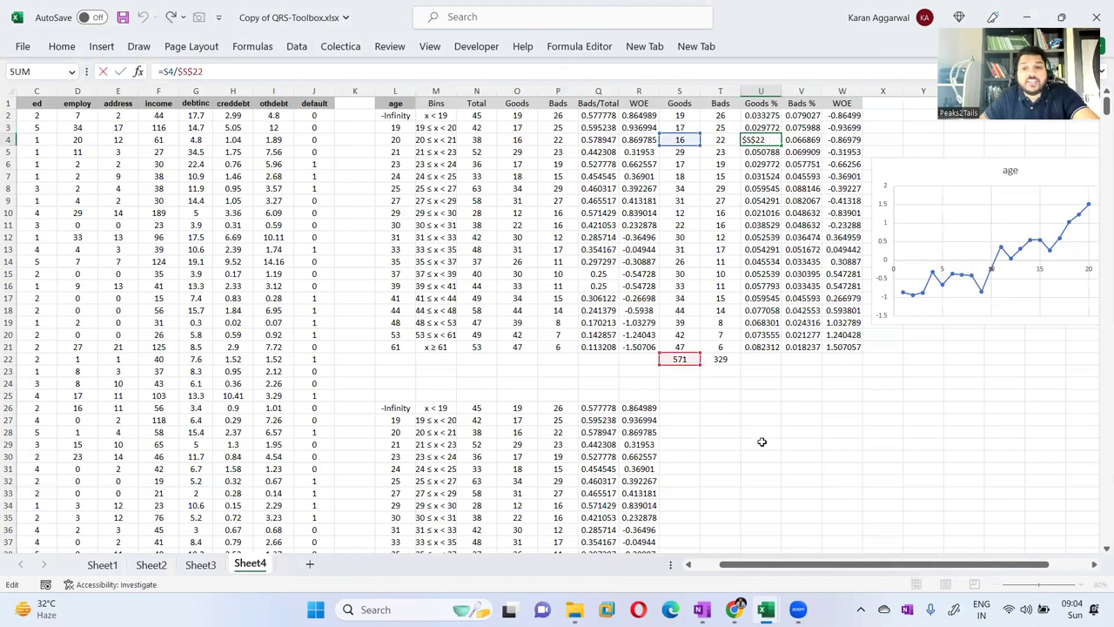
pyautogui.click(759, 141)
# - Switch to OneNote and correct the denominator of the % bads formula by erasing "goods" and handwriting "bads"
pyautogui.moveTo(738, 605)
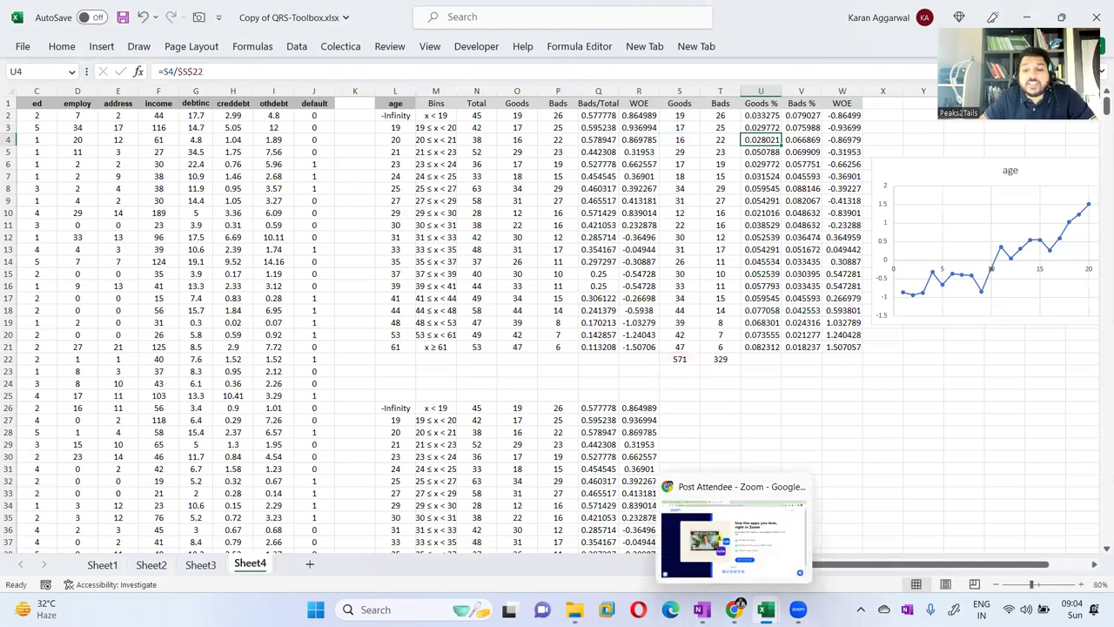
pyautogui.click(701, 609)
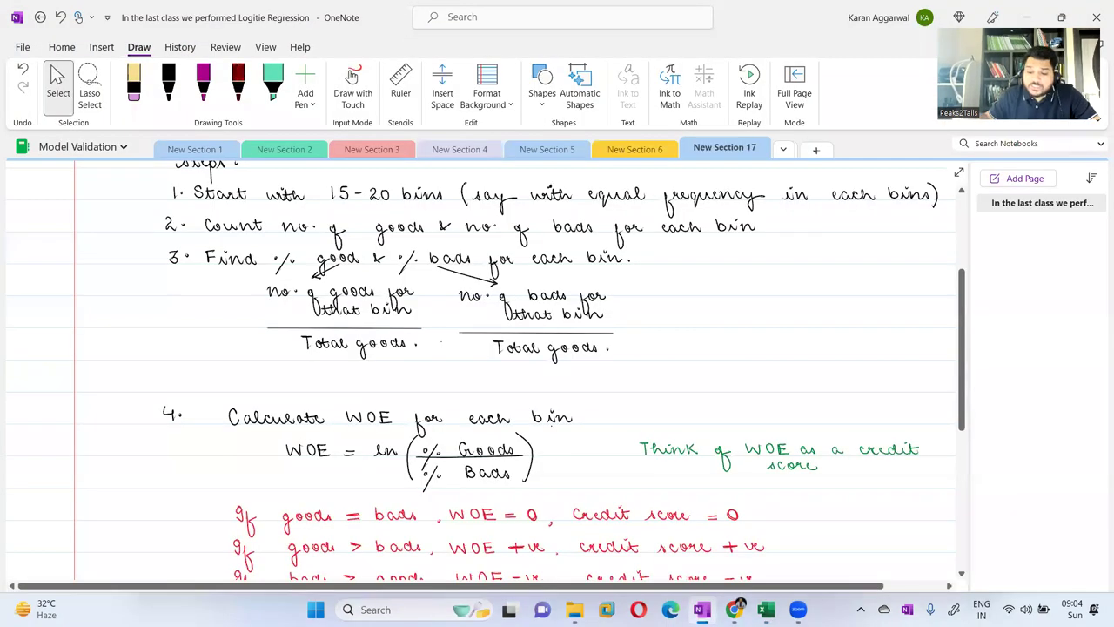
pyautogui.click(134, 83)
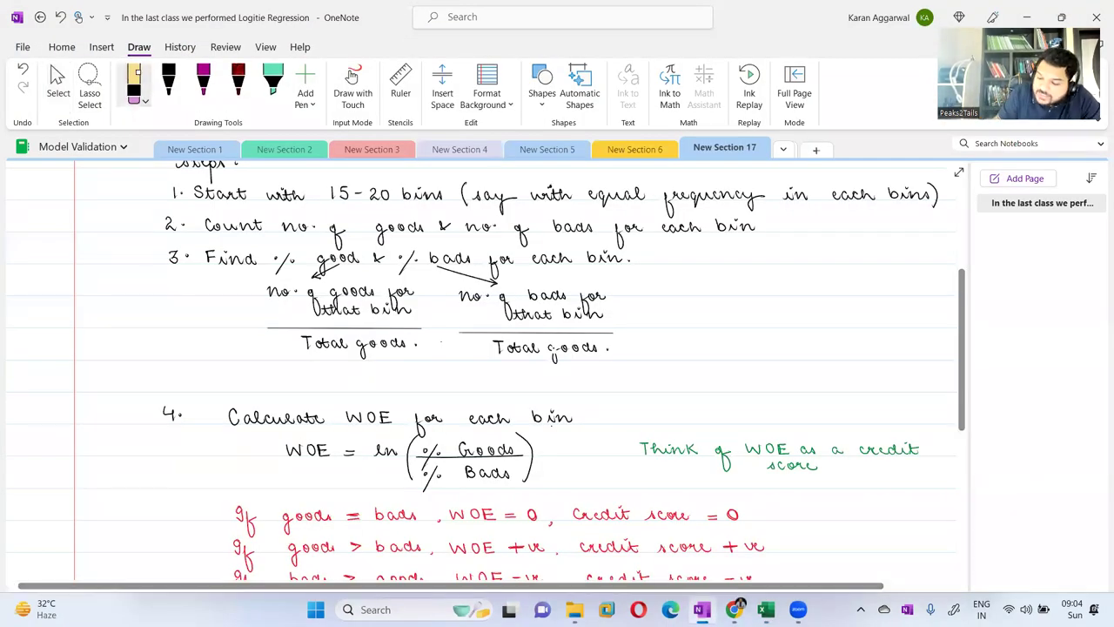
pyautogui.moveTo(595, 348); pyautogui.dragTo(550, 346)
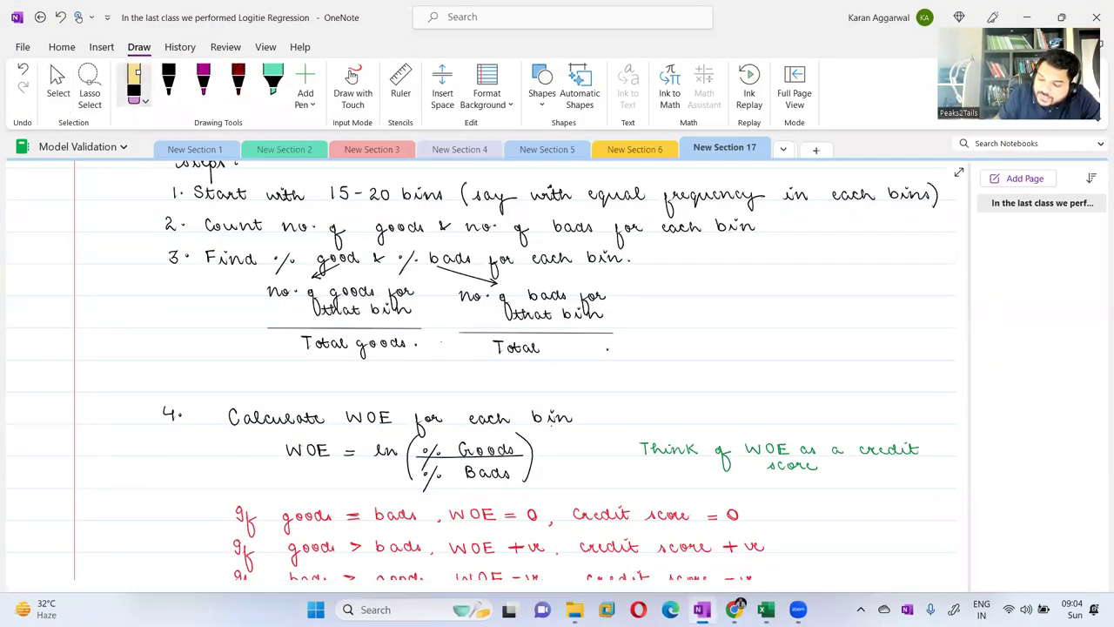
pyautogui.click(168, 83)
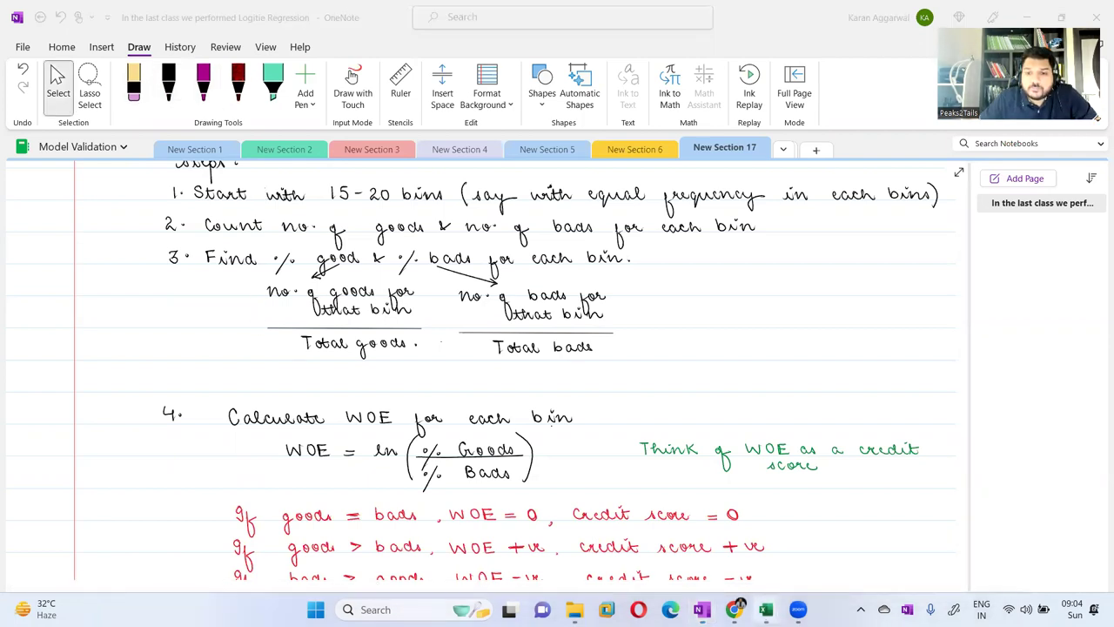
# - Return to the Excel workbook and examine the Bads % formulas in V2, V3 and V4, including their referenced cells
pyautogui.click(749, 492)
pyautogui.click(796, 115)
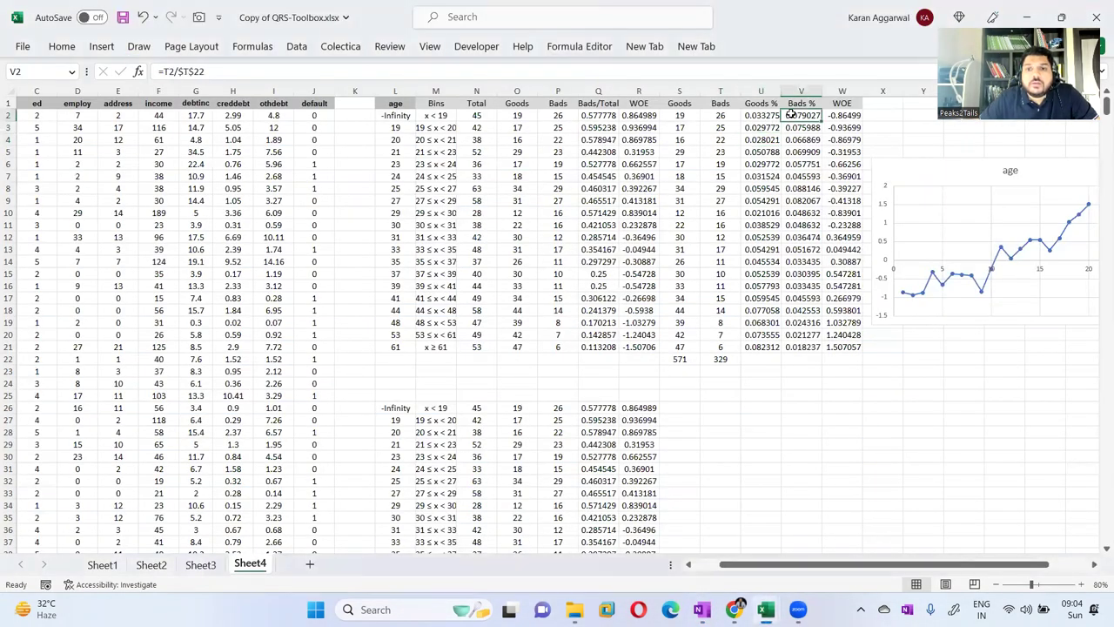
pyautogui.press('F2')
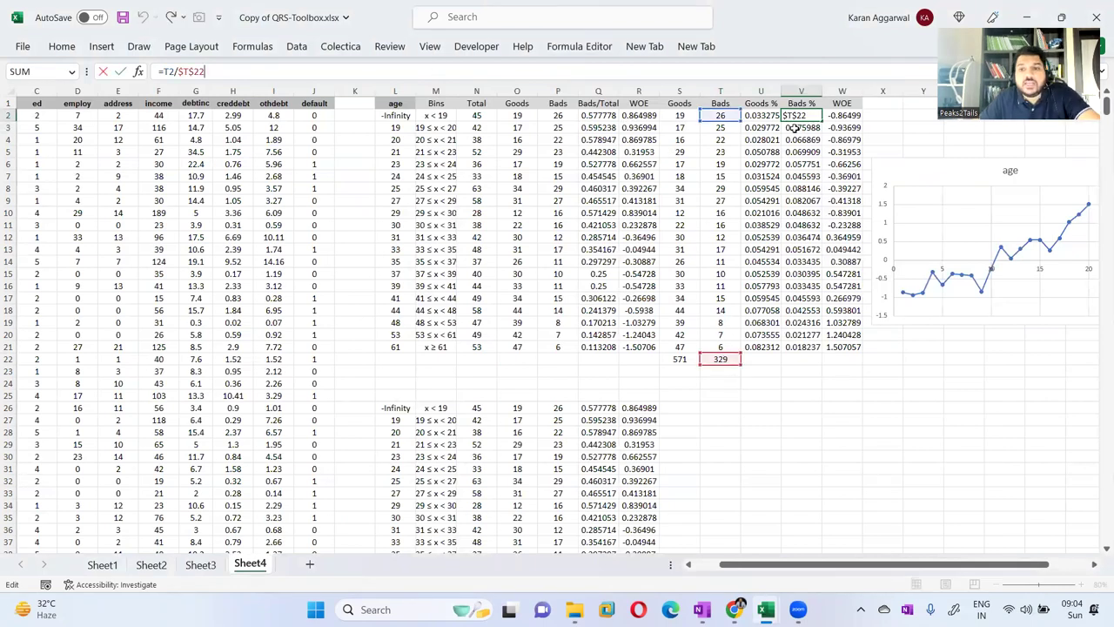
pyautogui.press('Return')
pyautogui.click(452, 71)
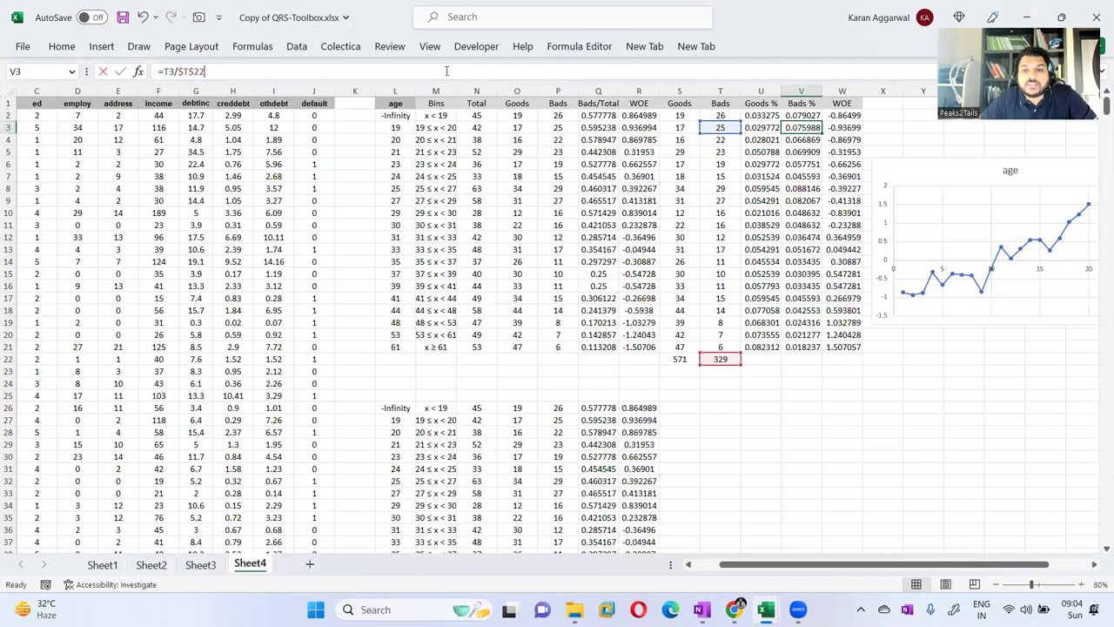
pyautogui.press('Return')
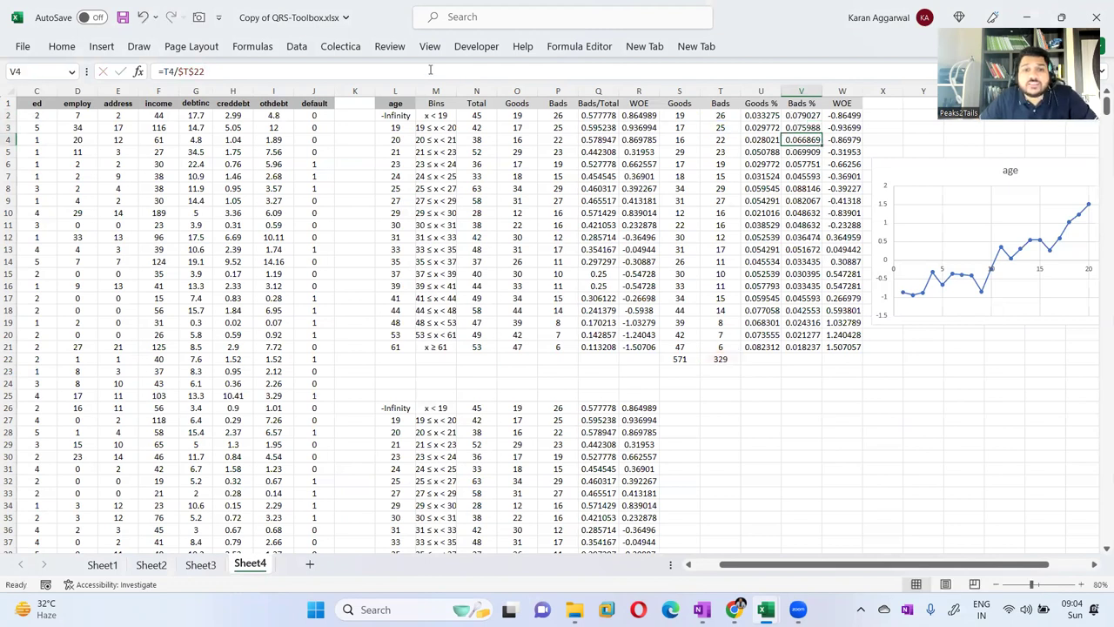
pyautogui.press('F2')
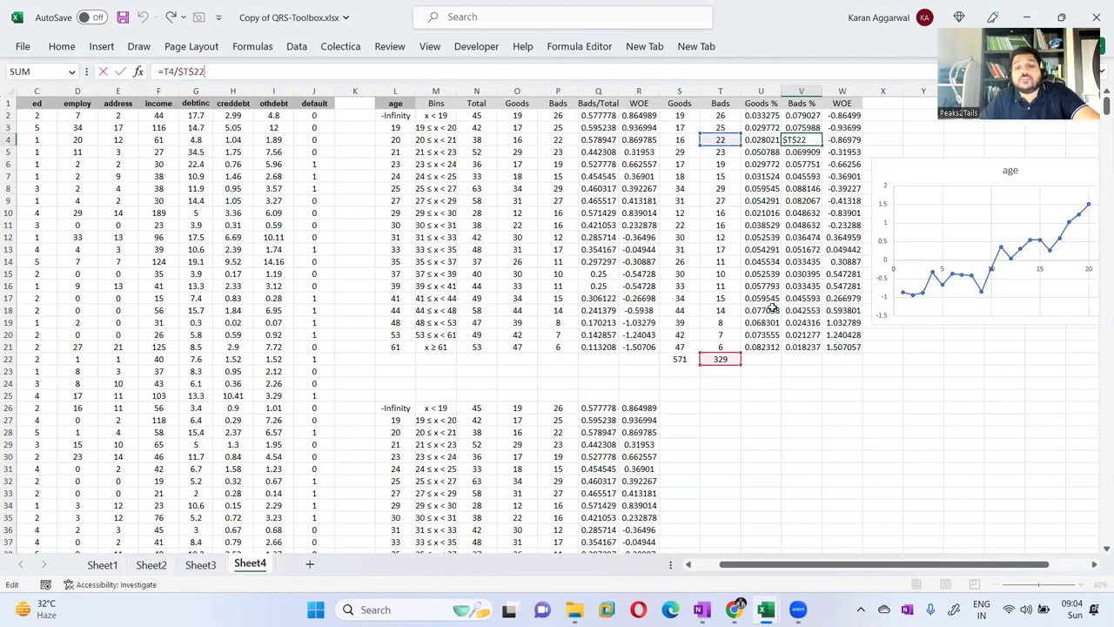
pyautogui.hotkey('ctrl', 'Return')
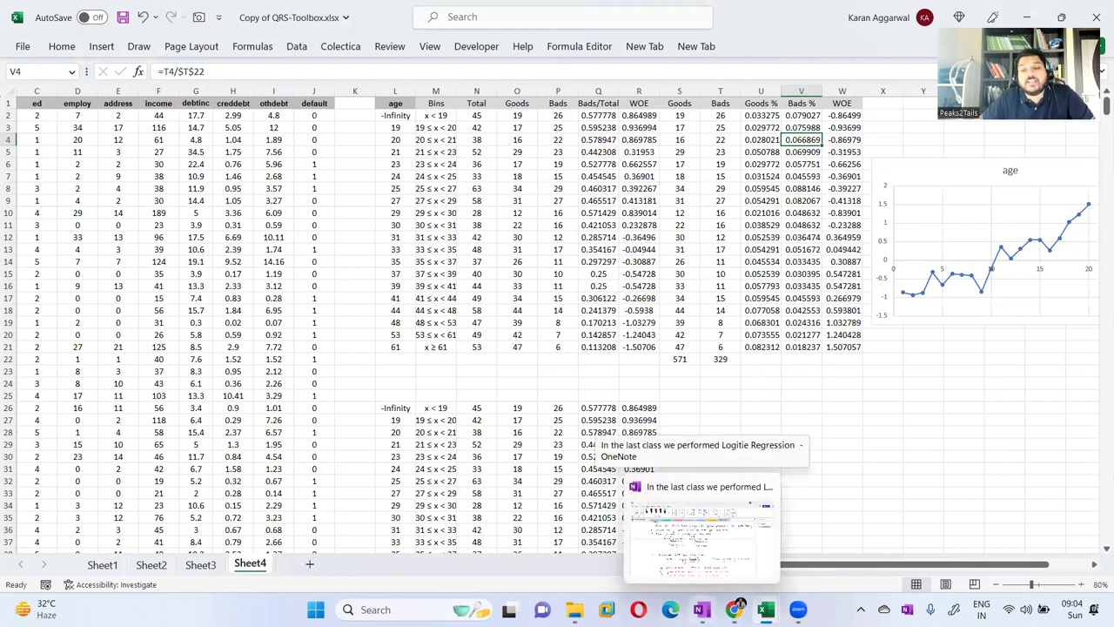
# - Reread the discretisation steps in OneNote through the WOE formula and the notes on interpreting its sign
pyautogui.click(700, 531)
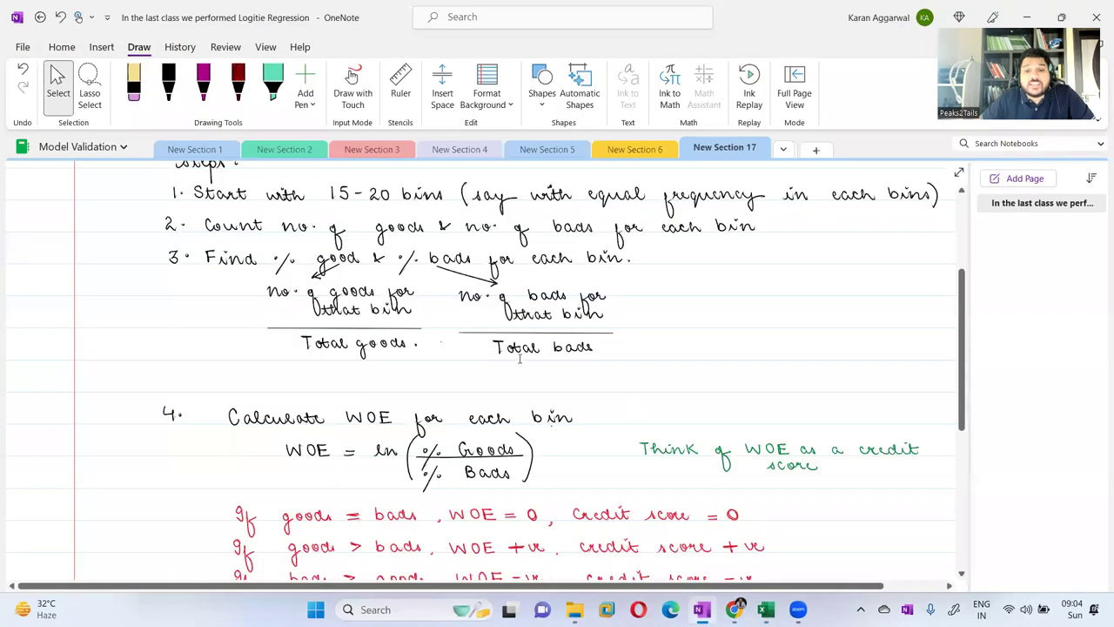
pyautogui.scroll(3, 521, 358)
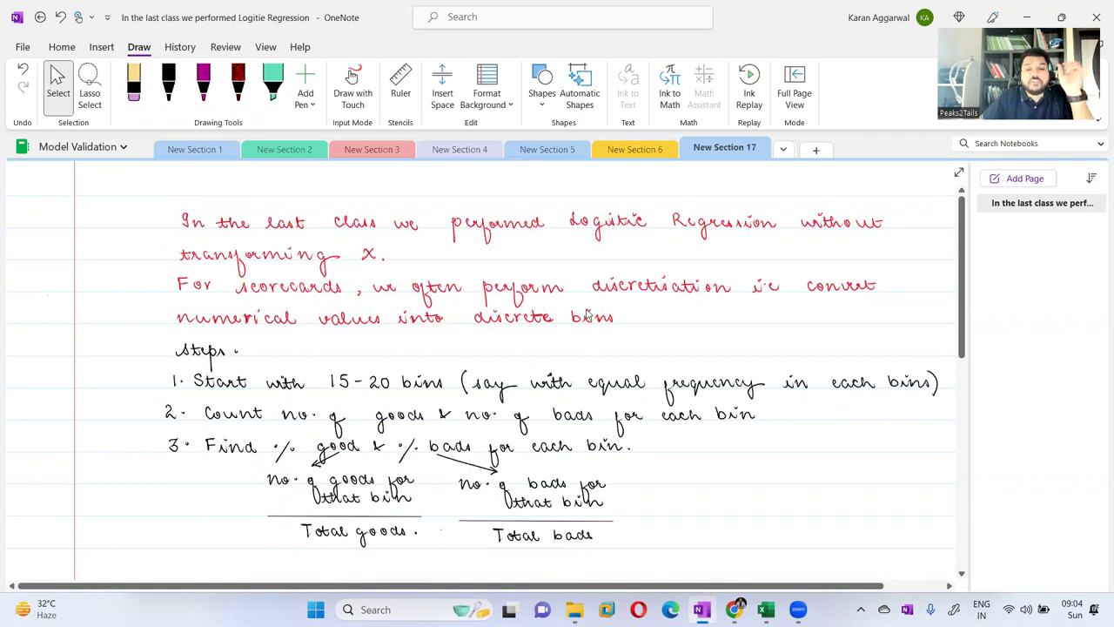
pyautogui.scroll(-1, 589, 317)
pyautogui.scroll(-1, 522, 335)
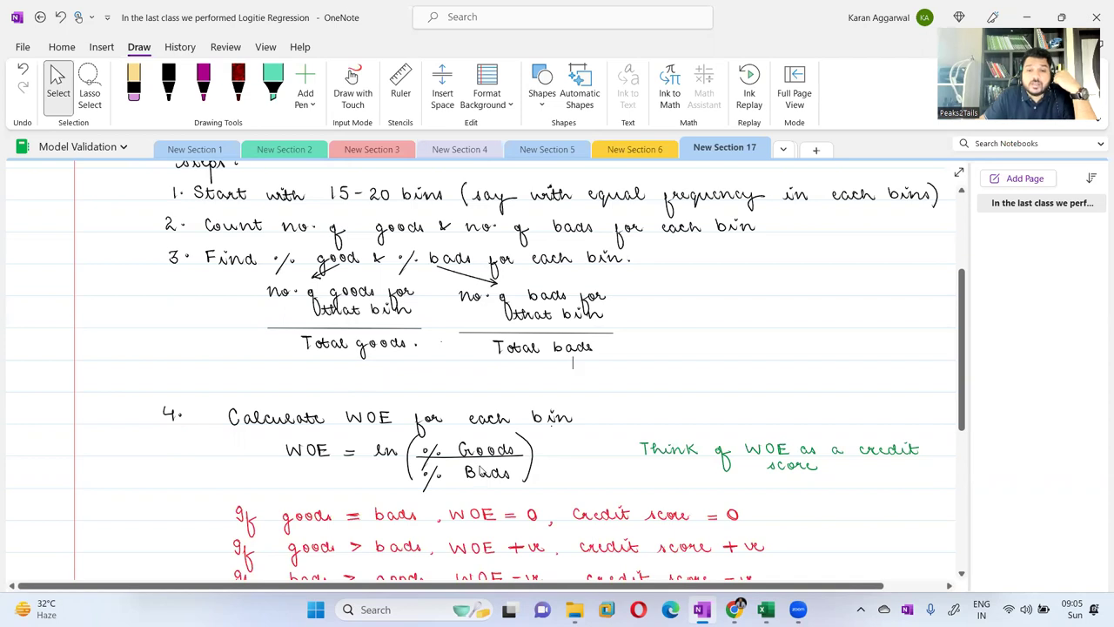
pyautogui.scroll(-2, 481, 473)
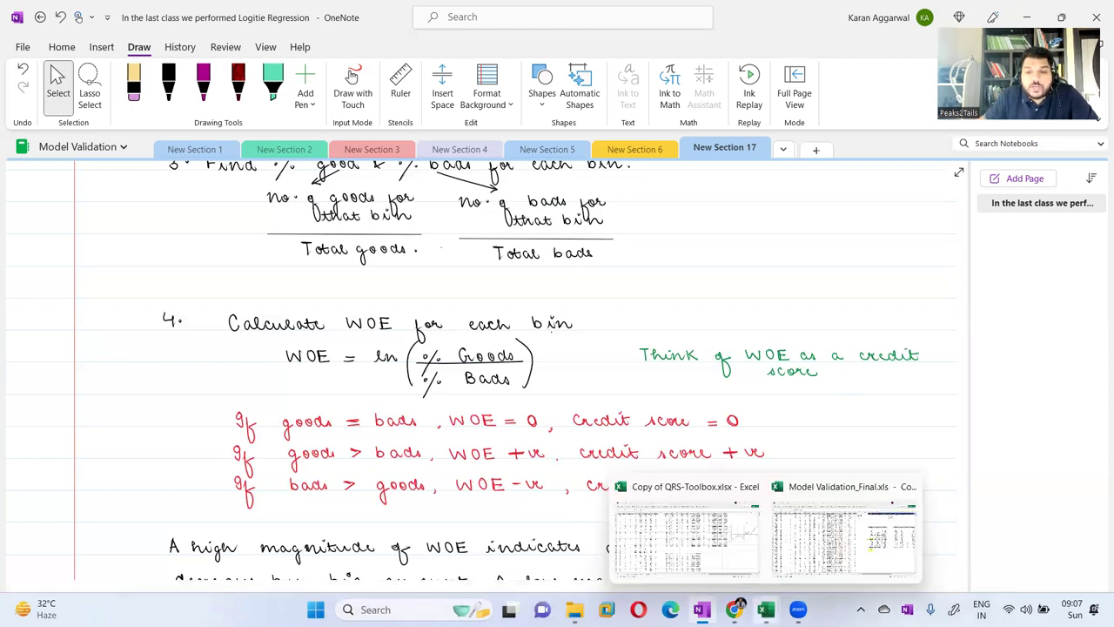
# - Return to Copy of QRS-Toolbox.xlsx and examine the WOE formulas in W2 and W21 and the percentages in U2 and V2
pyautogui.click(766, 610)
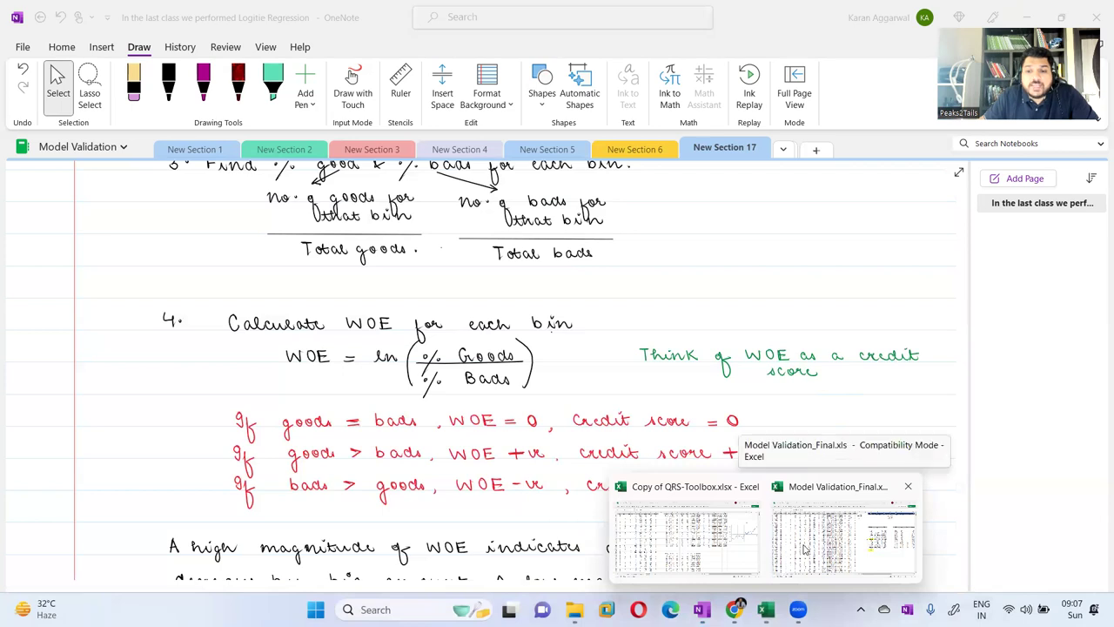
pyautogui.click(700, 544)
pyautogui.click(845, 116)
pyautogui.press('F2')
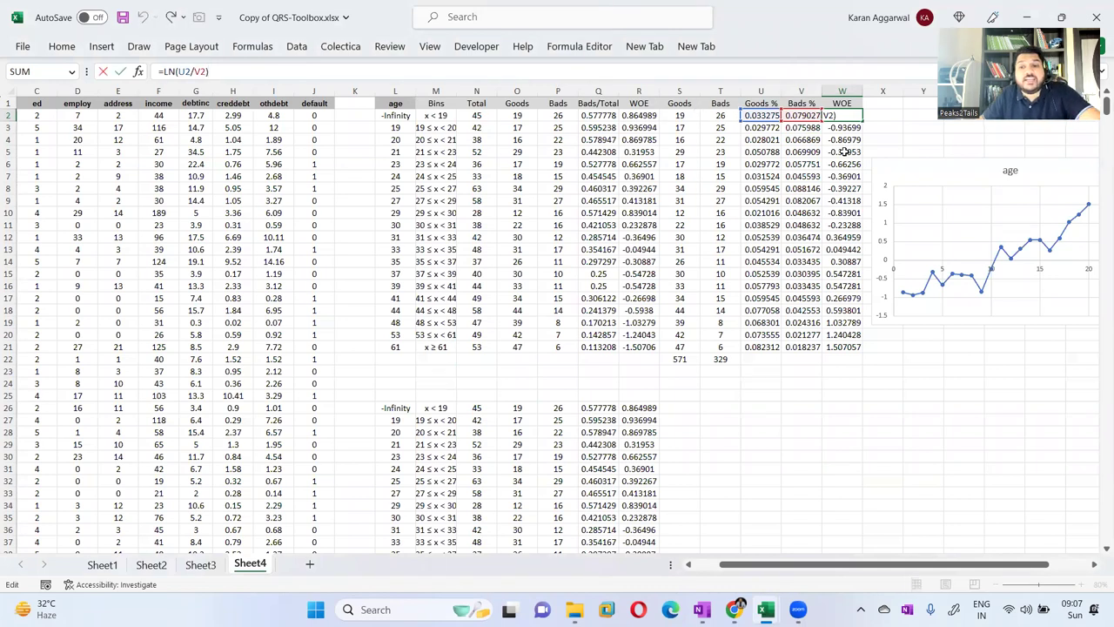
pyautogui.press('Escape')
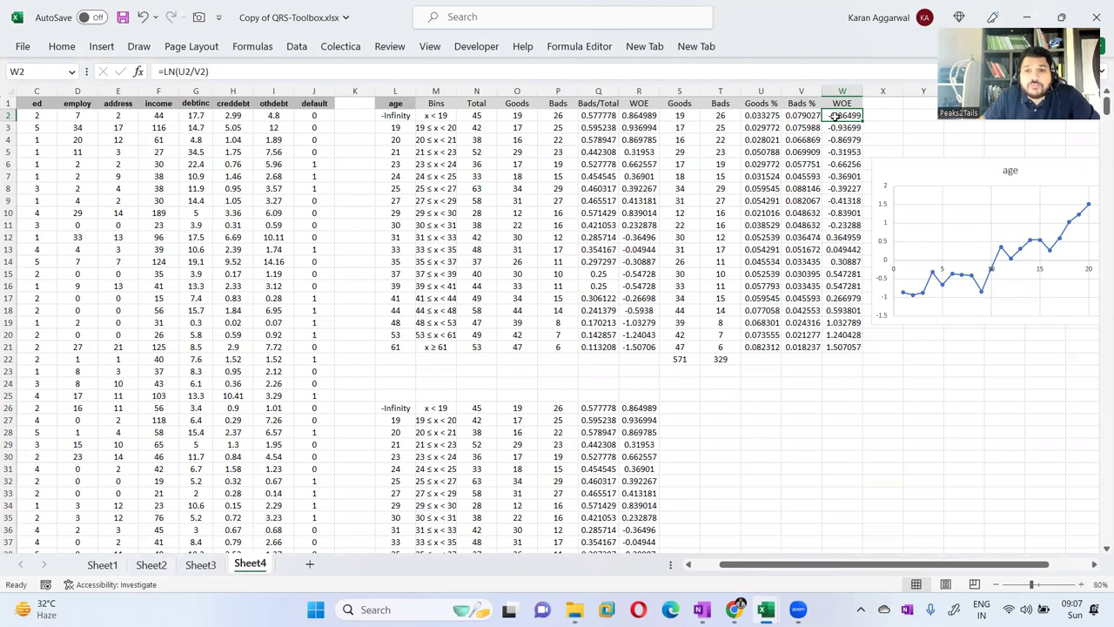
pyautogui.click(806, 118)
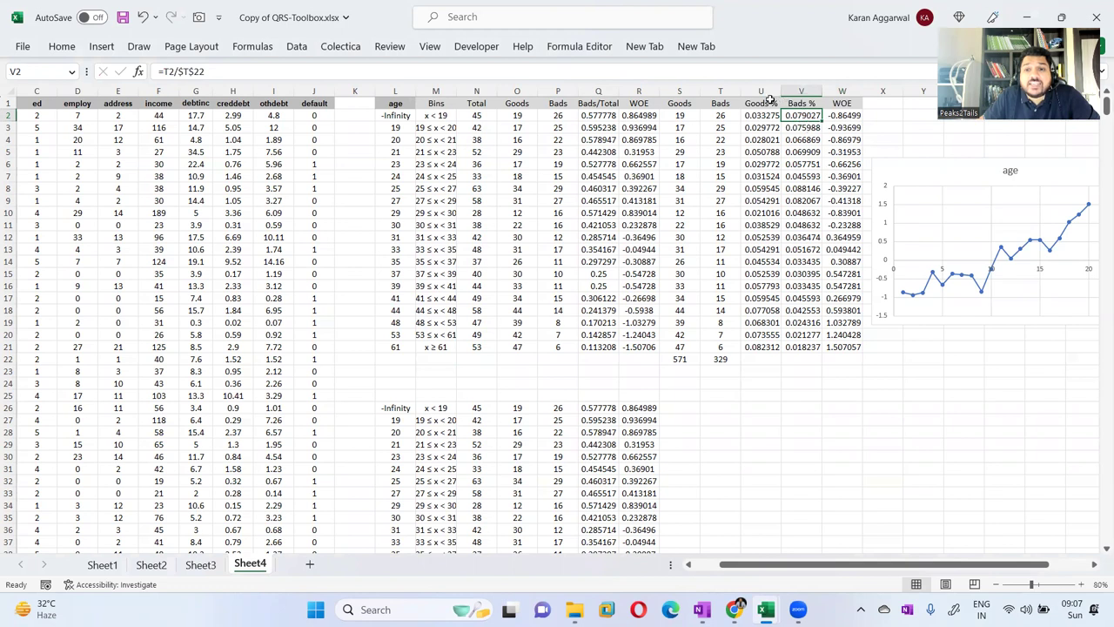
pyautogui.click(763, 115)
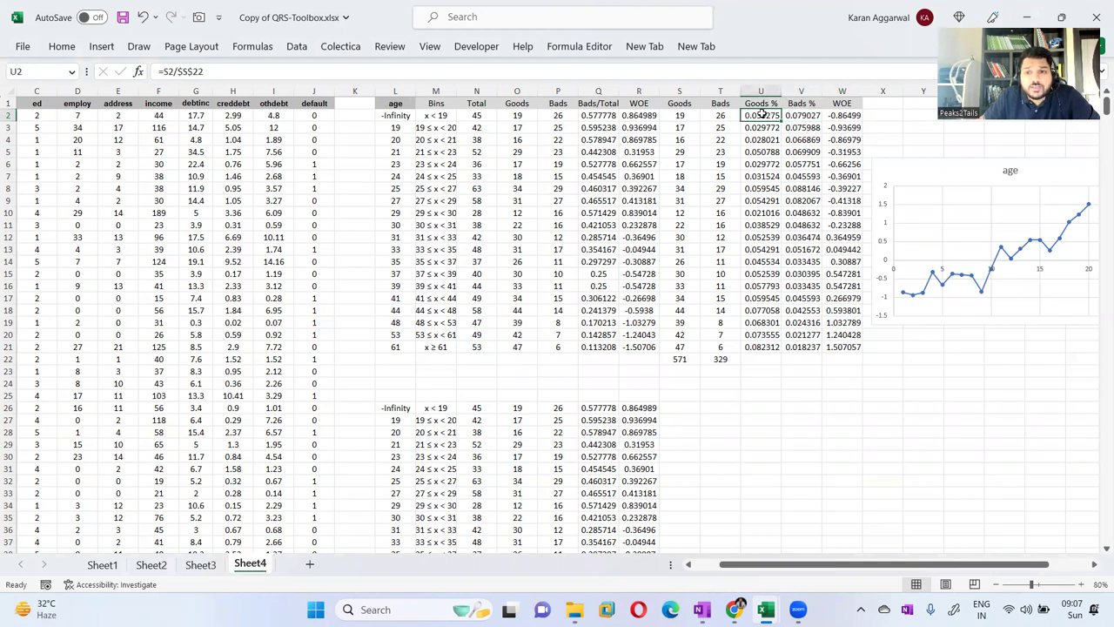
pyautogui.click(841, 347)
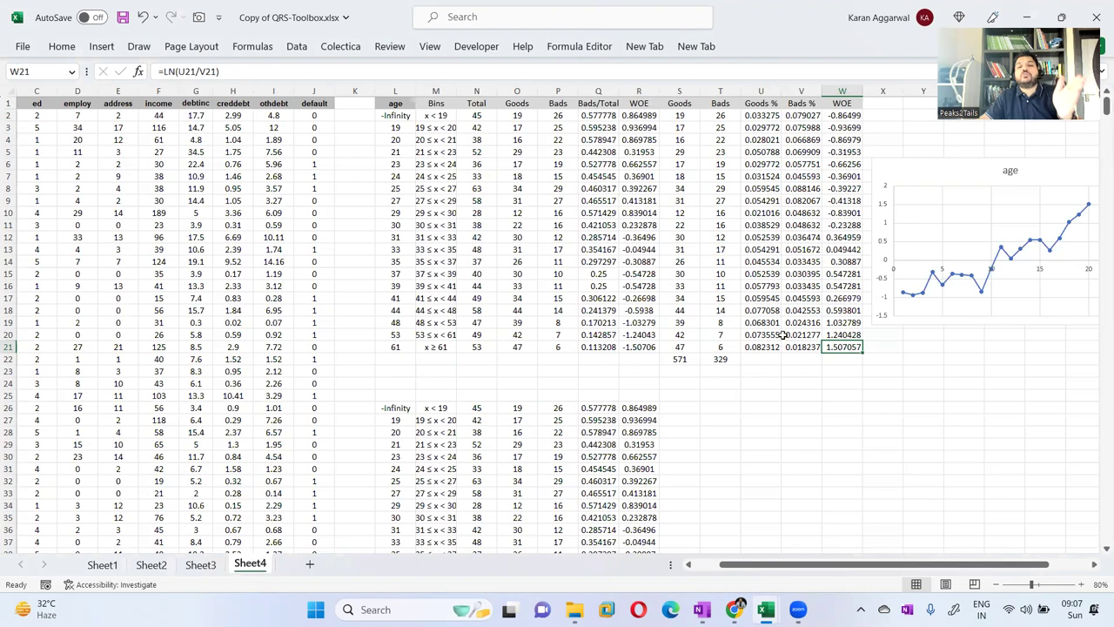
# - Check the WOE sign notes in OneNote and examine the 19 ≤ x < 20 age bin's row and WOE formula in W3 of the workbook
pyautogui.click(702, 609)
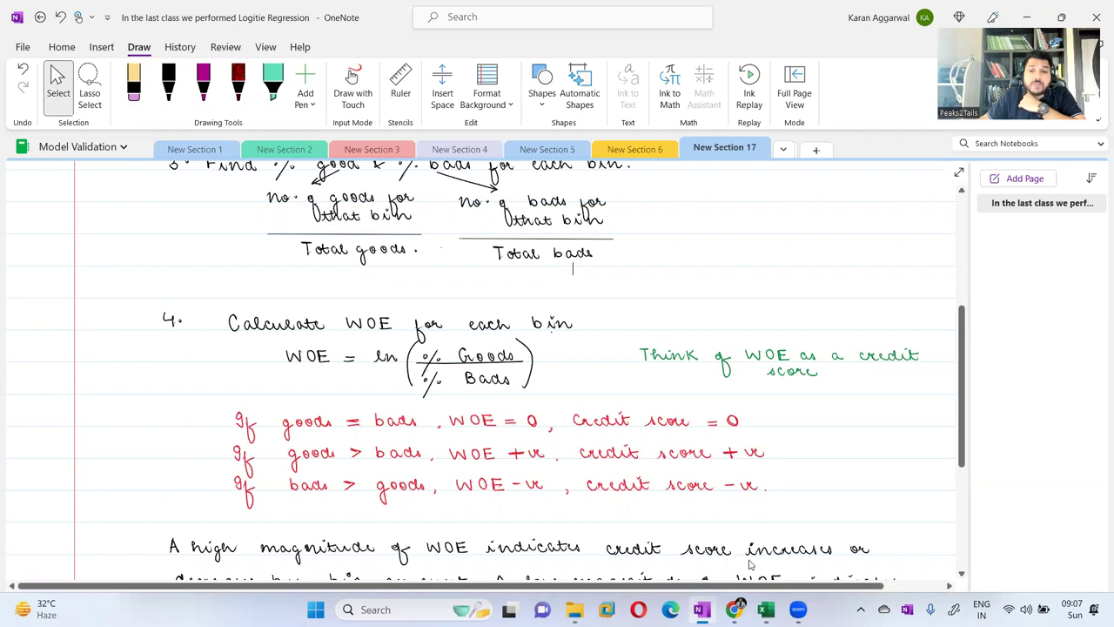
pyautogui.hotkey('alt', 'Tab')
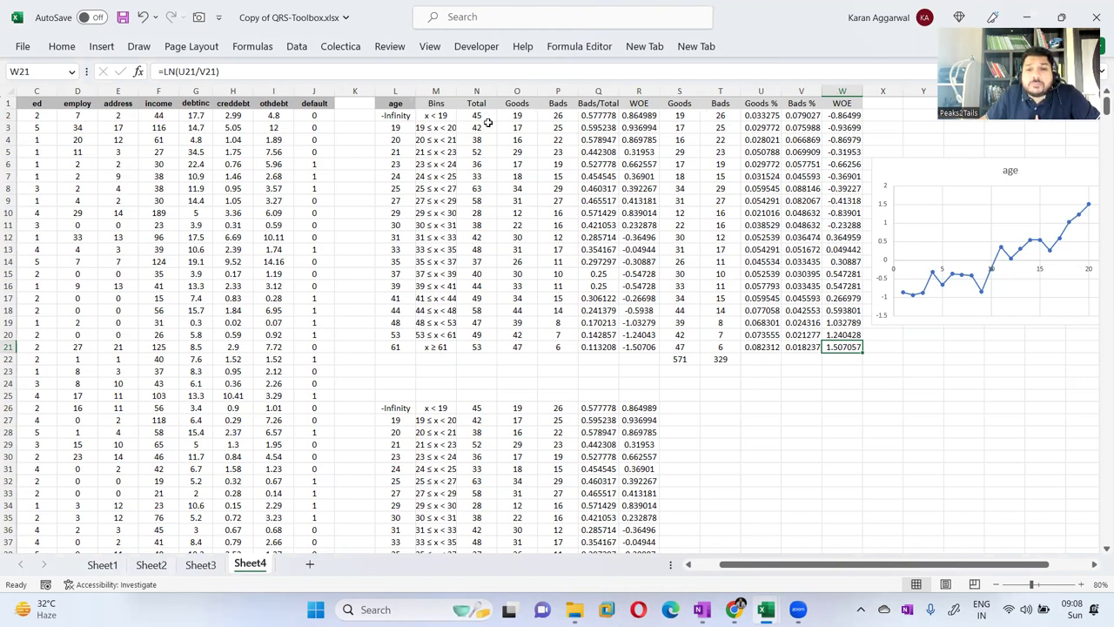
pyautogui.moveTo(453, 129); pyautogui.dragTo(794, 133)
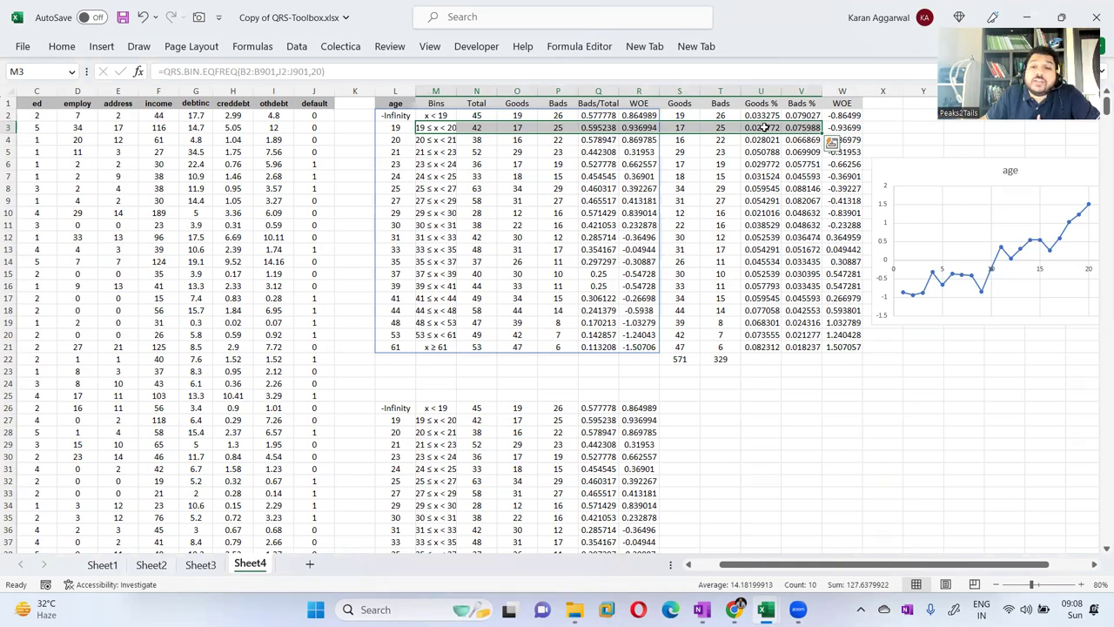
pyautogui.click(839, 127)
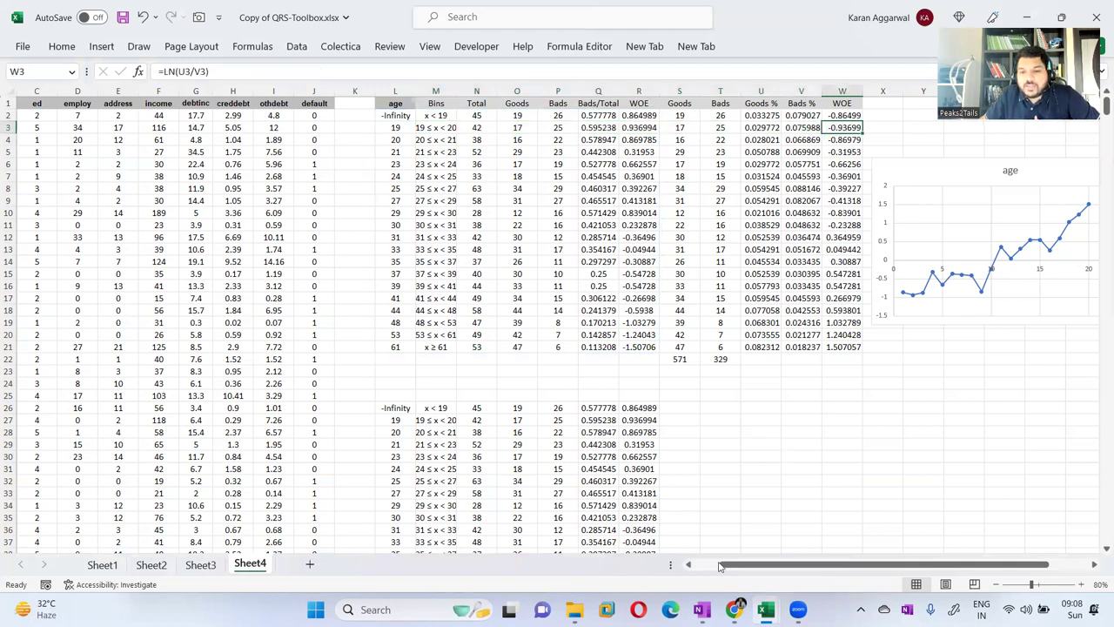
# - Read the OneNote paragraph on high and low WOE magnitude and compare it with the age bin's WOE in W6 of the workbook
pyautogui.hotkey('alt', 'Tab')
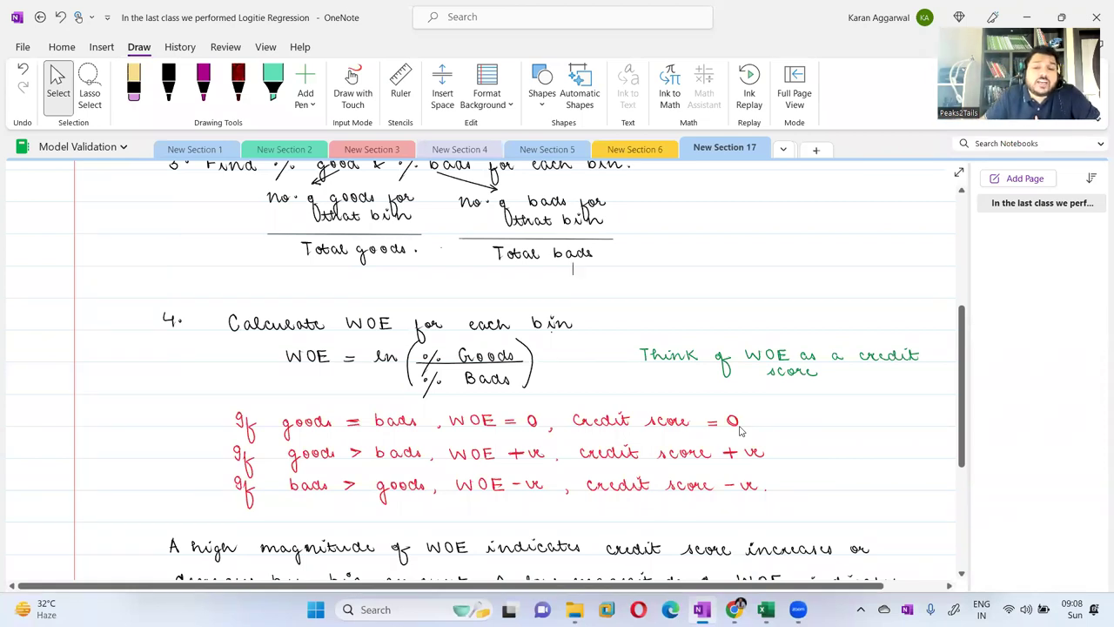
pyautogui.scroll(-3, 738, 424)
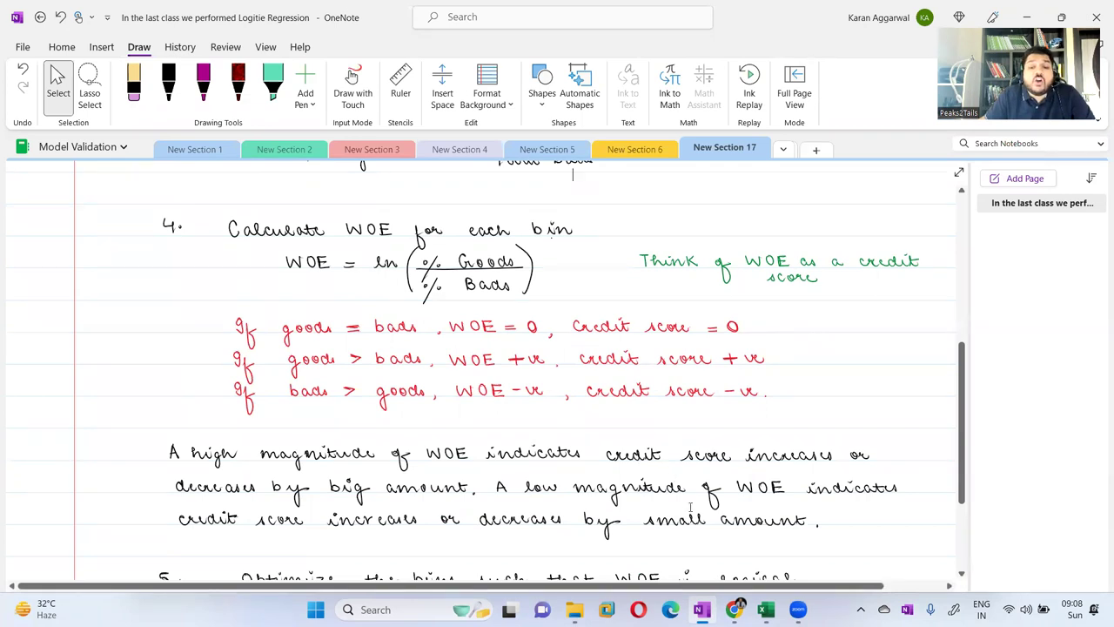
pyautogui.click(766, 609)
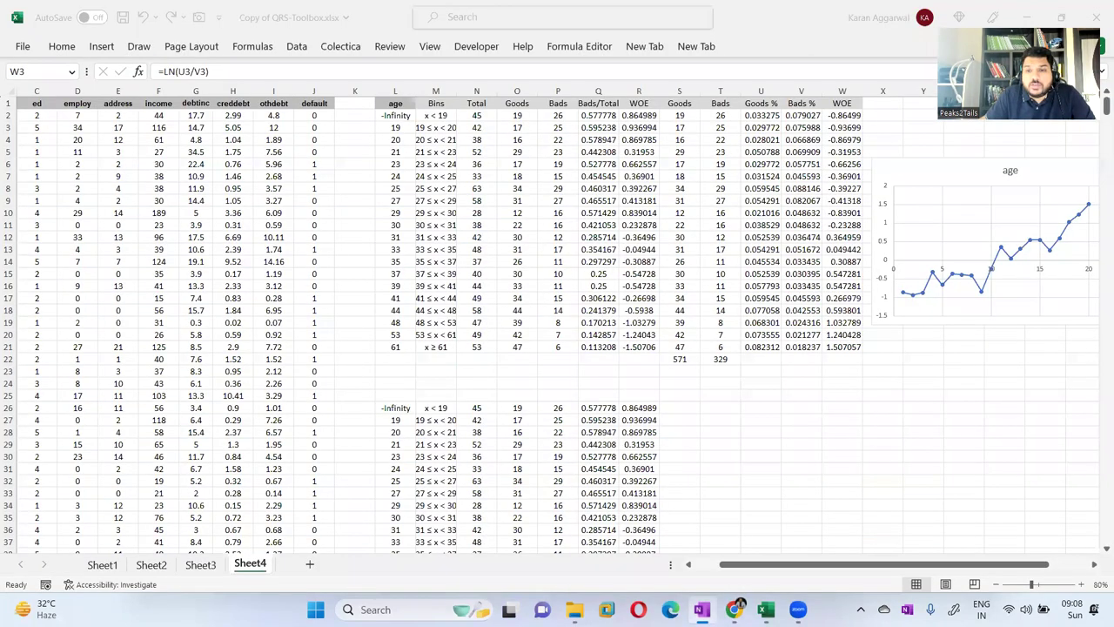
pyautogui.click(833, 164)
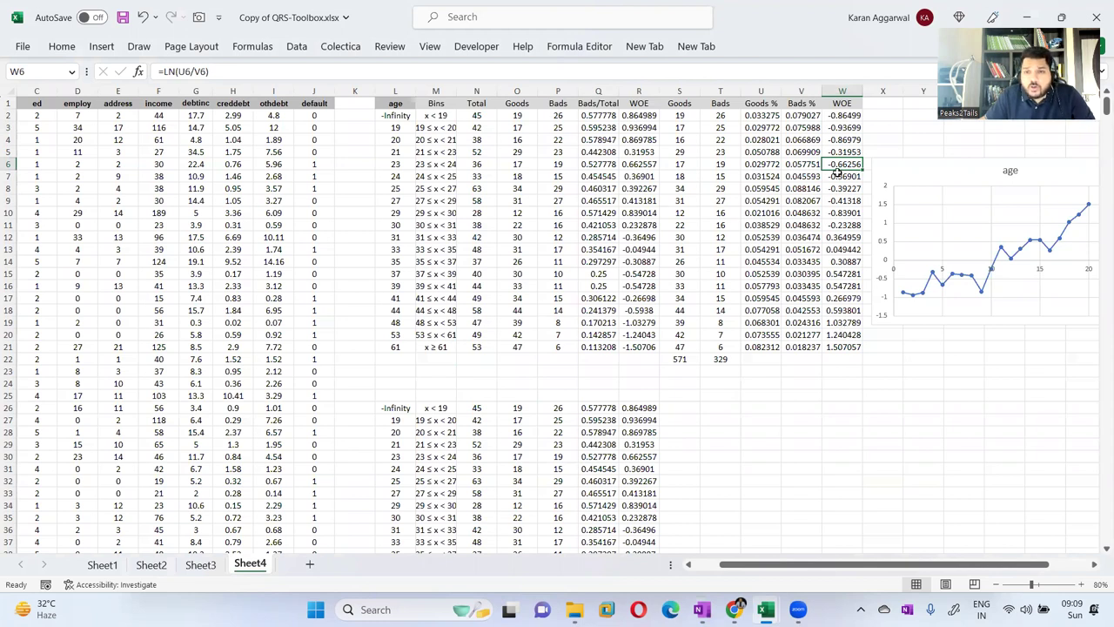
pyautogui.click(701, 609)
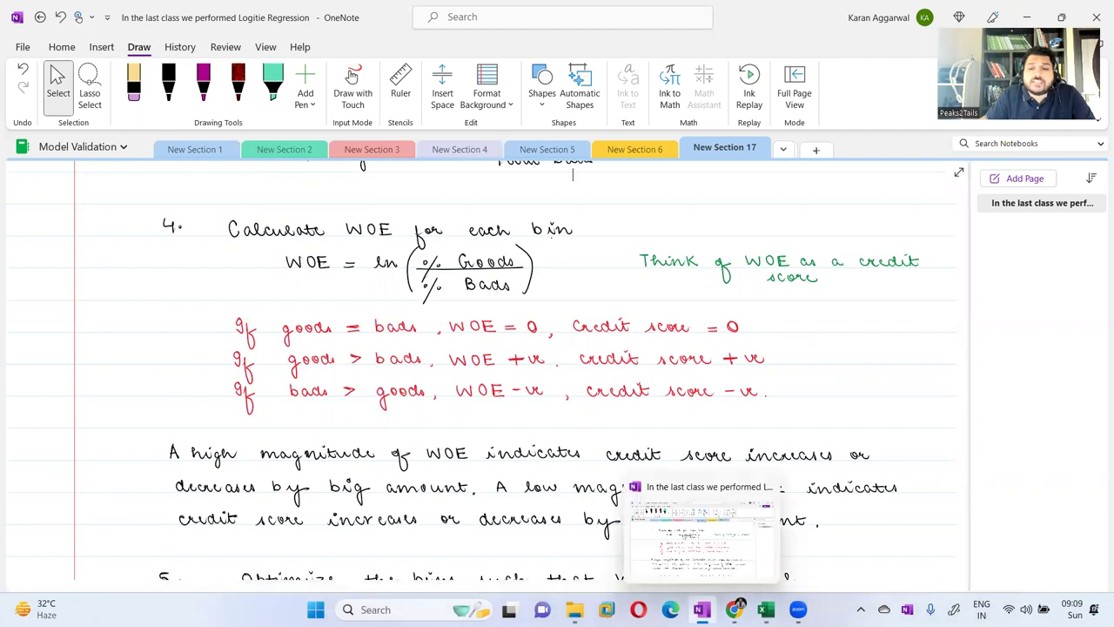
pyautogui.click(766, 609)
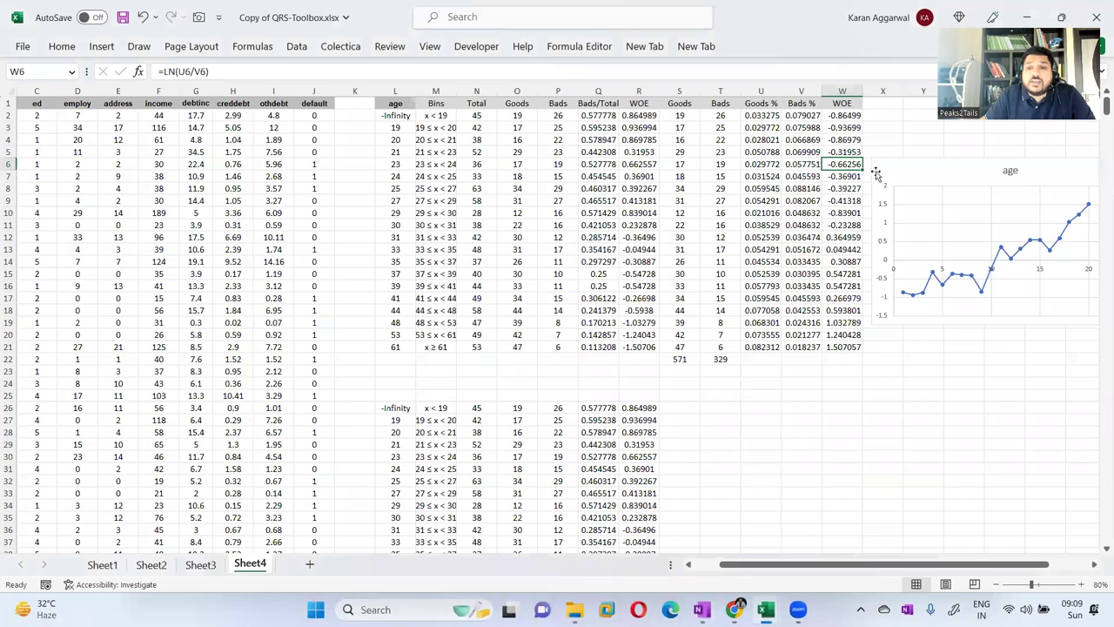
# - Examine the WOE values in W2:W21, the bin totals in N2:N21 and the Goods formula in S3
pyautogui.moveTo(843, 115); pyautogui.dragTo(842, 166)
pyautogui.moveTo(842, 266); pyautogui.dragTo(852, 346)
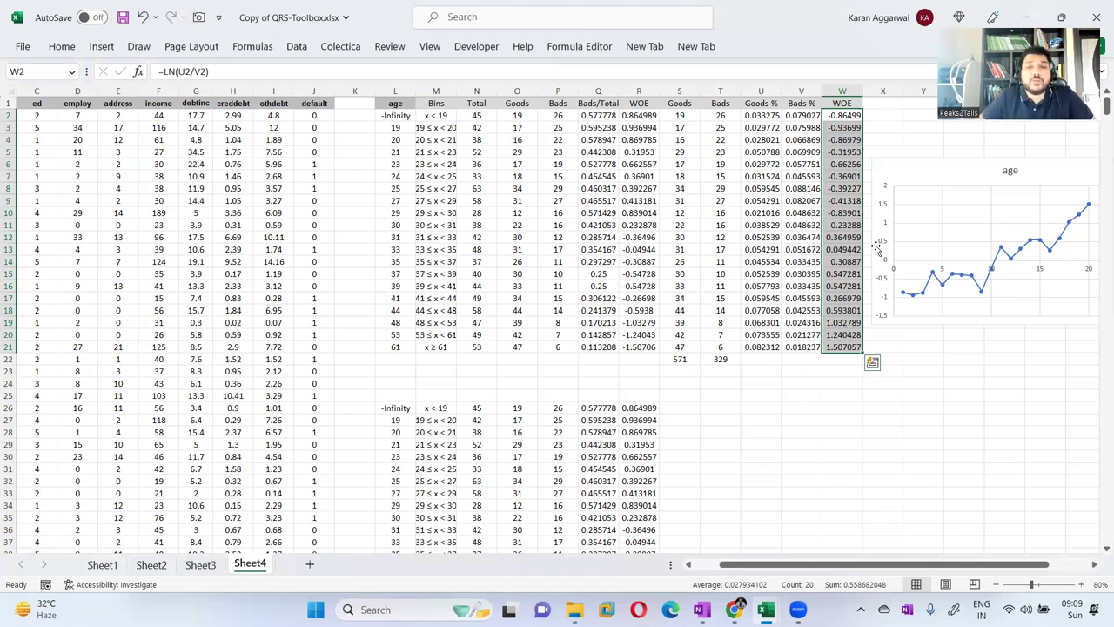
pyautogui.moveTo(478, 115); pyautogui.dragTo(477, 347)
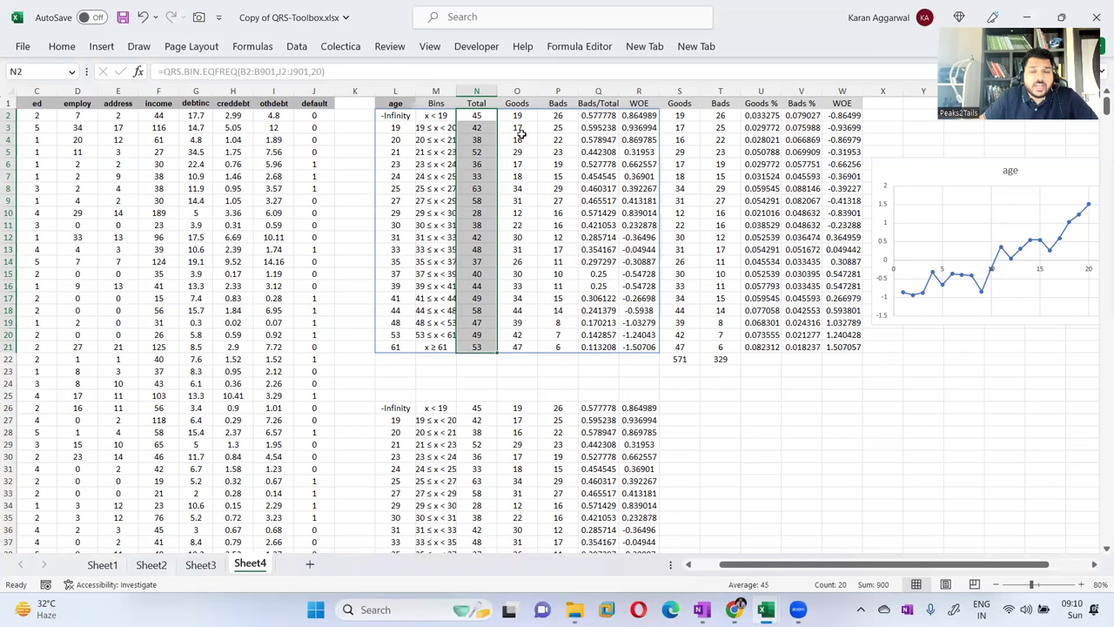
pyautogui.click(679, 128)
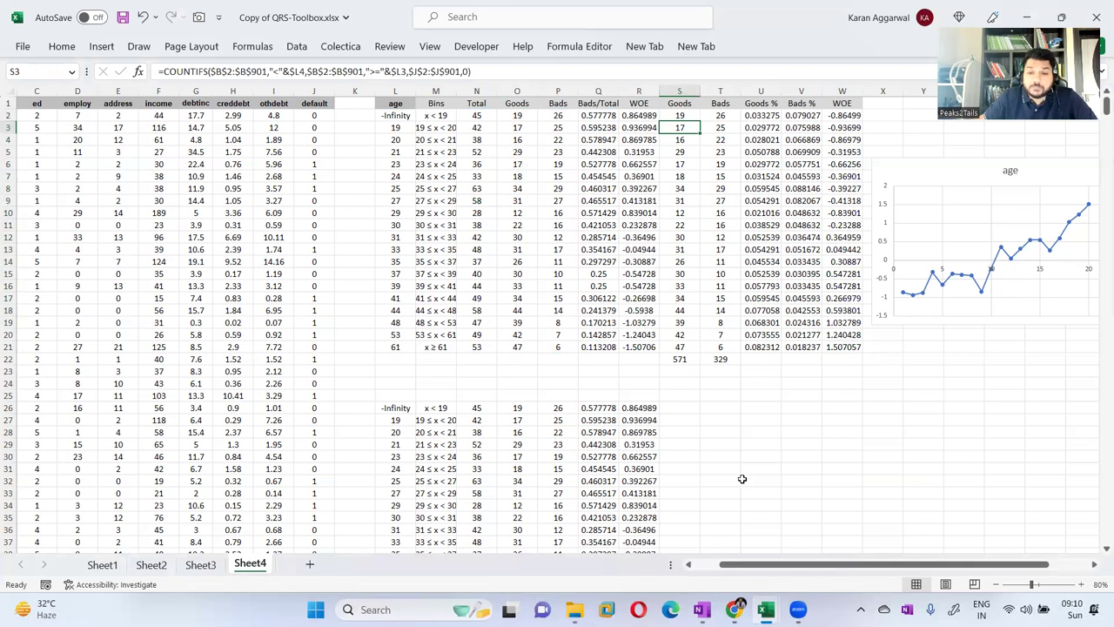
# - Review discretisation steps 1 to 4 in OneNote and return to the Excel workbook to examine the WOE formula in W2
pyautogui.click(702, 609)
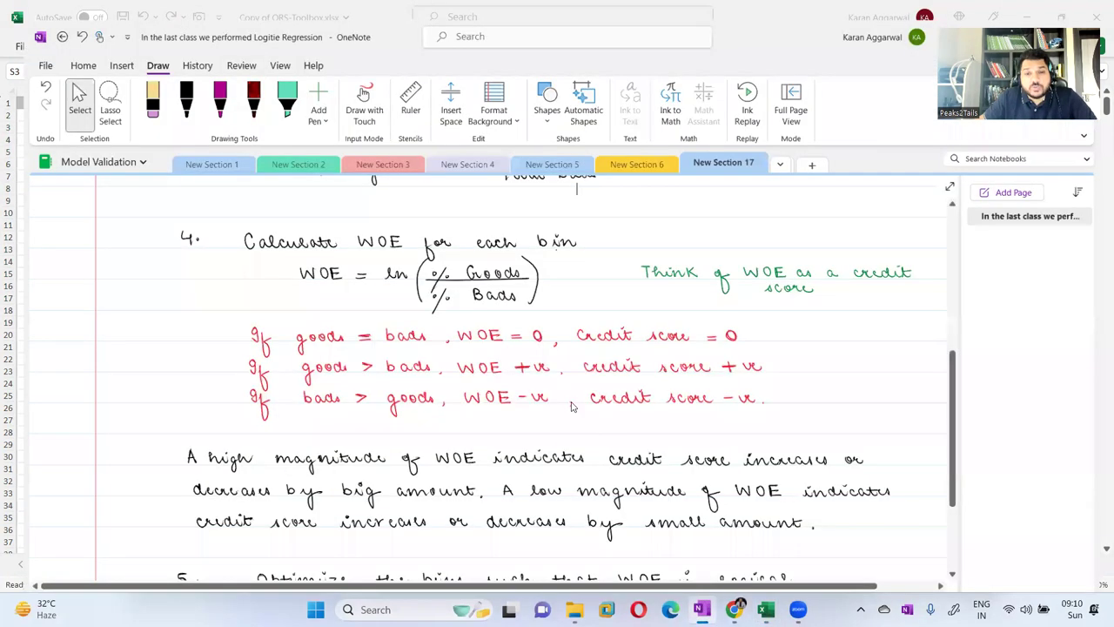
pyautogui.scroll(3, 522, 358)
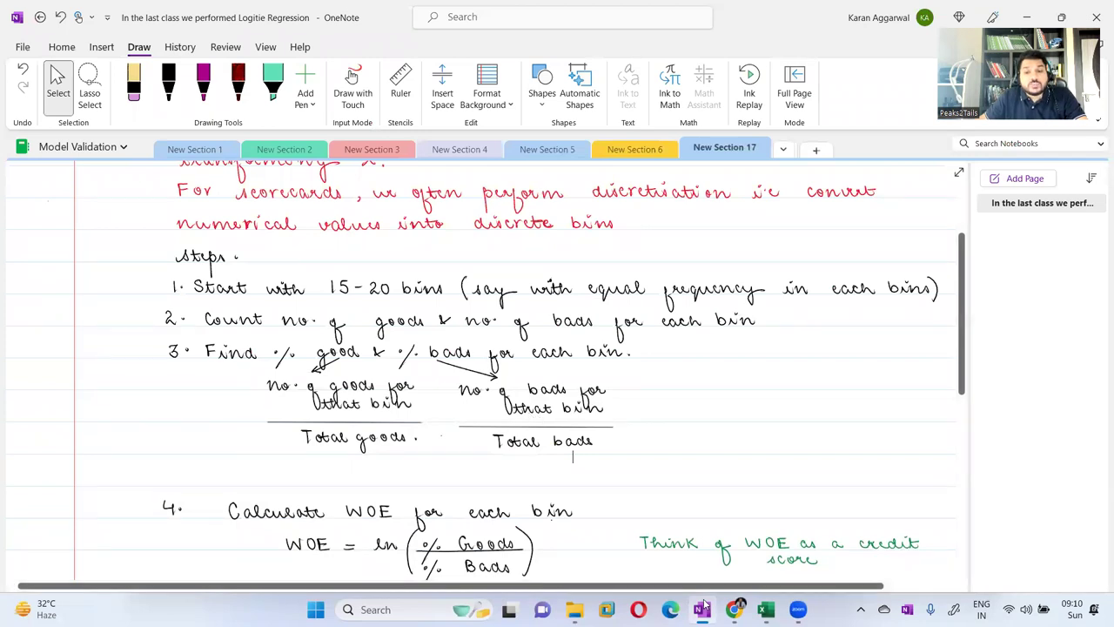
pyautogui.hotkey('alt', 'Tab')
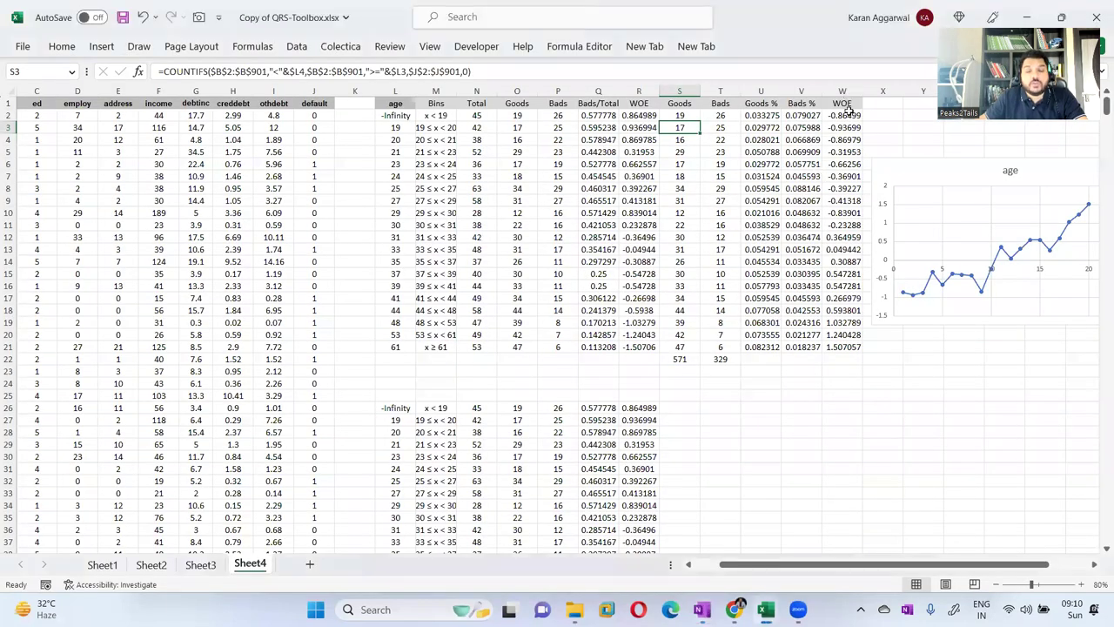
pyautogui.click(843, 115)
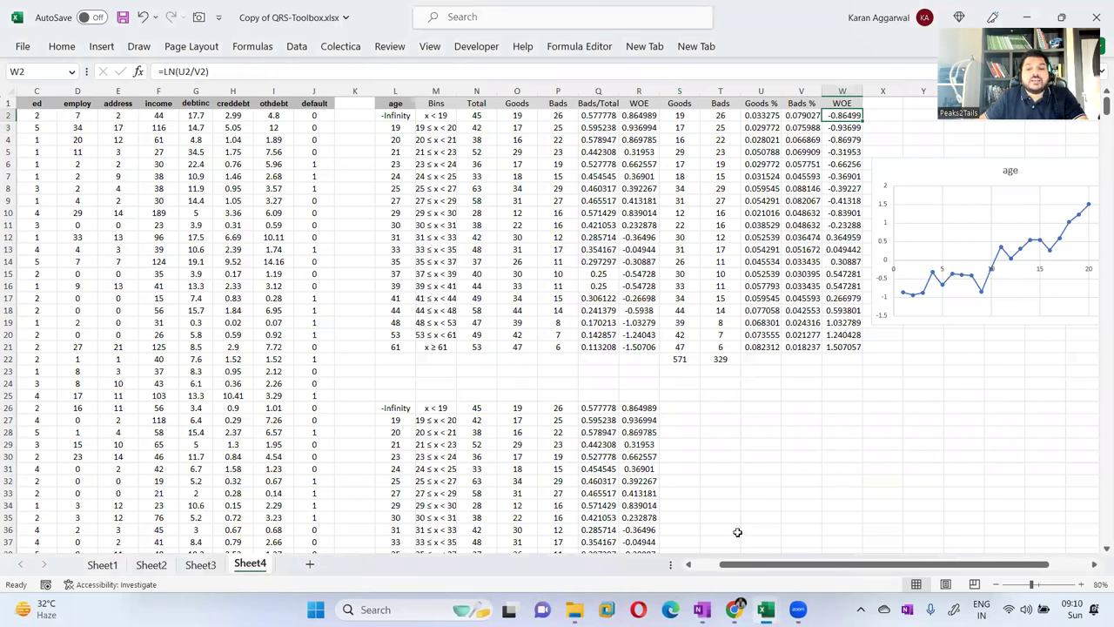
# - Switch to OneNote and reread the notes from the goods and bads percentages through step 7, logistic regression with WOEs
pyautogui.click(702, 609)
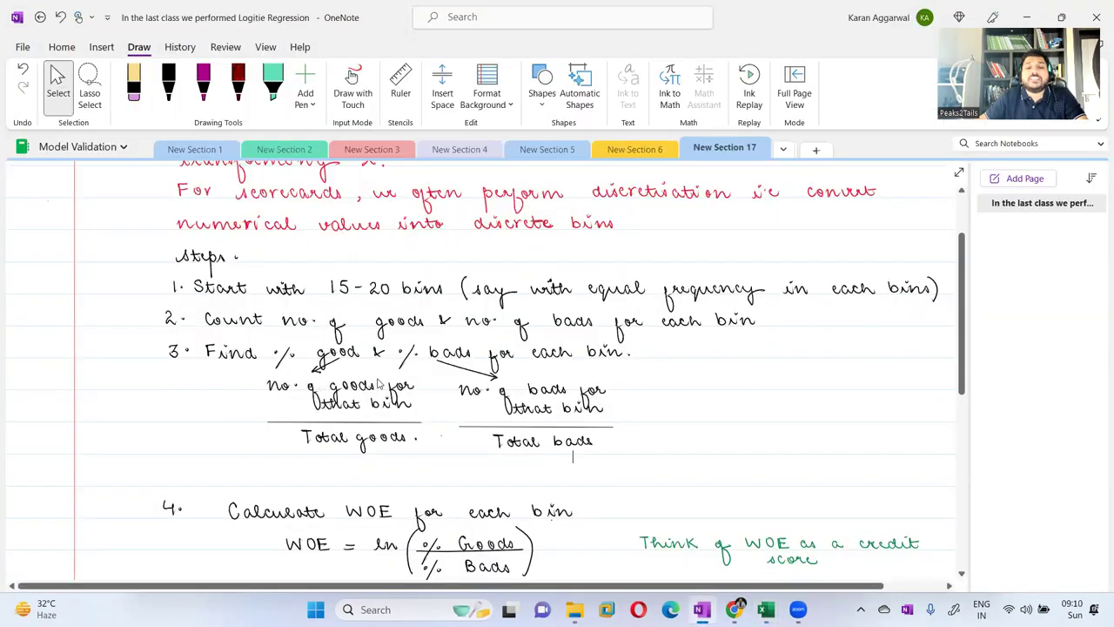
pyautogui.scroll(-1, 379, 387)
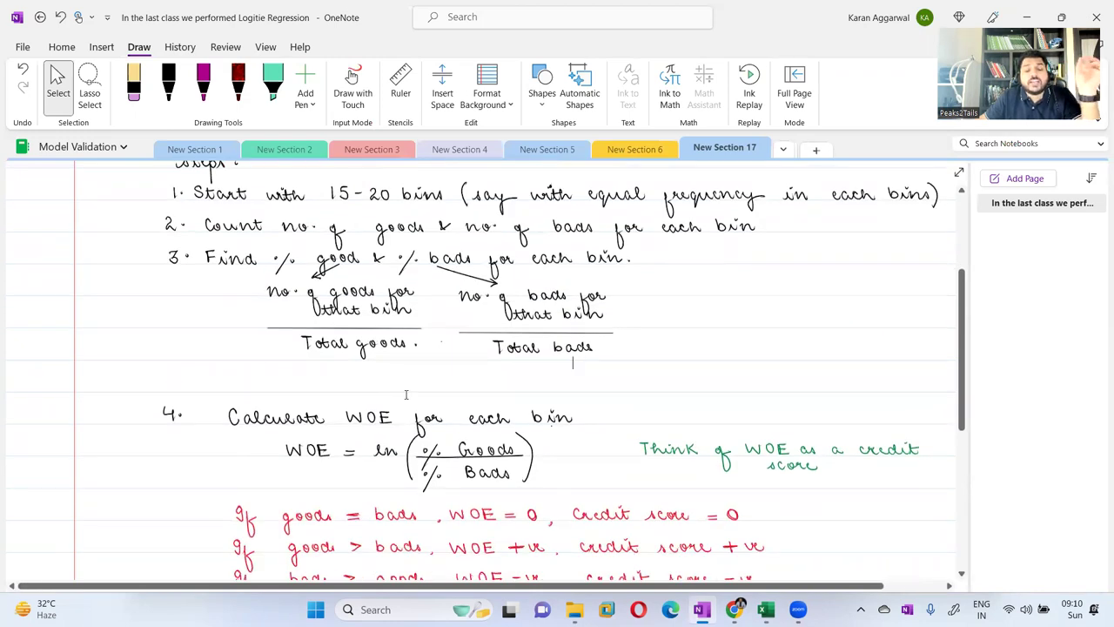
pyautogui.scroll(-1, 405, 394)
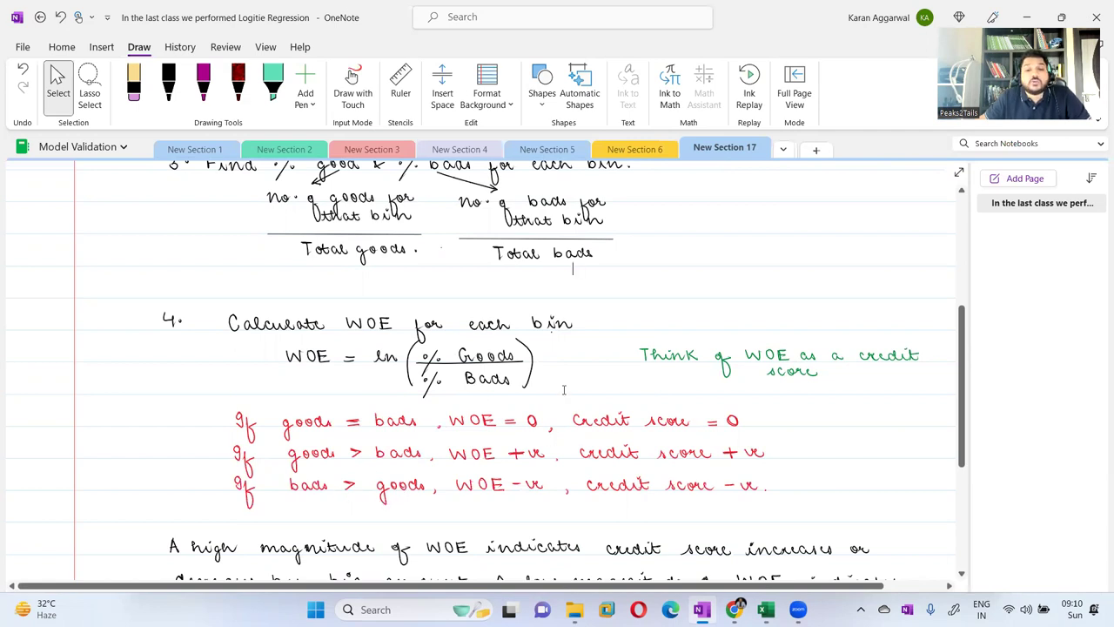
pyautogui.scroll(-3, 564, 387)
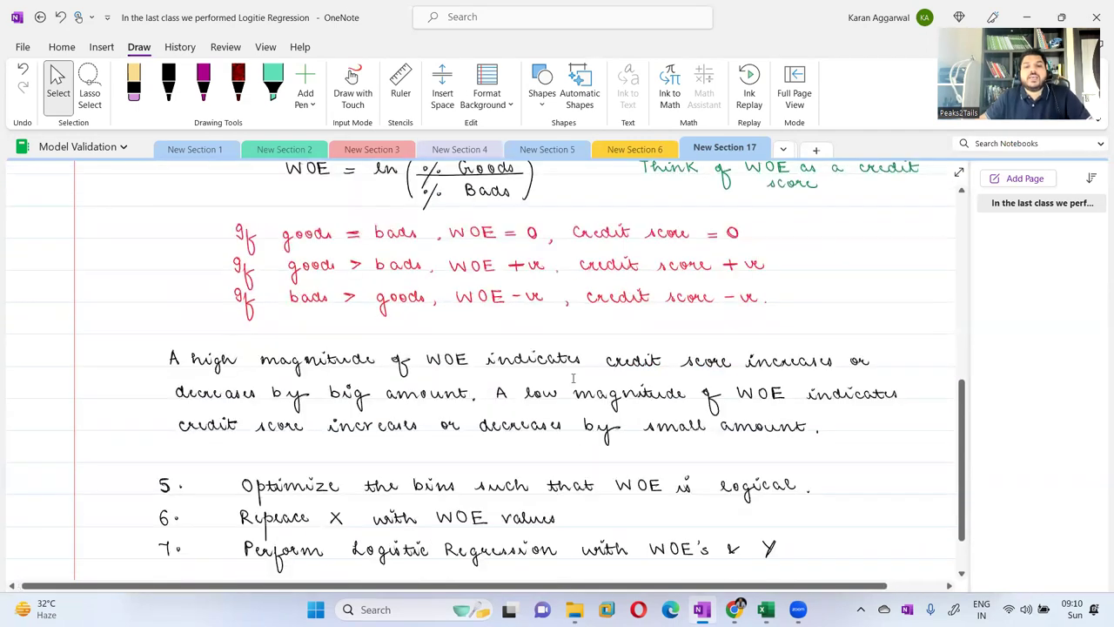
# - Return to Copy of QRS-Toolbox.xlsx and inspect the EQFREQ part of the age binning formula in L2, leaving the formula as it is
pyautogui.click(765, 609)
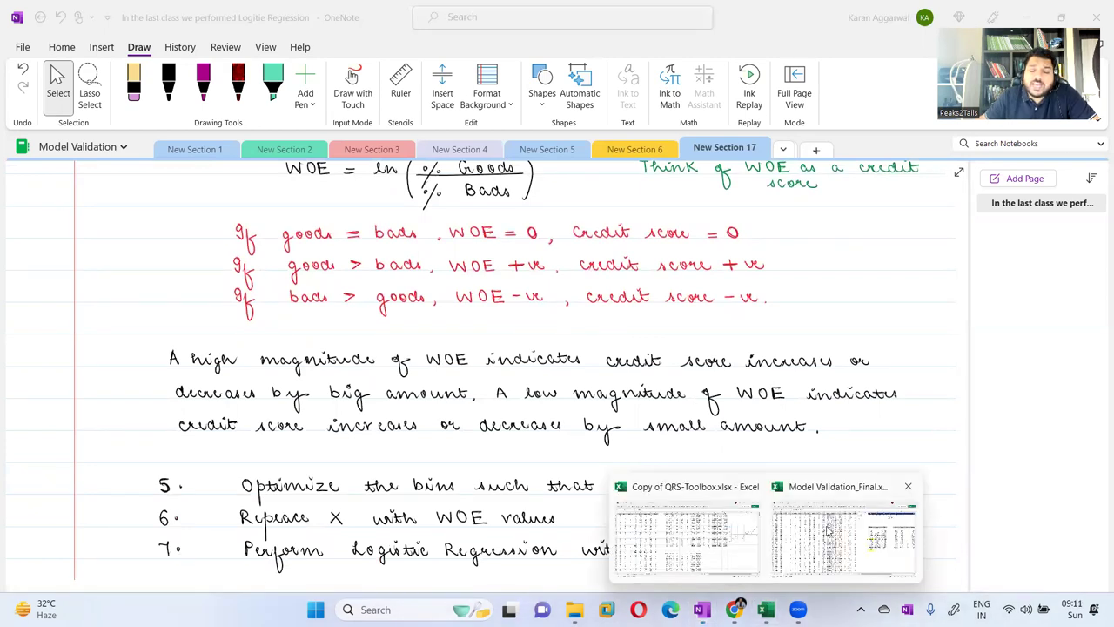
pyautogui.click(711, 512)
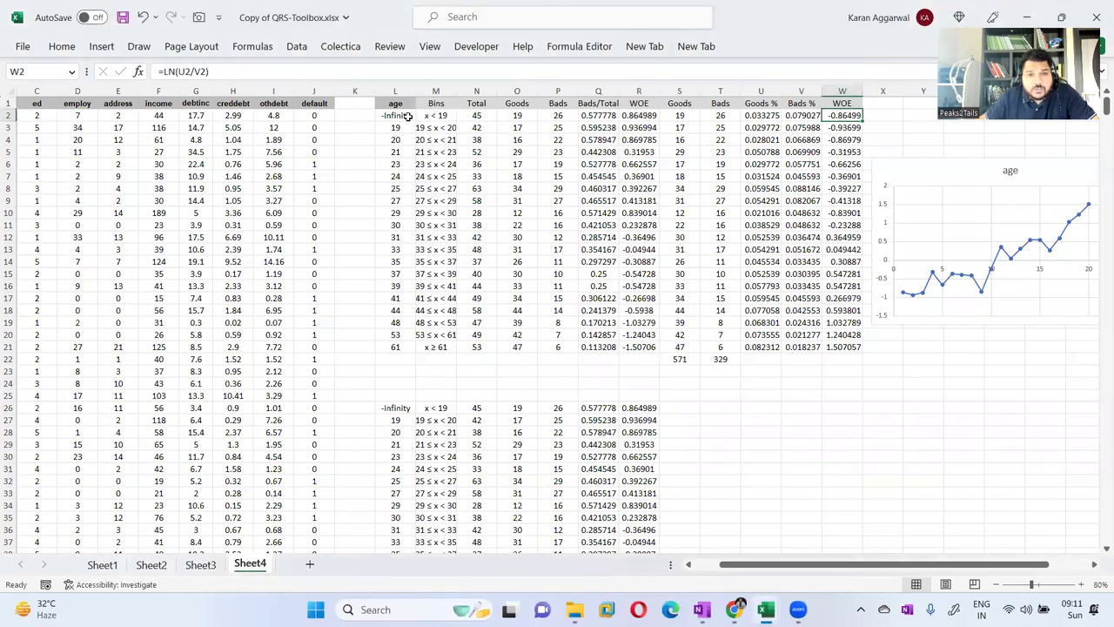
pyautogui.click(409, 116)
pyautogui.moveTo(204, 71); pyautogui.dragTo(237, 71)
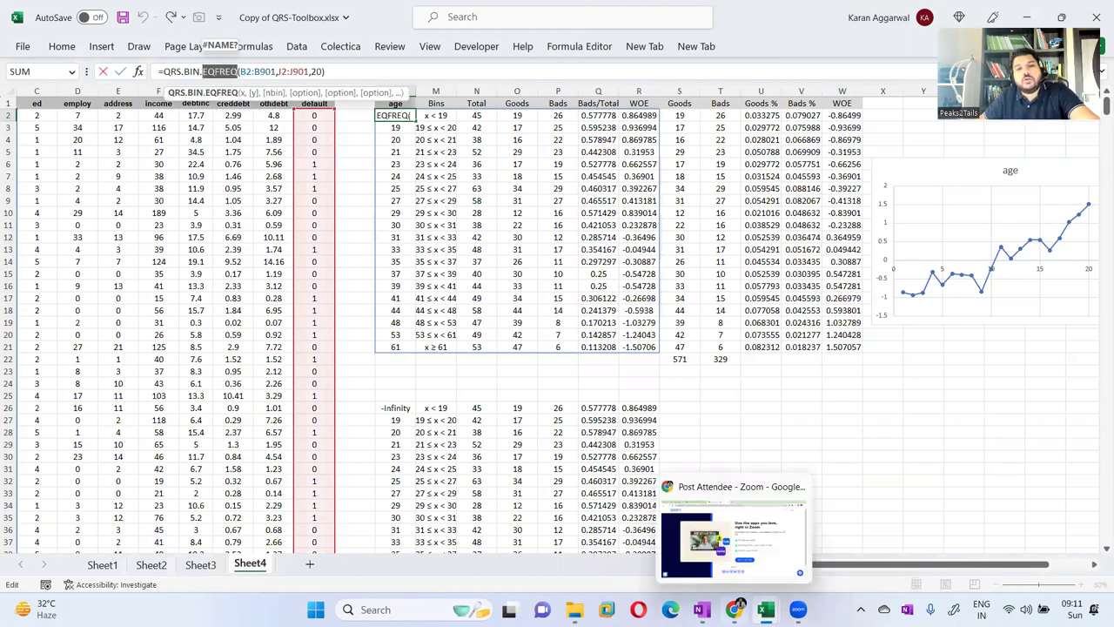
pyautogui.press('Escape')
# - Read steps 5 to 7 at the end of the OneNote page and return to the Excel workbook
pyautogui.moveTo(701, 610)
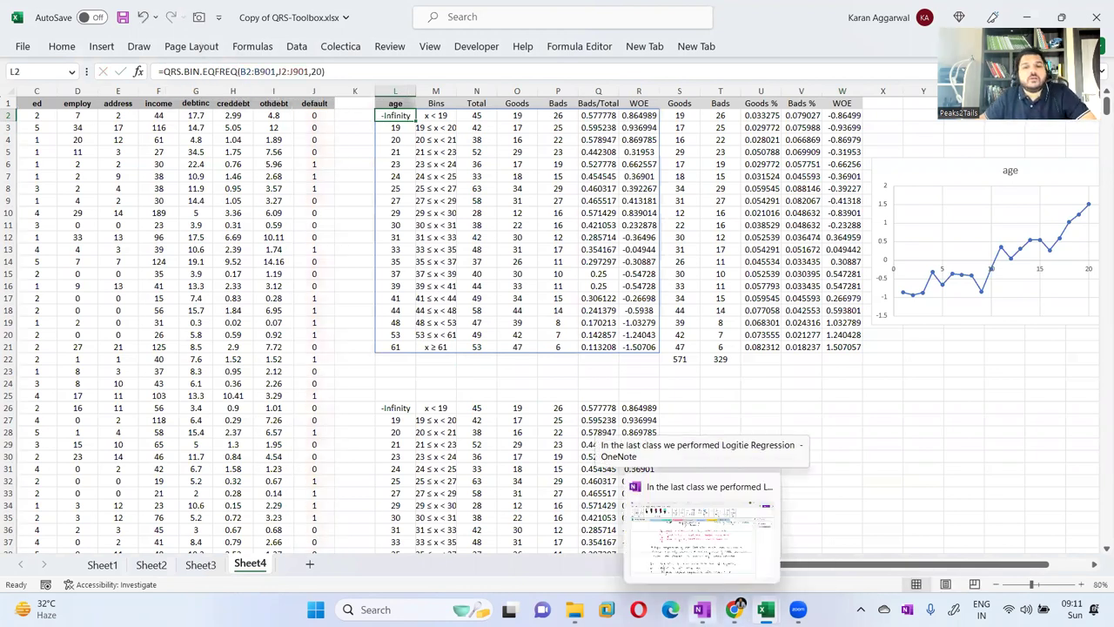
pyautogui.click(701, 527)
pyautogui.scroll(-3, 248, 402)
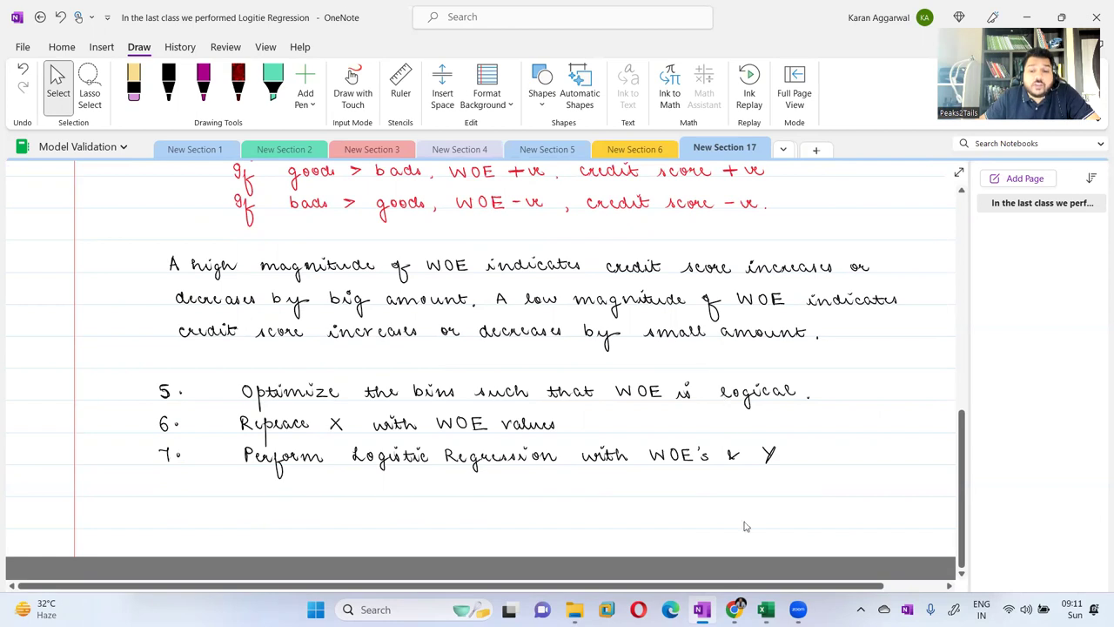
pyautogui.hotkey('alt', 'Tab')
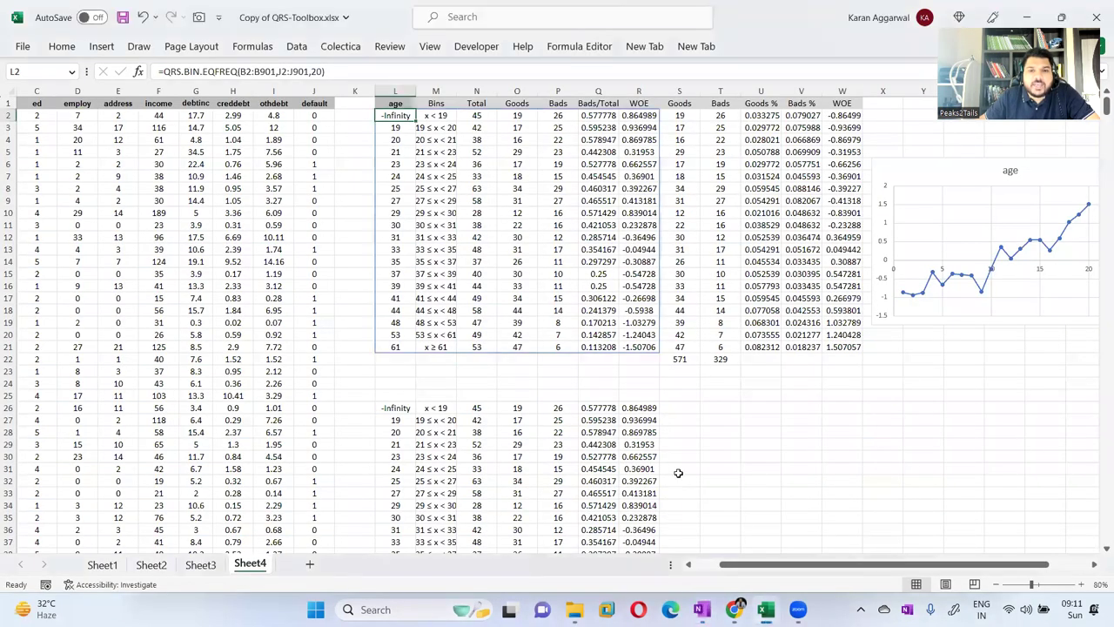
# - Highlight the WOE values in W2:W21 and move the age chart sideways over columns U to W so the whole plot can be read
pyautogui.moveTo(835, 115); pyautogui.dragTo(849, 347)
pyautogui.click(899, 189)
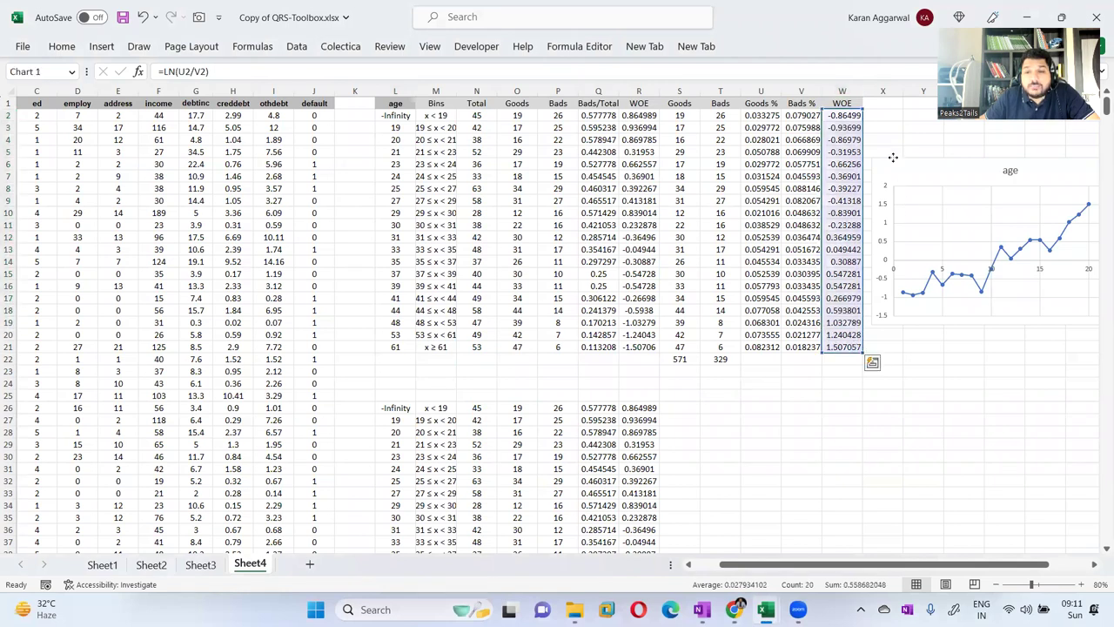
pyautogui.moveTo(899, 189); pyautogui.dragTo(795, 178)
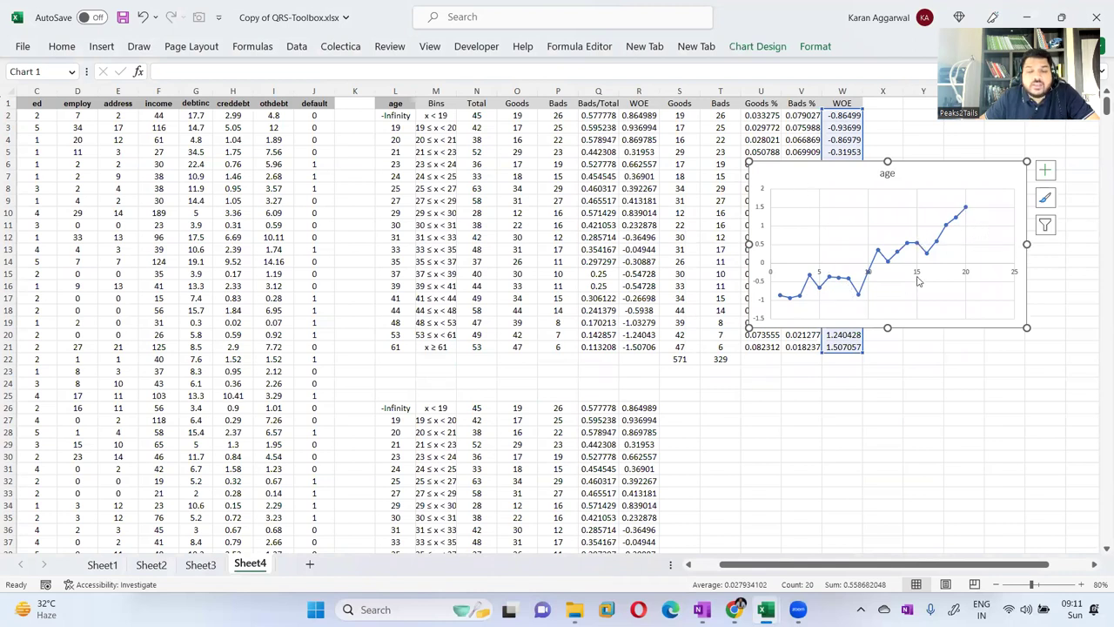
# - Compare the age WOE chart with the OneNote step on optimising the bins so that WOE is logical
pyautogui.click(702, 609)
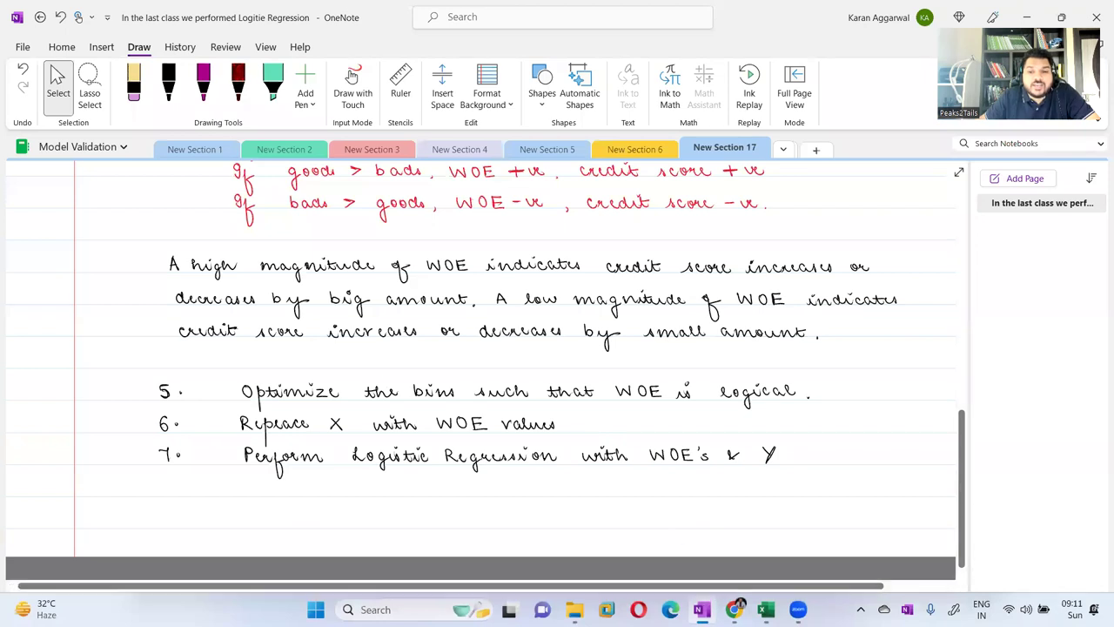
pyautogui.hotkey('alt', 'Tab')
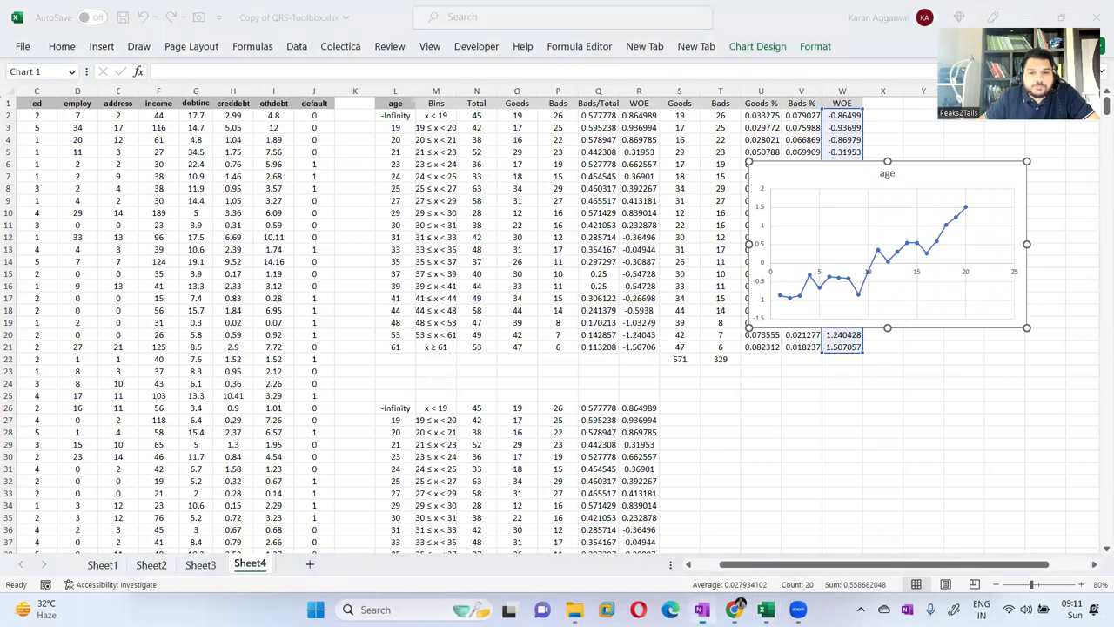
pyautogui.moveTo(700, 610)
pyautogui.click(671, 564)
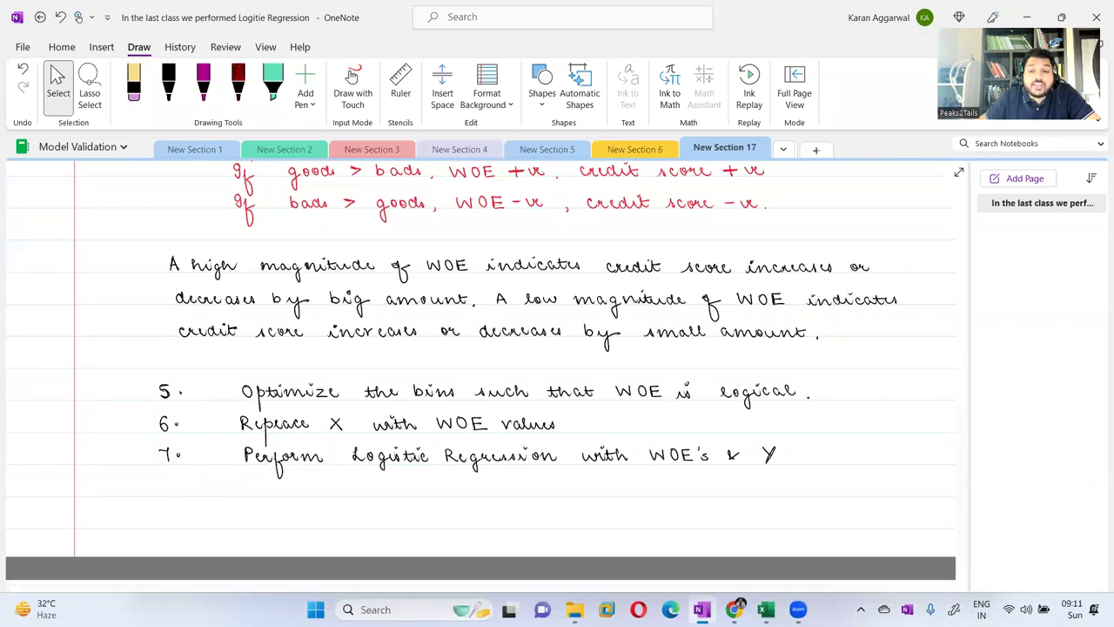
pyautogui.click(701, 609)
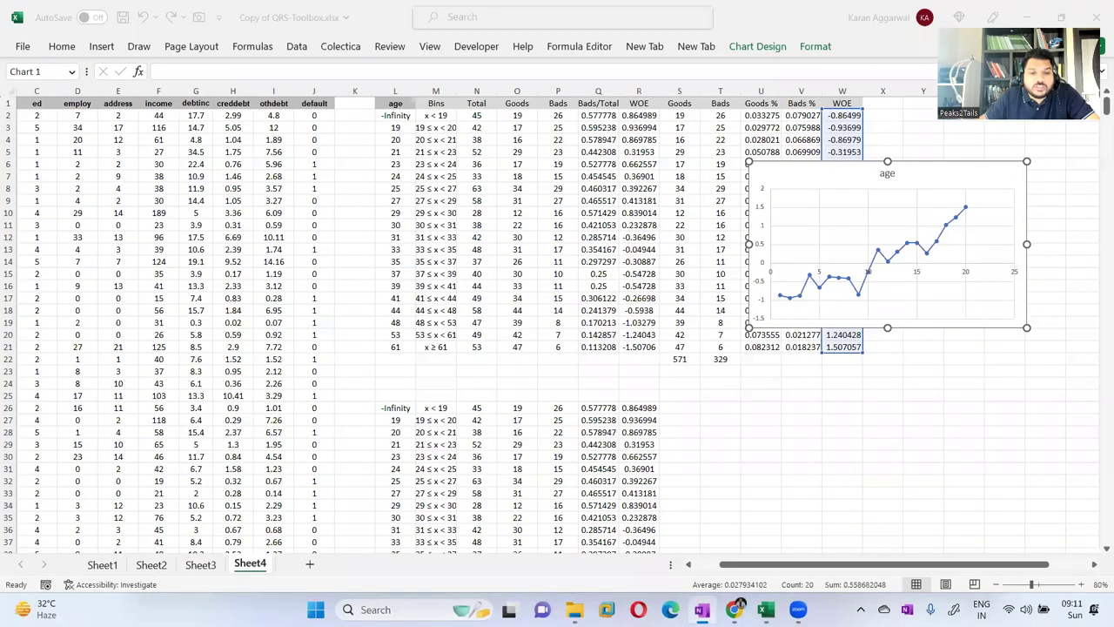
# - Open Sheet2 of the workbook and examine the QRS.BIN.MONO formula for age in L3
pyautogui.click(166, 566)
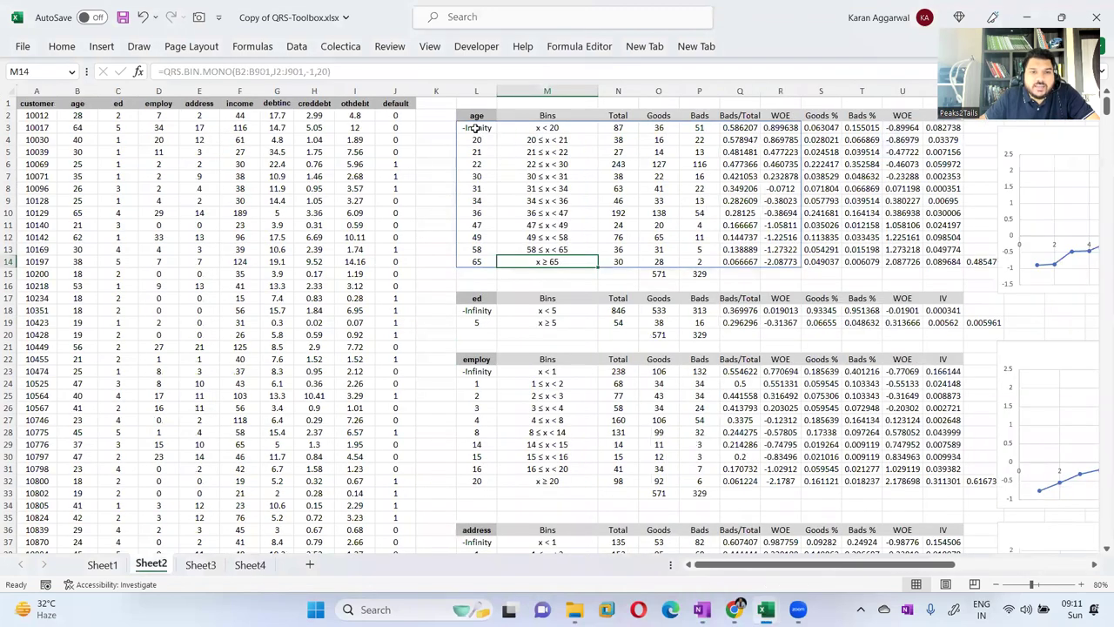
pyautogui.click(477, 129)
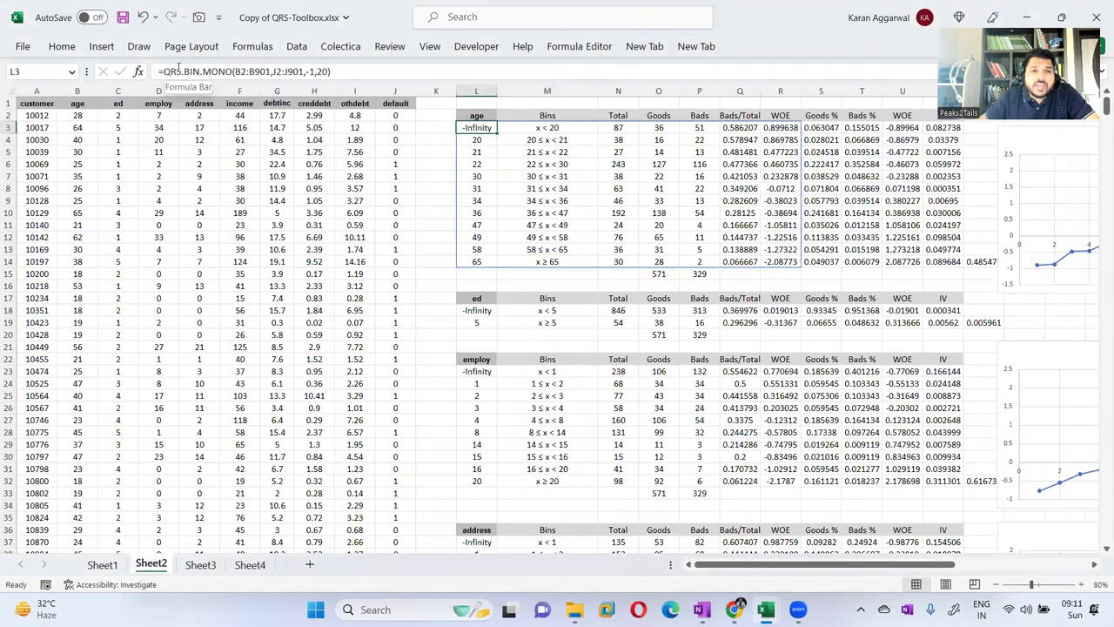
# - Review the MONO part of the age formula in L3, and move the age chart beside its table, clear of the WOE and IV columns
pyautogui.moveTo(201, 72); pyautogui.dragTo(231, 71)
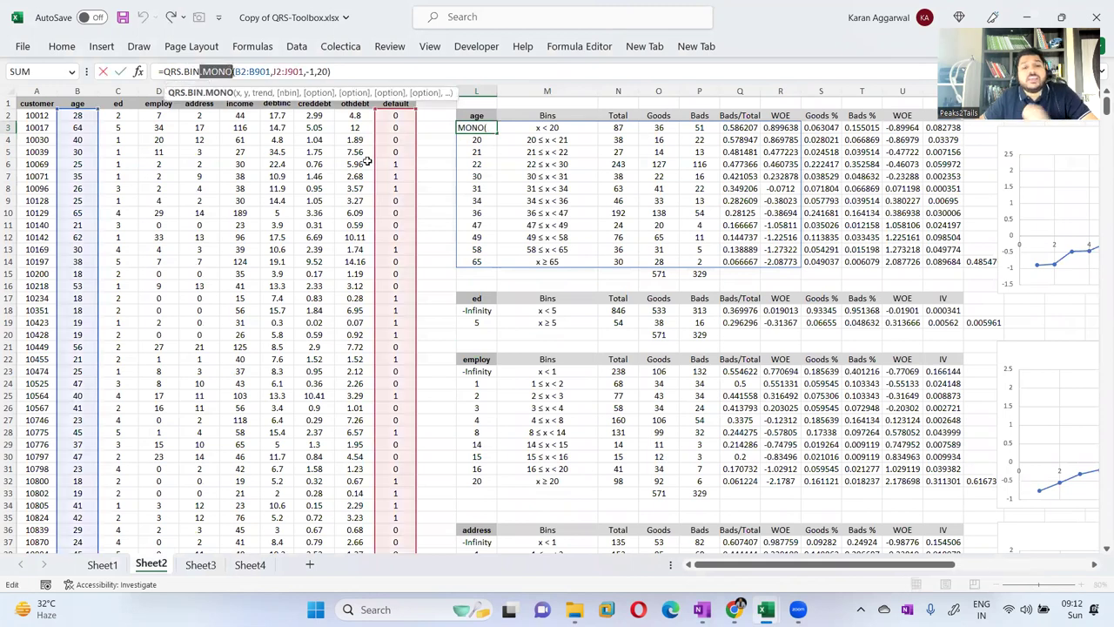
pyautogui.press('Escape')
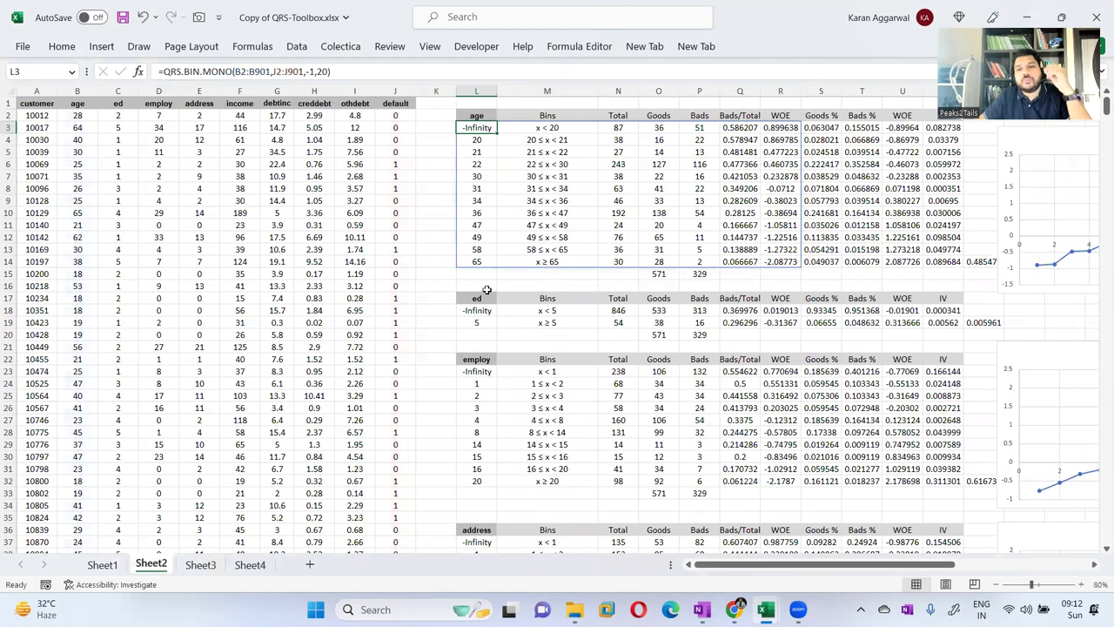
pyautogui.moveTo(771, 566); pyautogui.dragTo(910, 563)
pyautogui.moveTo(477, 141); pyautogui.dragTo(403, 144)
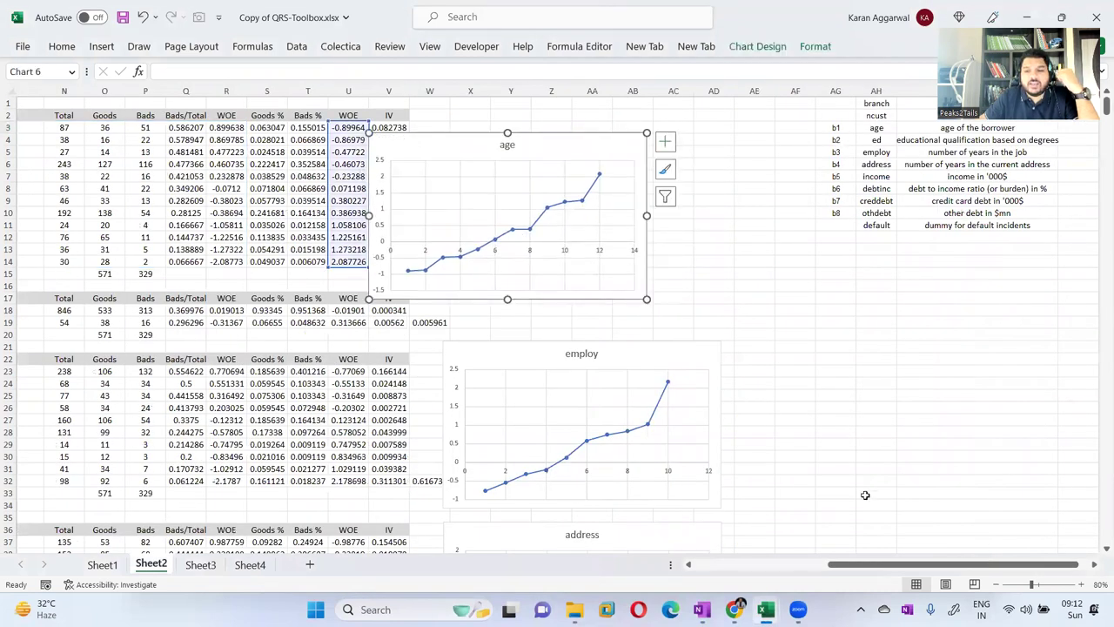
pyautogui.moveTo(882, 570); pyautogui.dragTo(817, 124)
pyautogui.moveTo(921, 566); pyautogui.dragTo(688, 510)
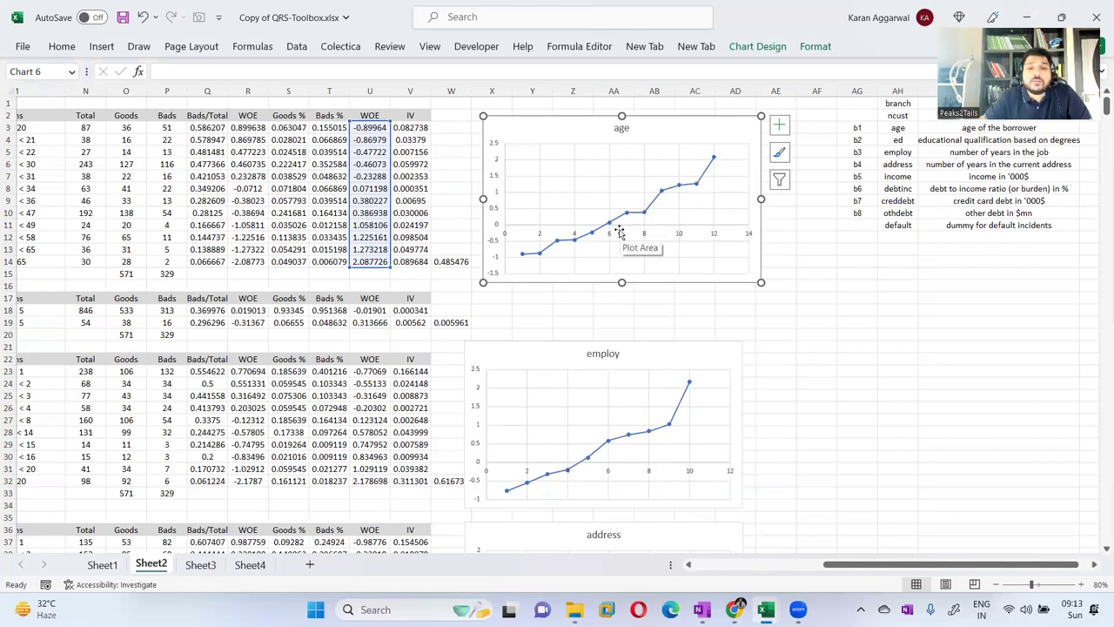
pyautogui.moveTo(525, 121)
pyautogui.mouseDown()
pyautogui.moveTo(554, 124)
pyautogui.moveTo(539, 128)
pyautogui.mouseUp()
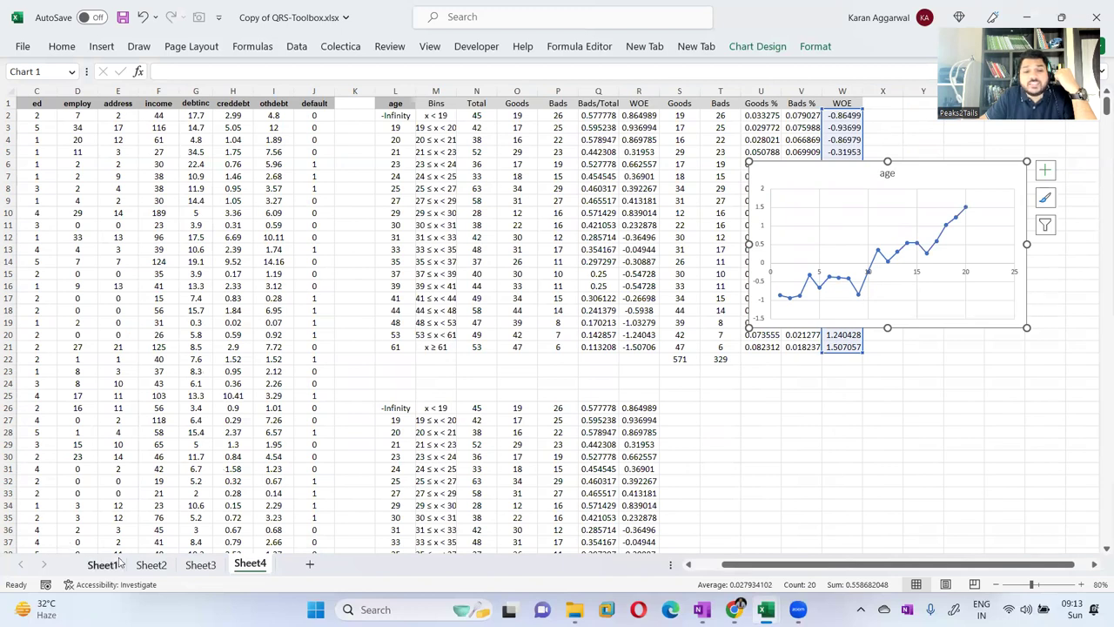
# - Compare the equal-frequency age bins, formula and WOE chart on Sheet4 with the monotonic ones on Sheet2
pyautogui.click(144, 565)
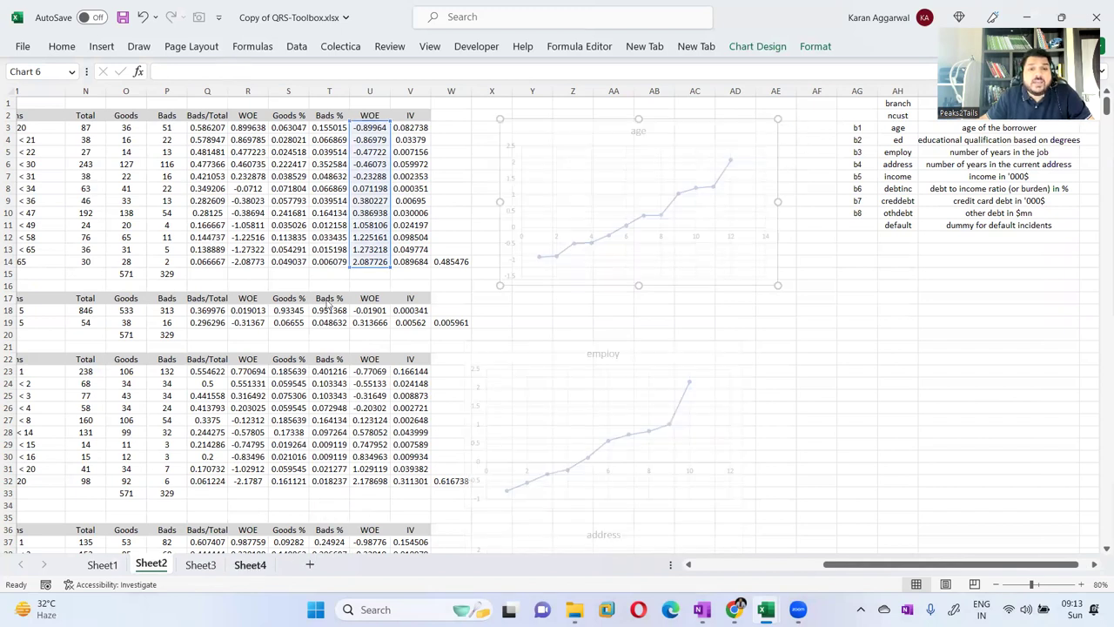
pyautogui.click(250, 566)
pyautogui.press('Escape')
pyautogui.click(150, 565)
pyautogui.moveTo(846, 567); pyautogui.dragTo(764, 572)
pyautogui.hscroll(-3, 426, 183)
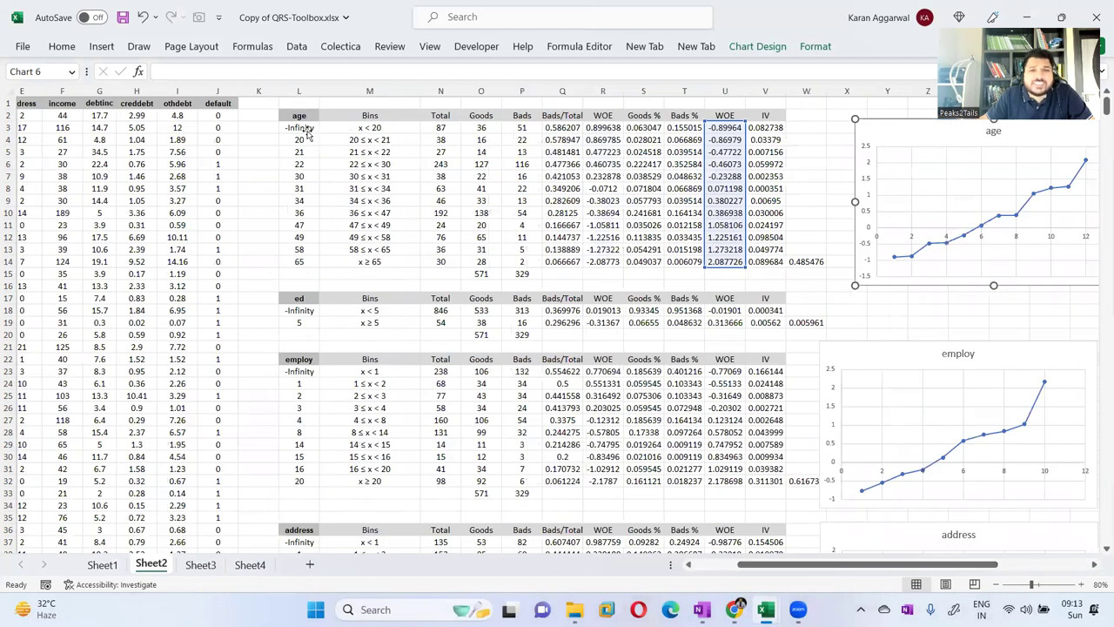
pyautogui.click(306, 130)
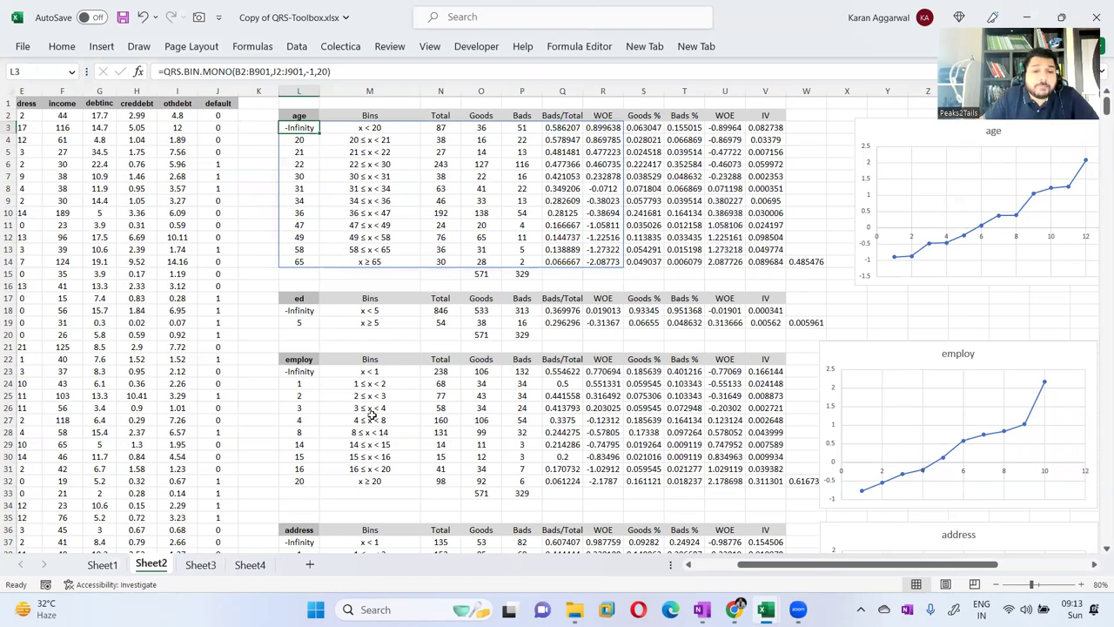
pyautogui.click(250, 564)
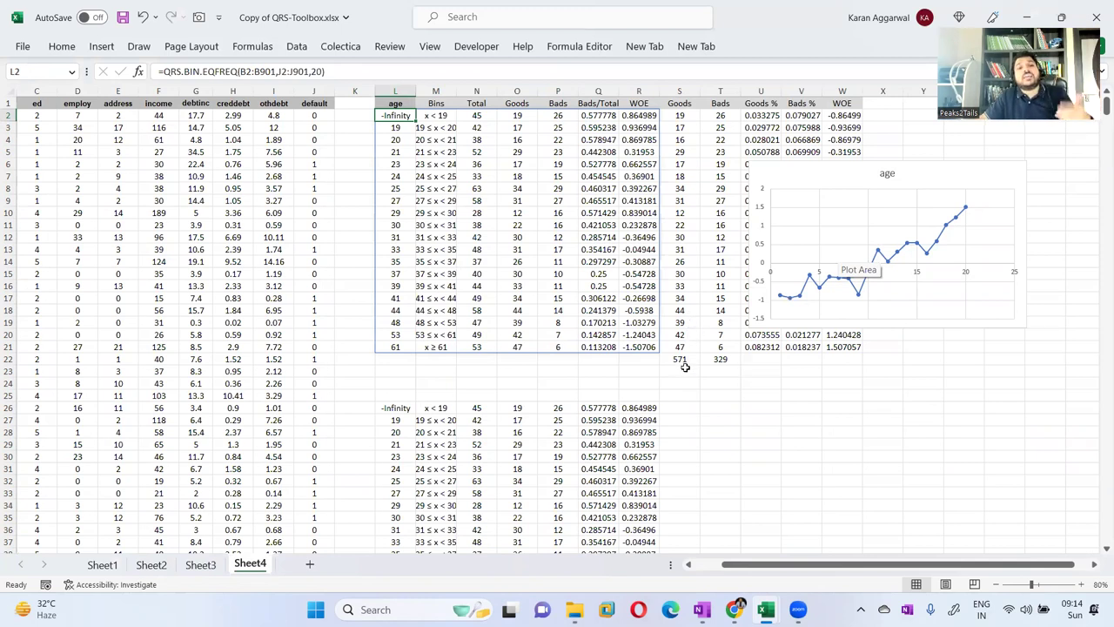
pyautogui.click(168, 566)
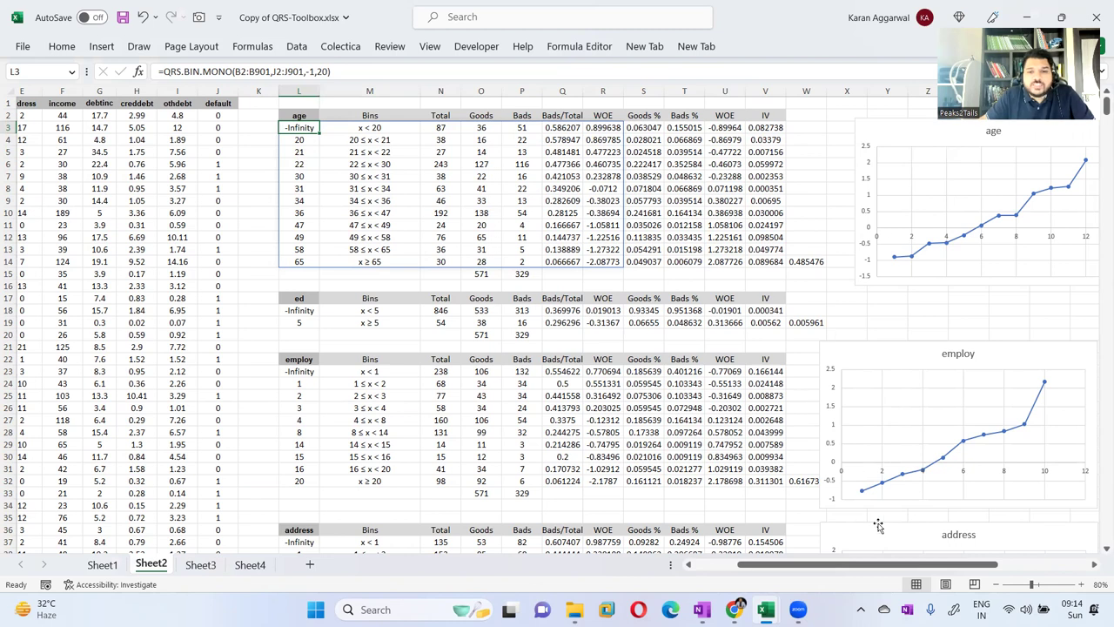
# - Examine the employ bins table at L22 together with its WOE chart on Sheet2
pyautogui.hscroll(-2, 859, 565)
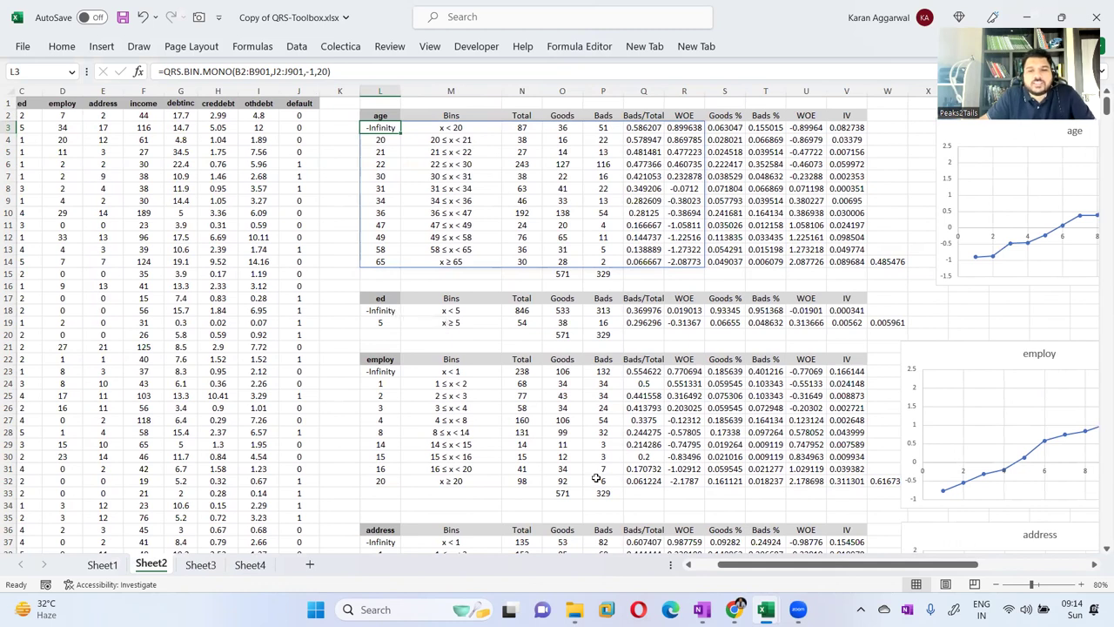
pyautogui.moveTo(733, 569); pyautogui.dragTo(1031, 566)
pyautogui.click(463, 360)
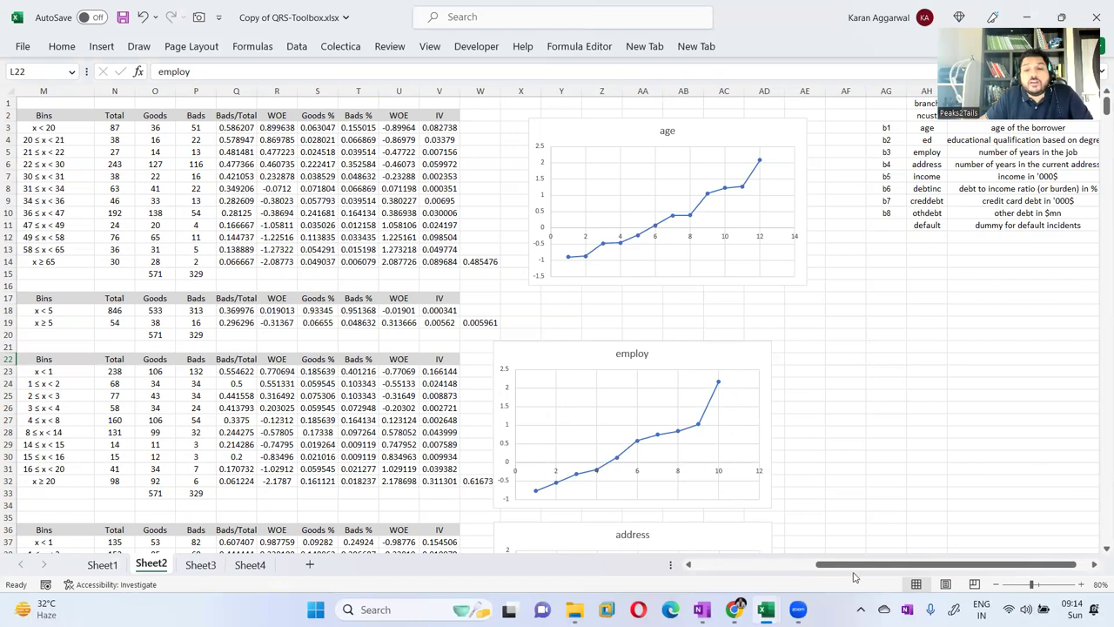
pyautogui.moveTo(853, 566); pyautogui.dragTo(736, 568)
pyautogui.moveTo(840, 568); pyautogui.dragTo(688, 482)
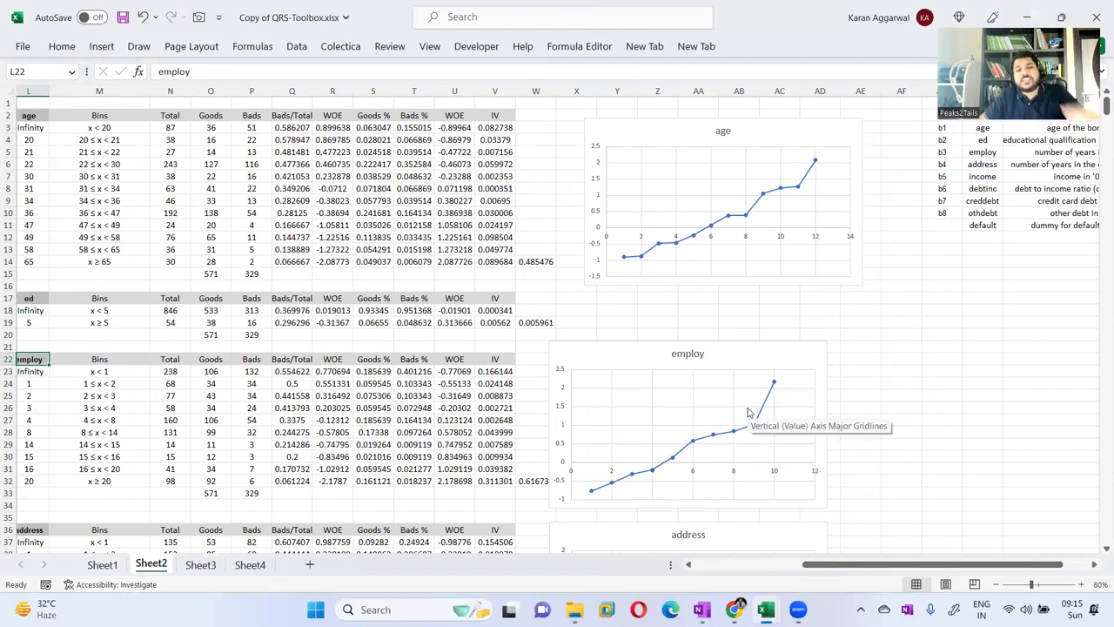
pyautogui.moveTo(819, 565); pyautogui.dragTo(749, 564)
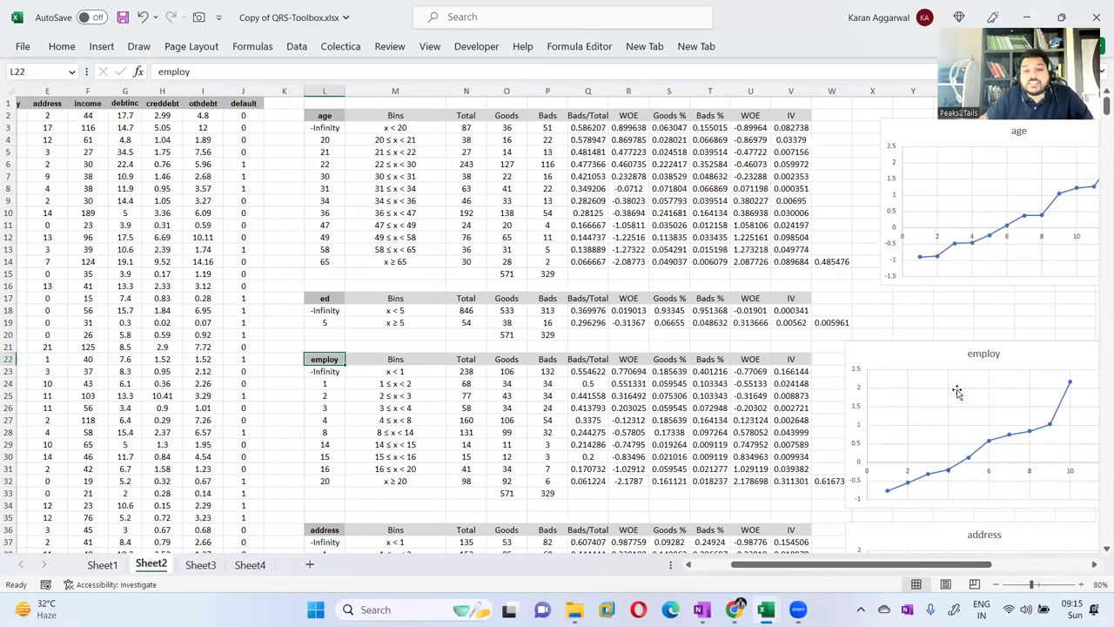
# - Examine the address bins table and the trend of its WOE chart
pyautogui.scroll(-1, 676, 304)
pyautogui.scroll(-2, 427, 335)
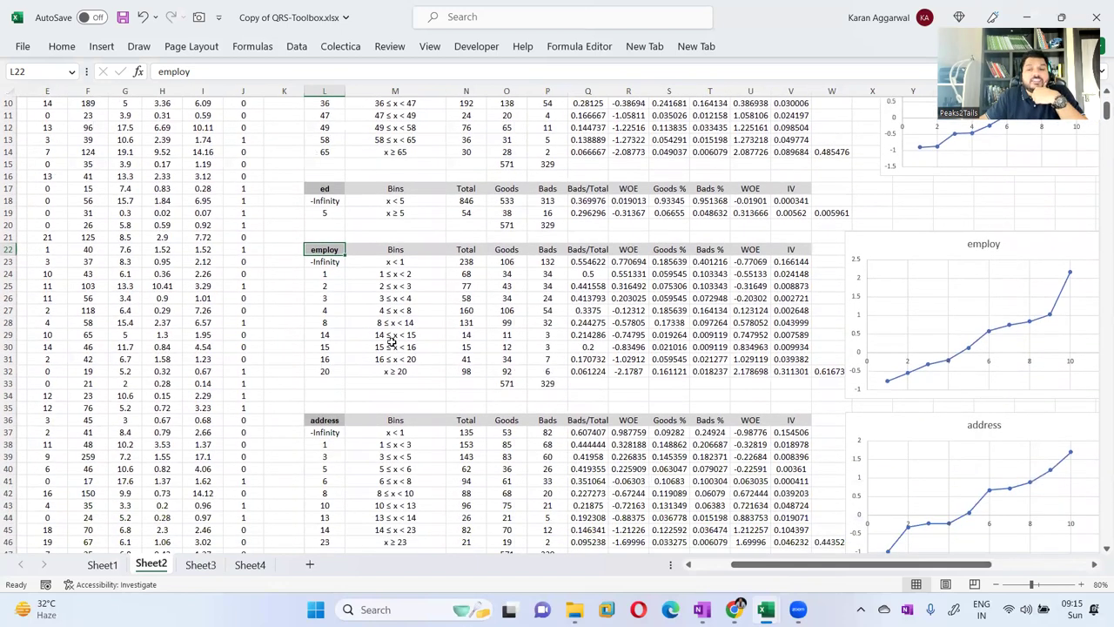
pyautogui.scroll(-1, 392, 340)
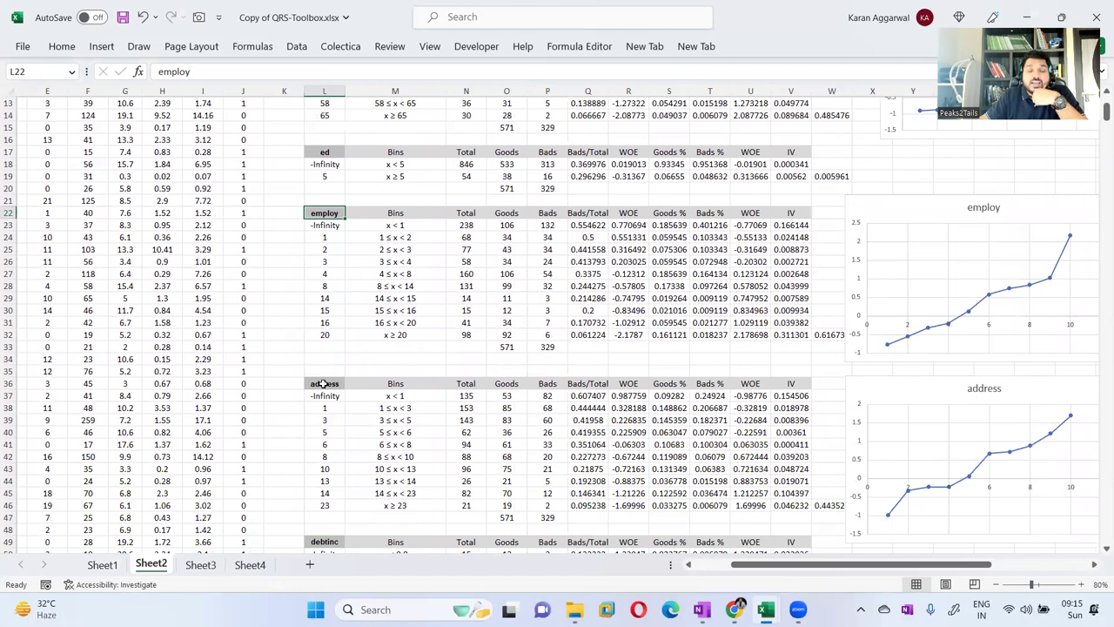
pyautogui.moveTo(779, 568); pyautogui.dragTo(810, 540)
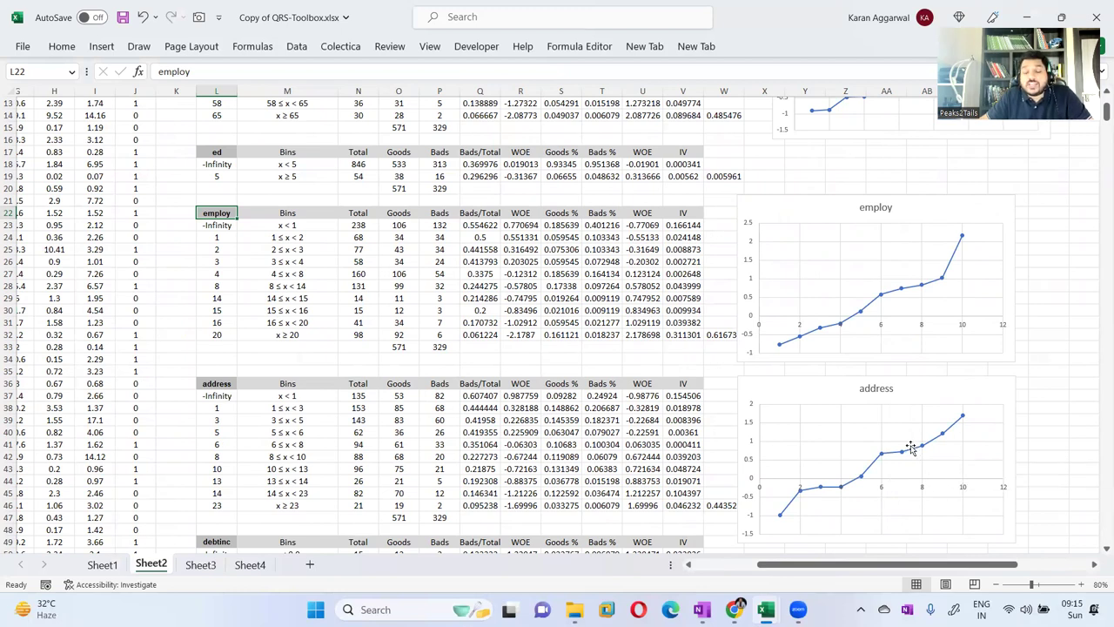
pyautogui.scroll(-1, 909, 448)
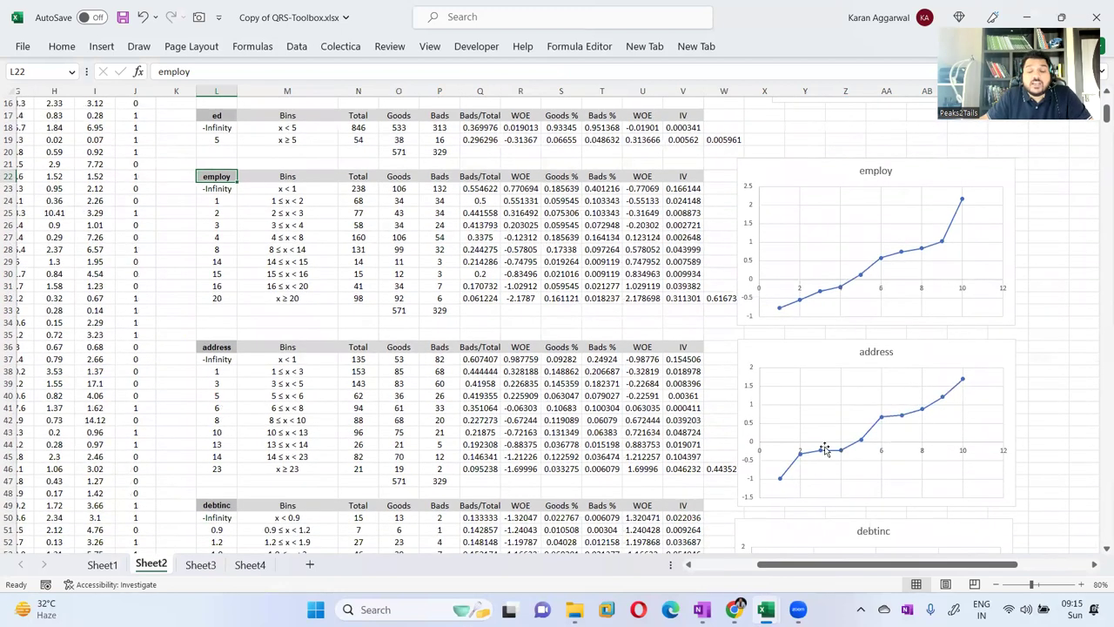
pyautogui.scroll(-1, 766, 423)
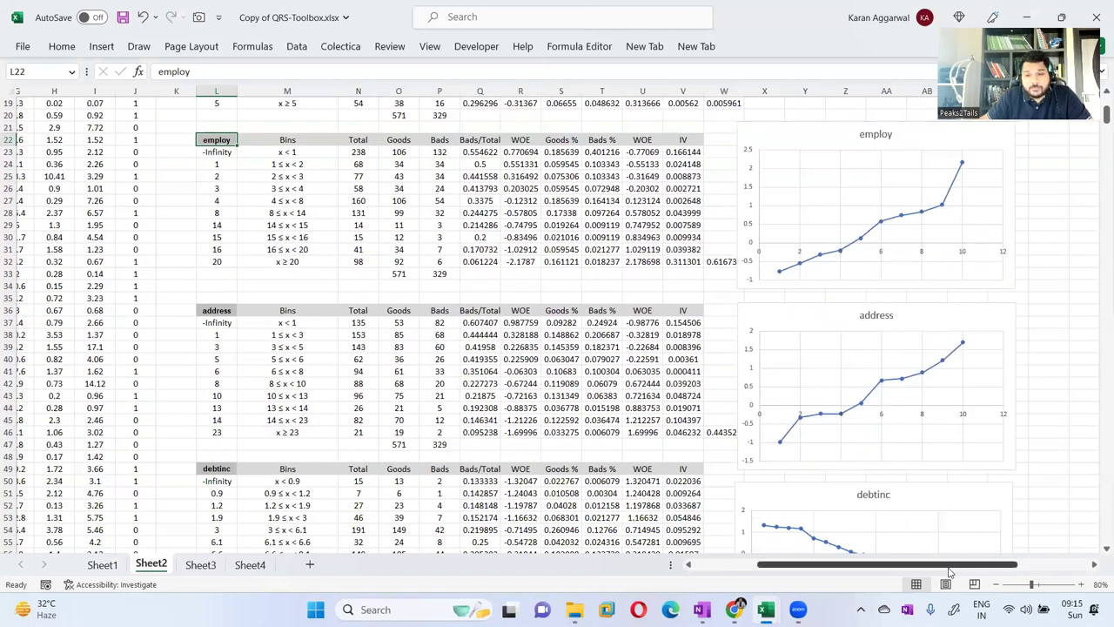
pyautogui.hscroll(-5, 950, 572)
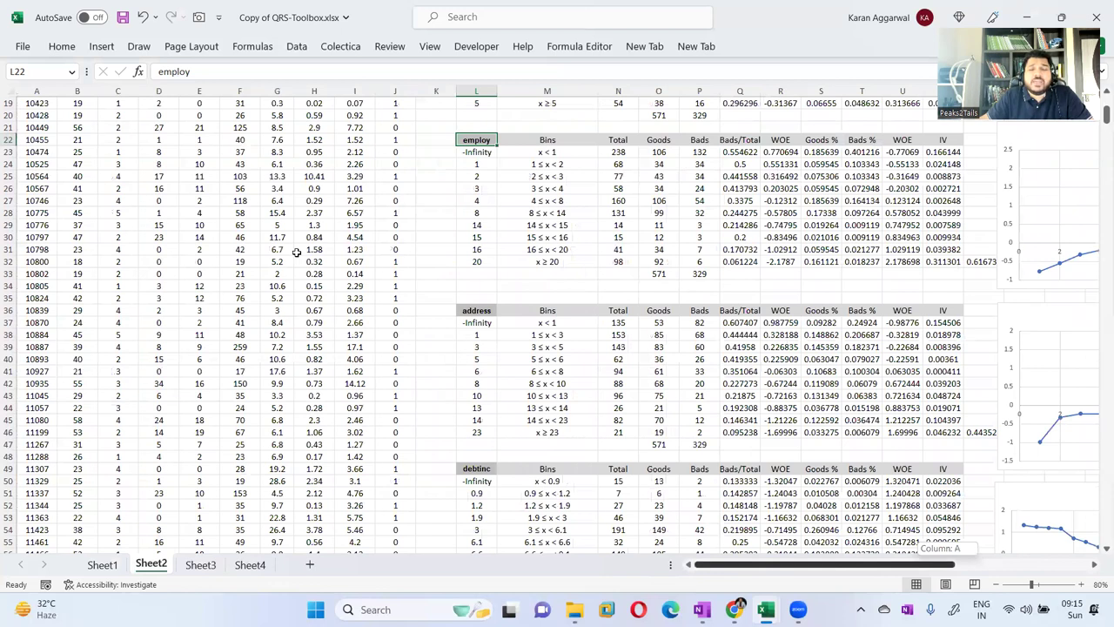
# - Select the debtinc data column G and examine the debtinc bins table with its WOE chart
pyautogui.scroll(6, 296, 252)
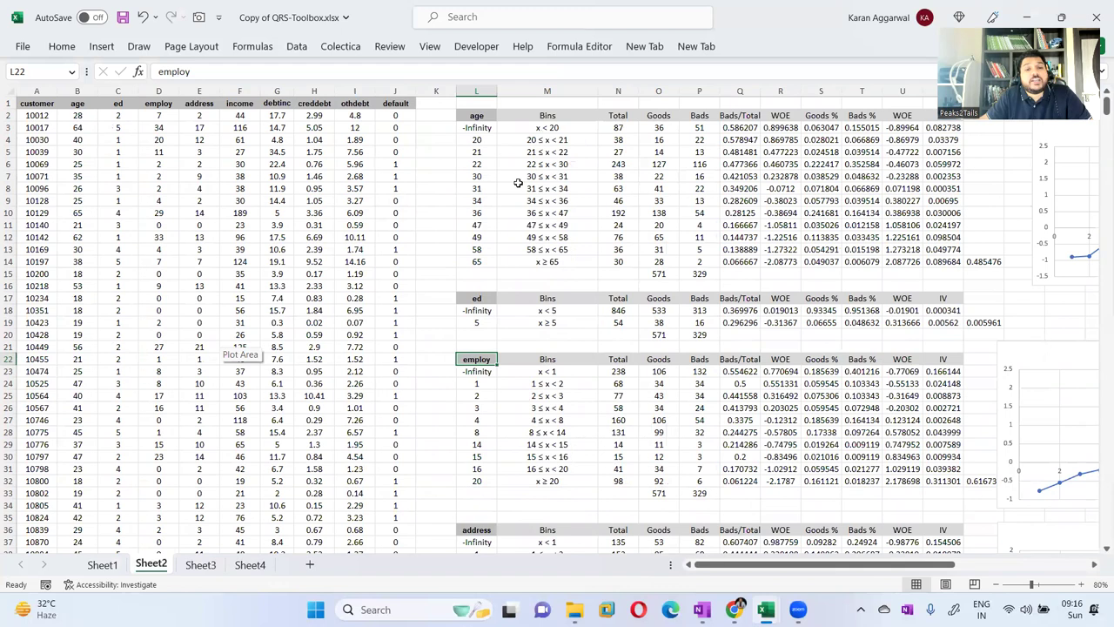
pyautogui.click(273, 91)
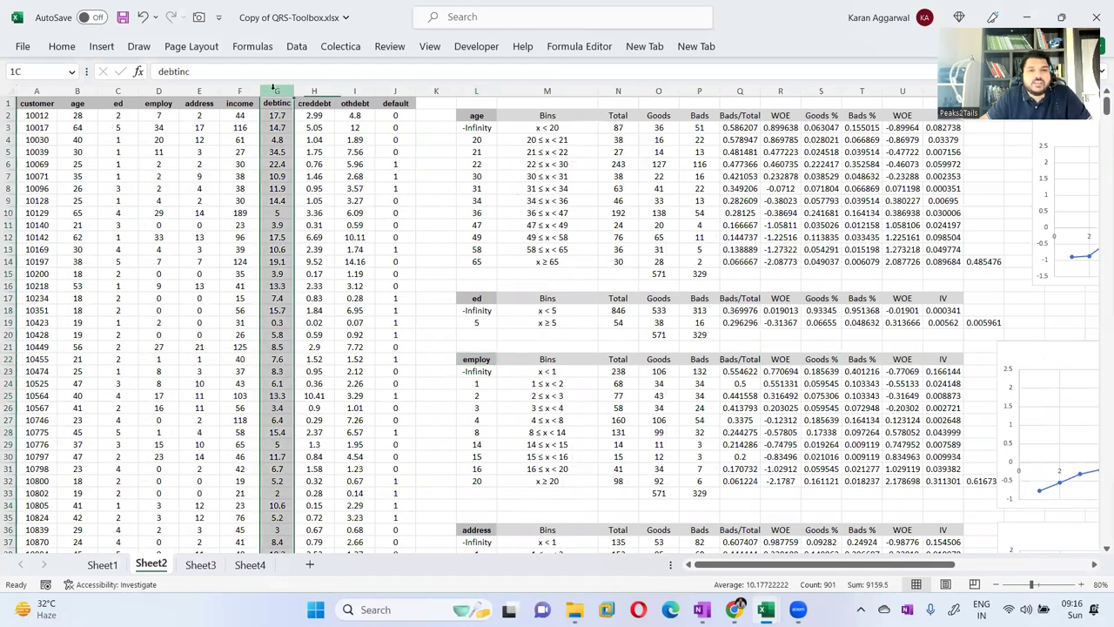
pyautogui.scroll(-6, 670, 300)
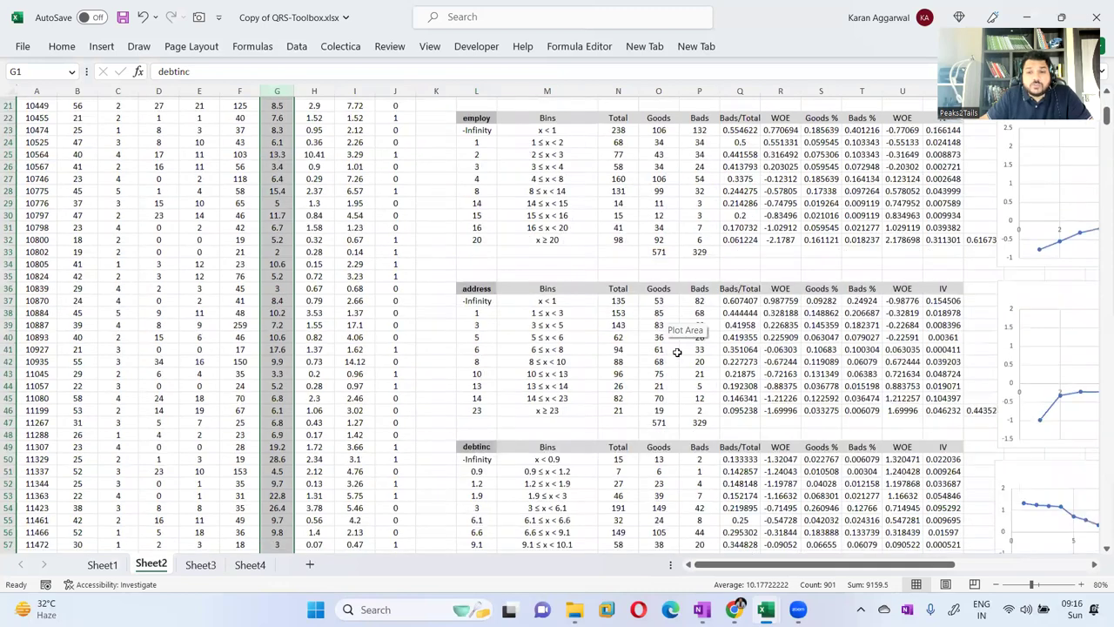
pyautogui.scroll(-2, 676, 358)
pyautogui.scroll(-1, 764, 537)
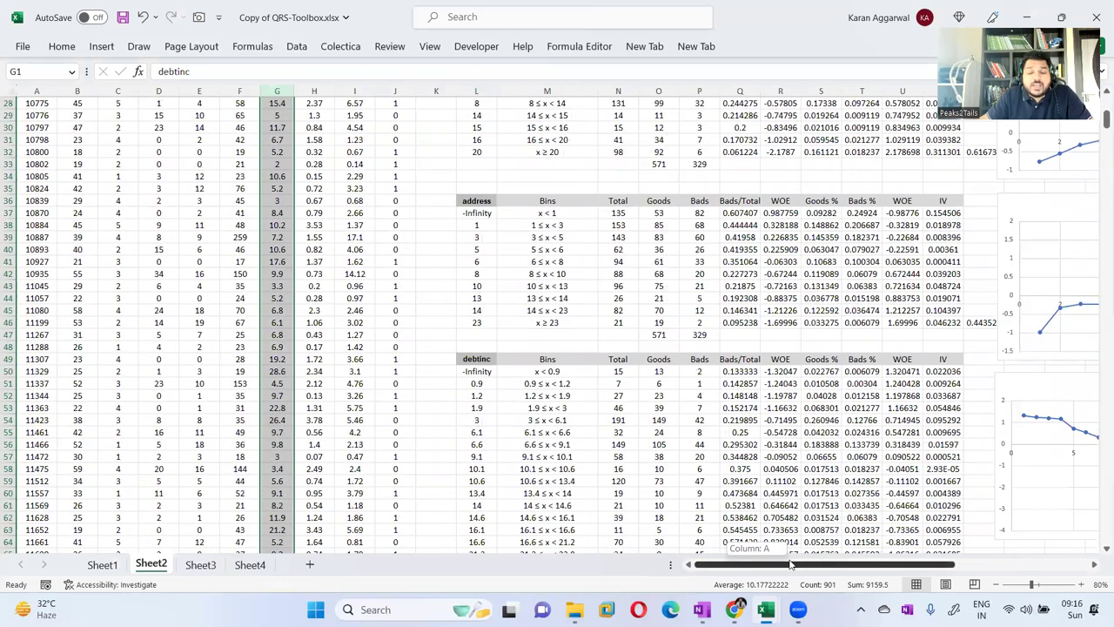
pyautogui.moveTo(790, 564); pyautogui.dragTo(825, 564)
pyautogui.scroll(-3, 633, 399)
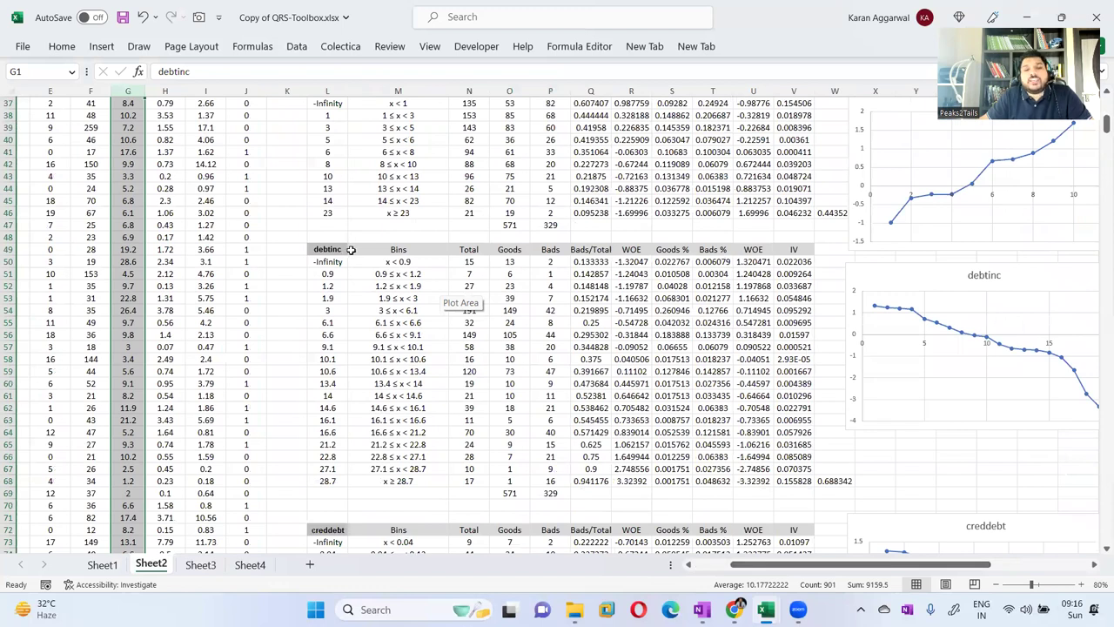
pyautogui.moveTo(865, 564); pyautogui.dragTo(919, 561)
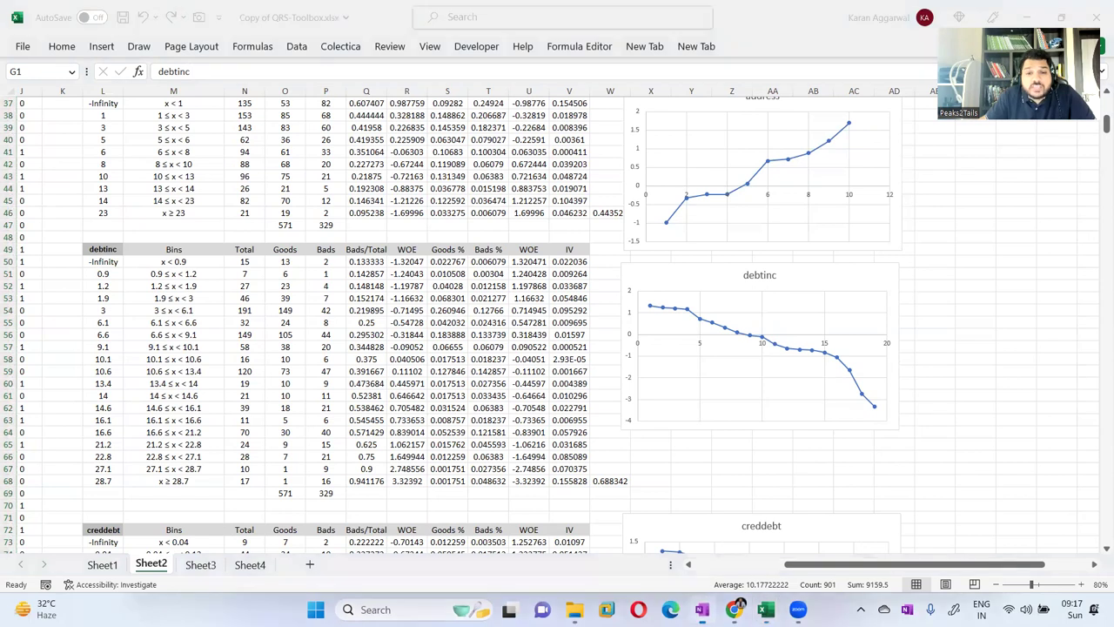
# - Reread steps 5 to 7 in OneNote, and compare the debtinc and creddebt WOE charts back in the Excel workbook
pyautogui.click(701, 610)
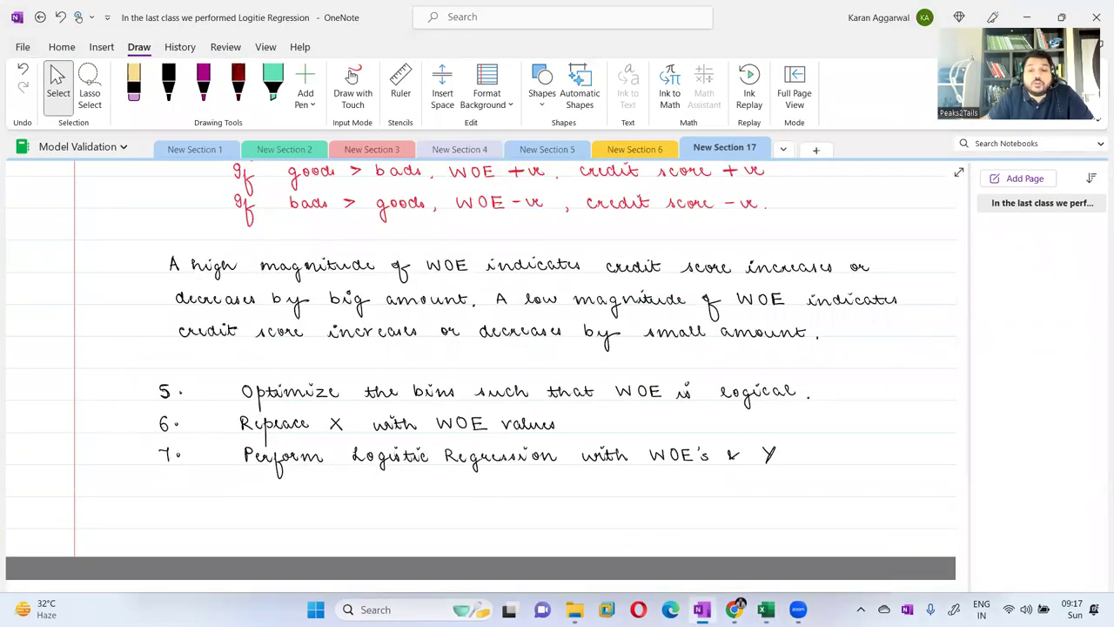
pyautogui.click(702, 610)
pyautogui.scroll(-1, 647, 443)
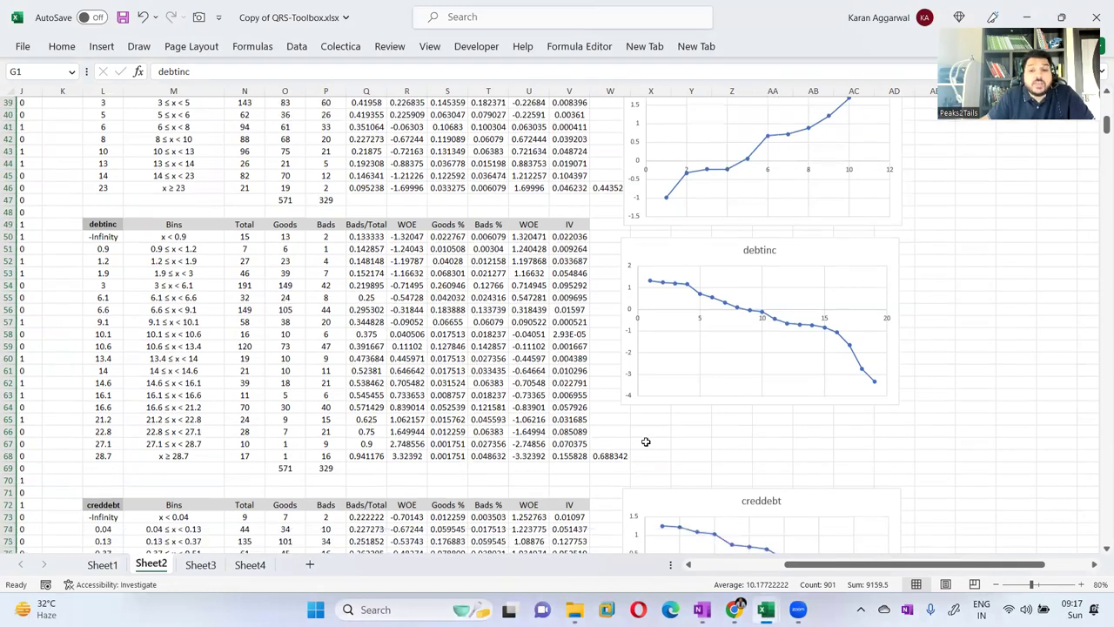
pyautogui.scroll(-2, 659, 442)
pyautogui.scroll(-1, 885, 537)
pyautogui.moveTo(881, 564)
pyautogui.mouseDown()
pyautogui.moveTo(827, 558)
pyautogui.moveTo(858, 549)
pyautogui.moveTo(868, 569)
pyautogui.moveTo(889, 569)
pyautogui.mouseUp()
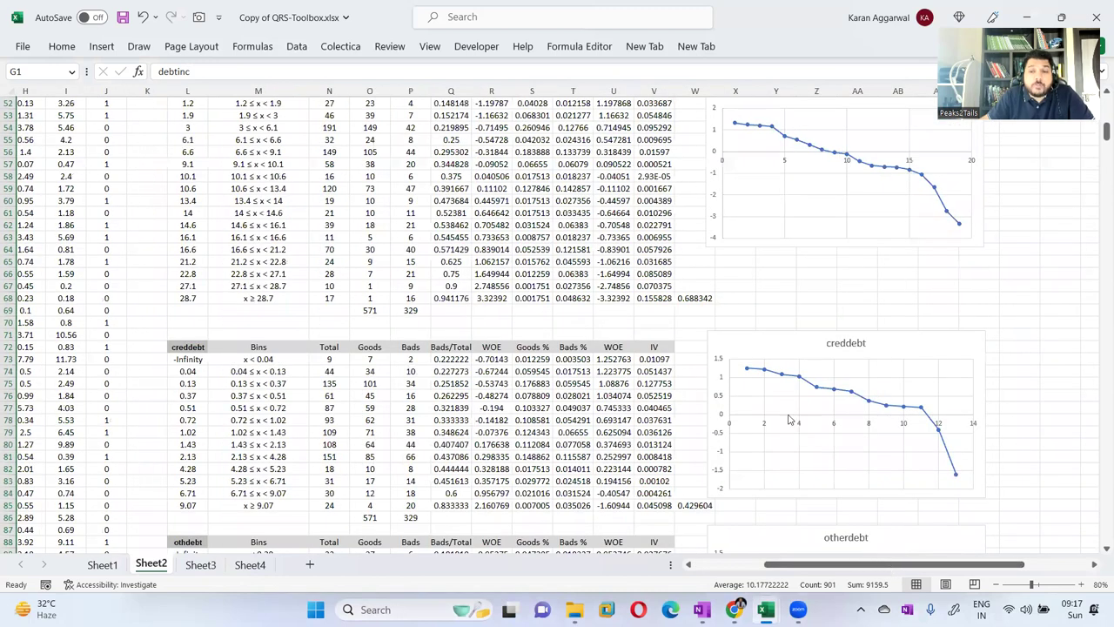
pyautogui.hscroll(3, 792, 421)
pyautogui.scroll(1, 791, 420)
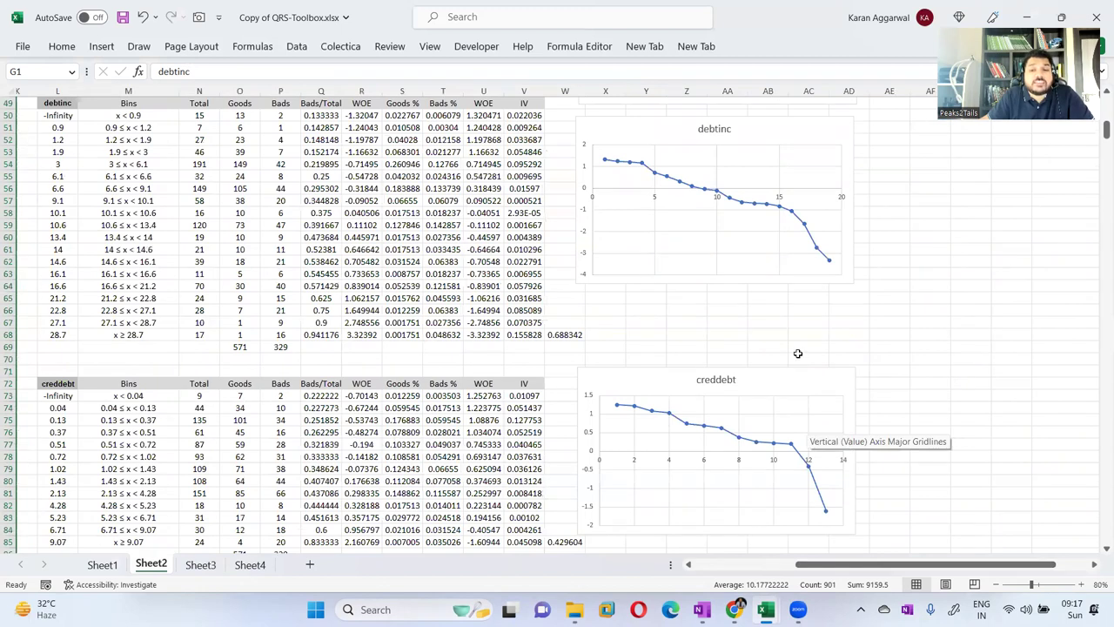
# - Examine the othdebt bins and WOE chart, and check them against the step on logical WOE in OneNote before returning to Excel
pyautogui.scroll(-1, 798, 356)
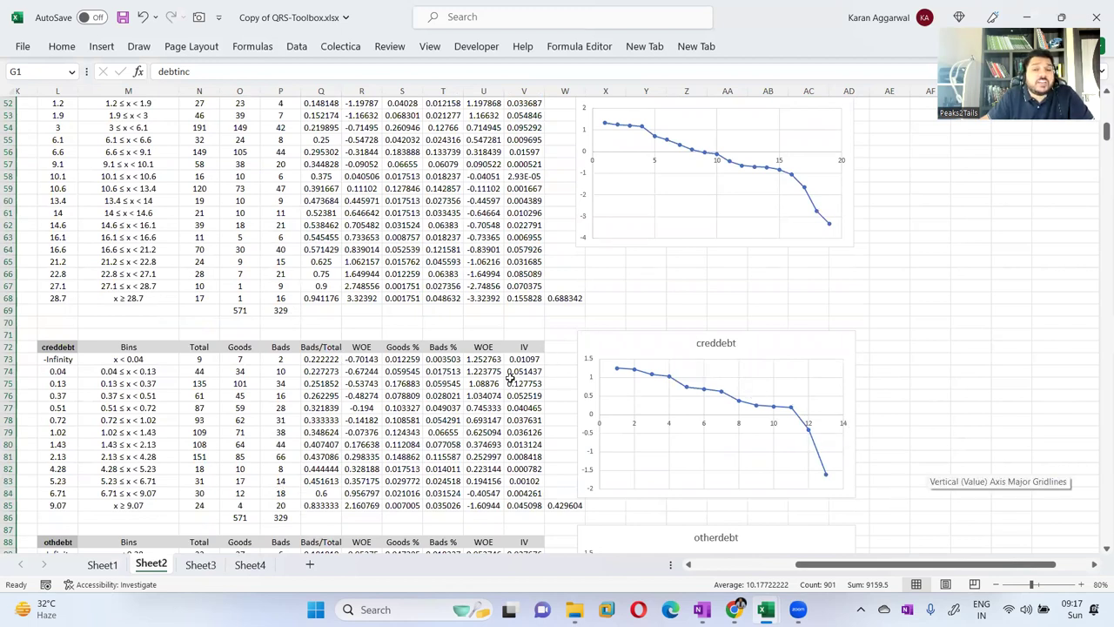
pyautogui.scroll(-1, 511, 373)
pyautogui.scroll(-4, 517, 379)
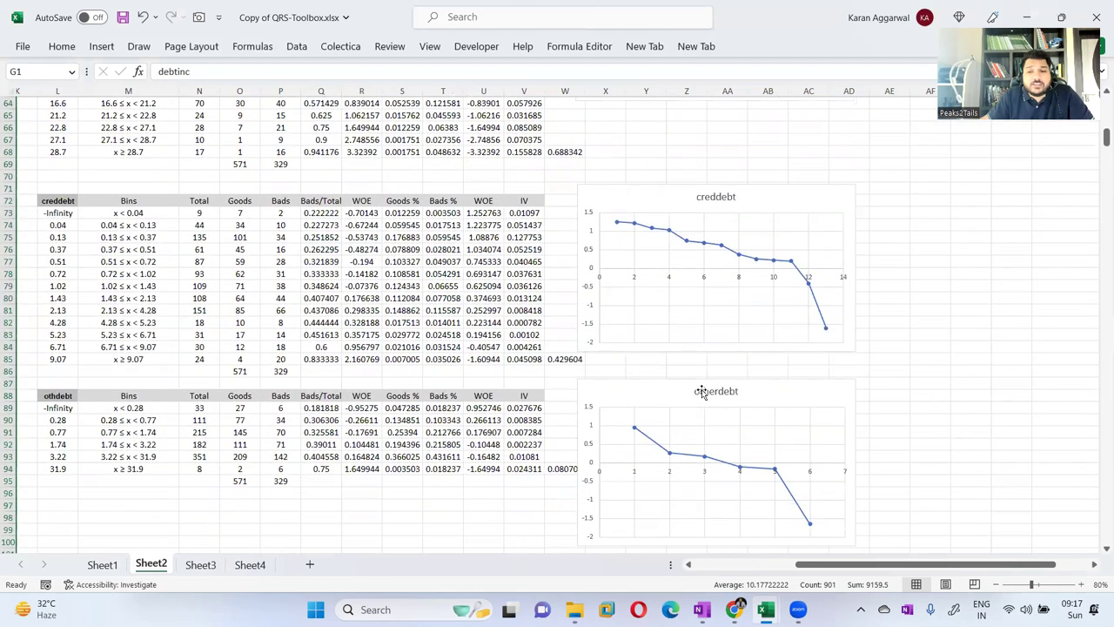
pyautogui.scroll(-1, 757, 430)
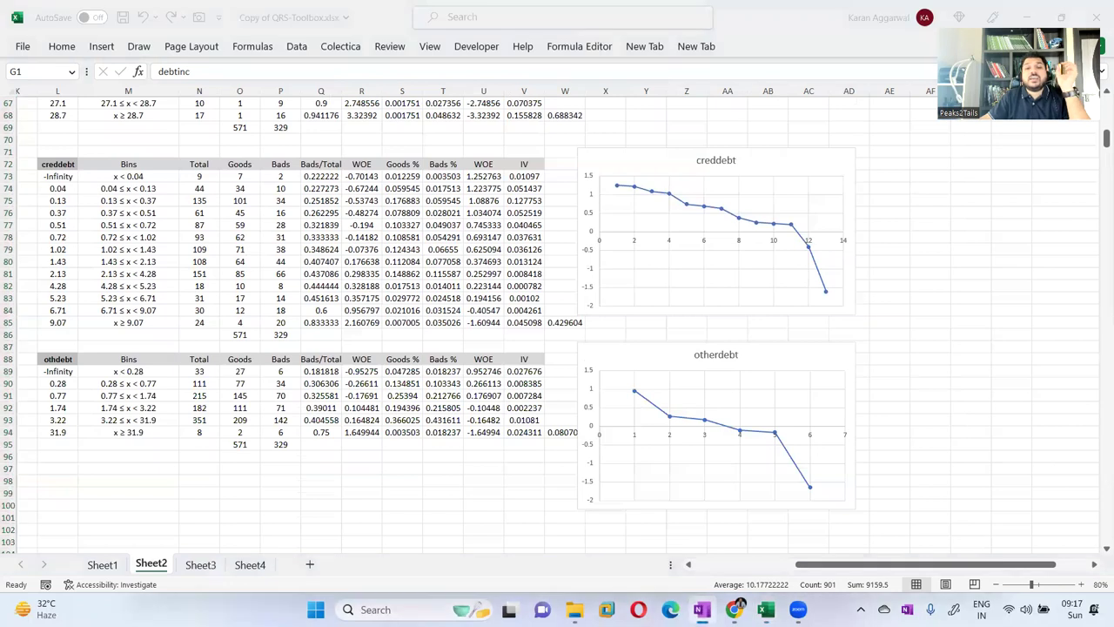
pyautogui.click(702, 610)
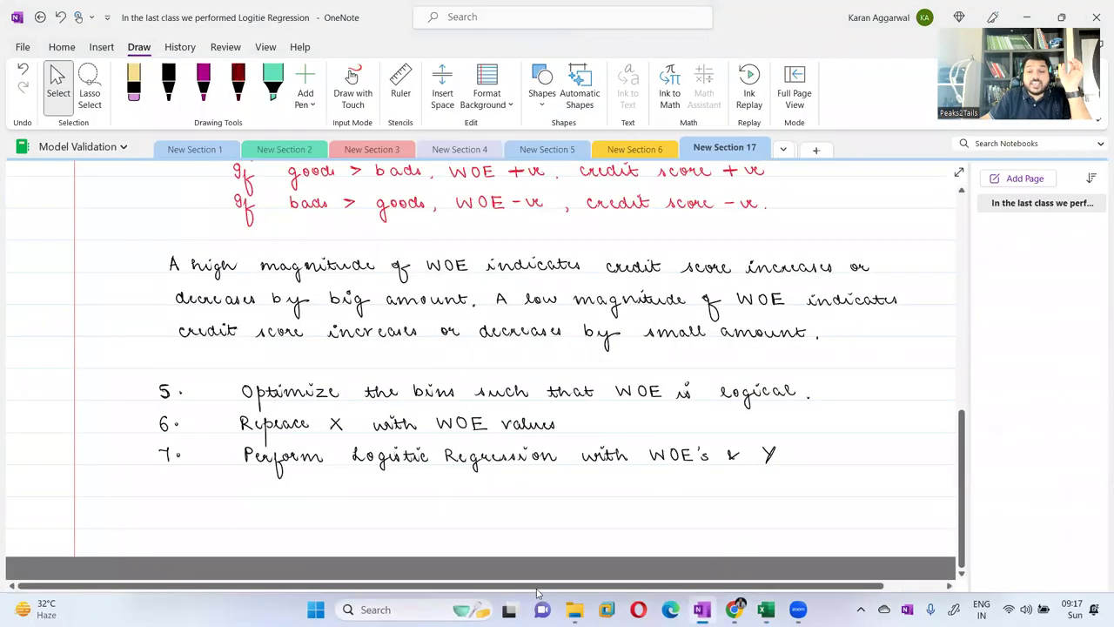
pyautogui.hotkey('alt', 'Tab')
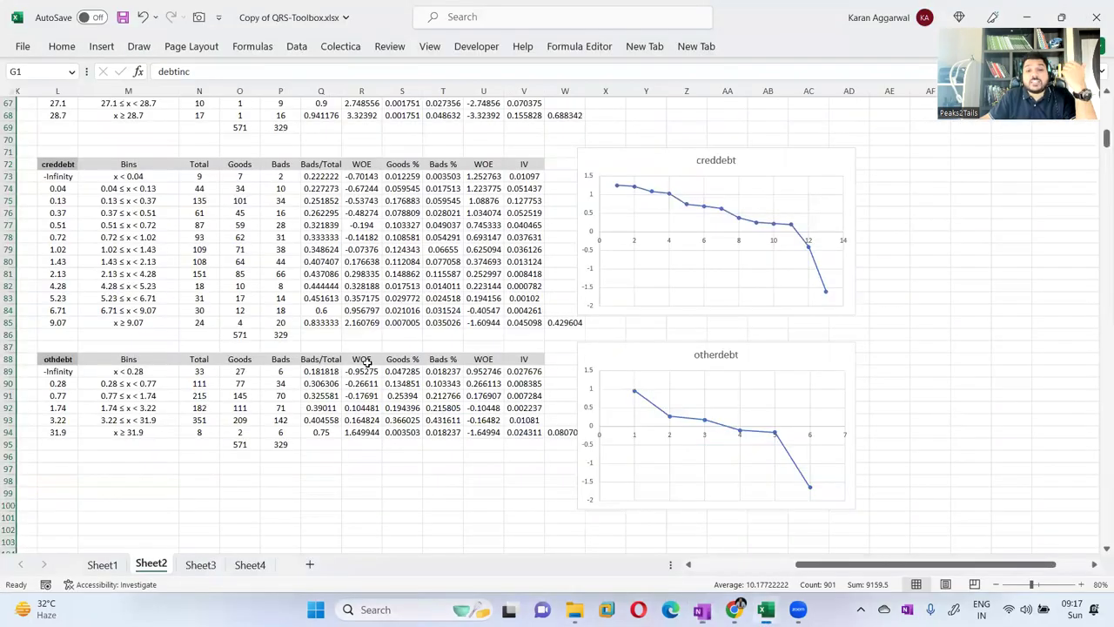
# - Examine the age, employ and address bins tables on Sheet2 together with the trends of their WOE charts
pyautogui.scroll(15, 346, 339)
pyautogui.scroll(6, 346, 339)
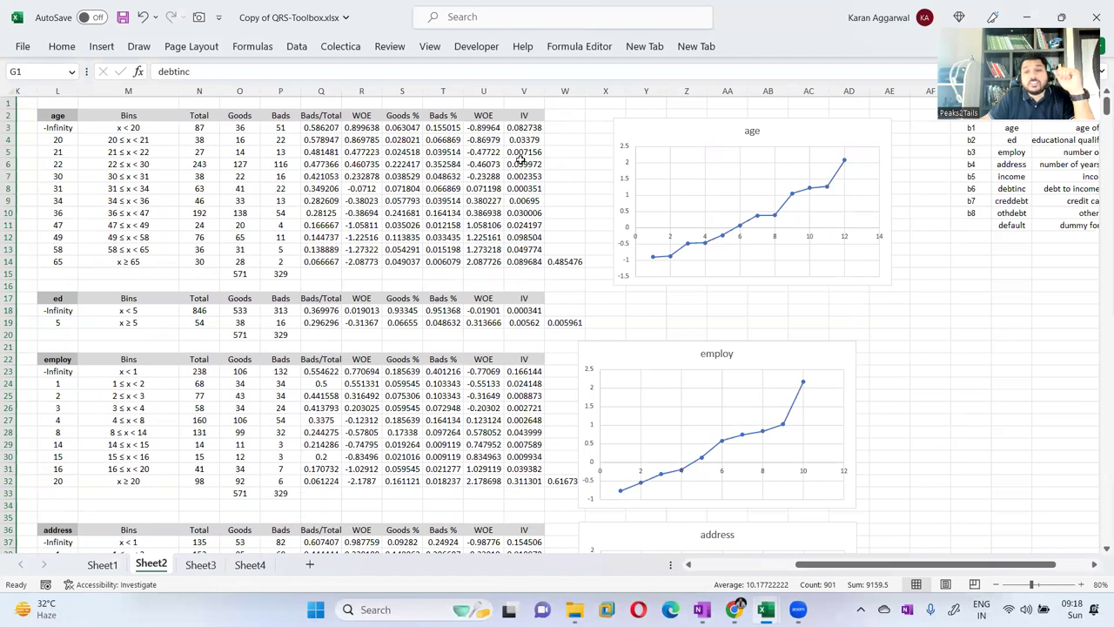
pyautogui.scroll(-1, 618, 158)
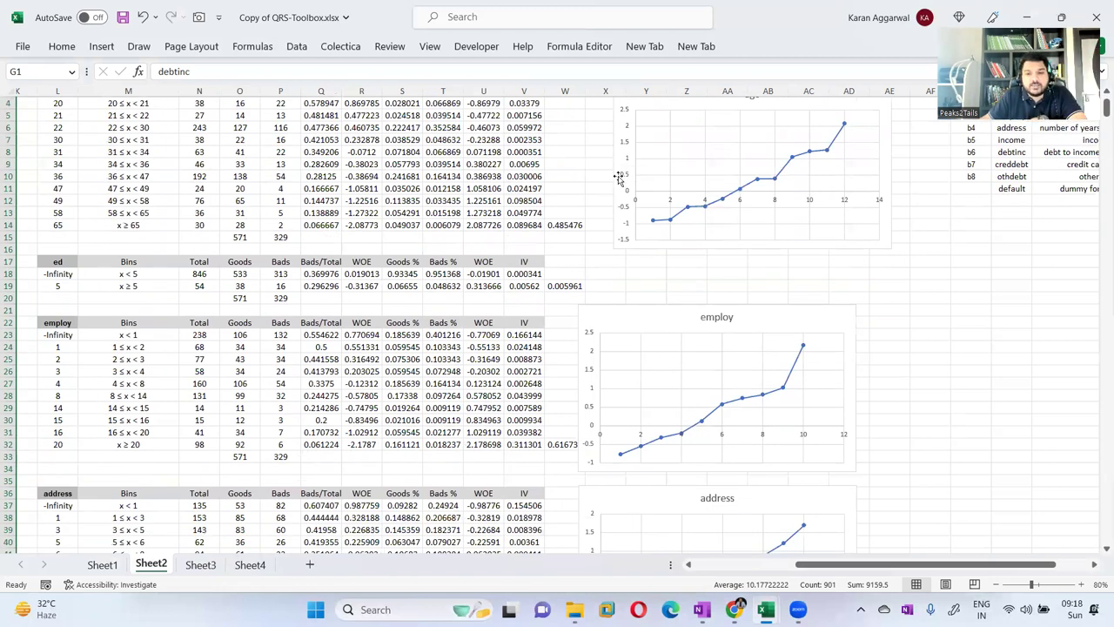
pyautogui.scroll(-2, 625, 174)
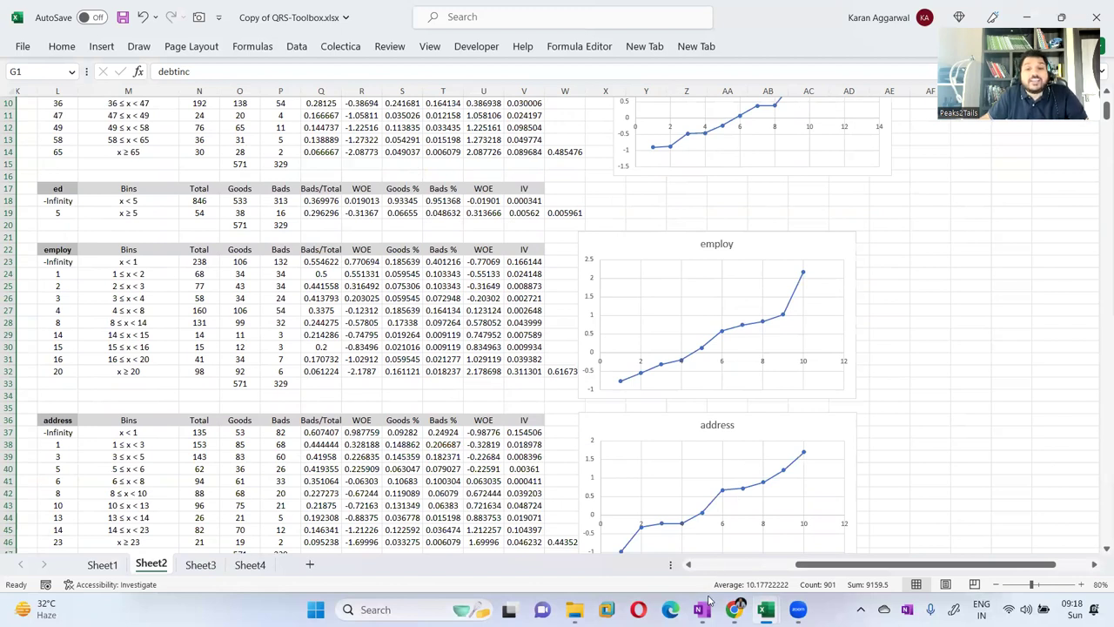
pyautogui.scroll(3, 640, 263)
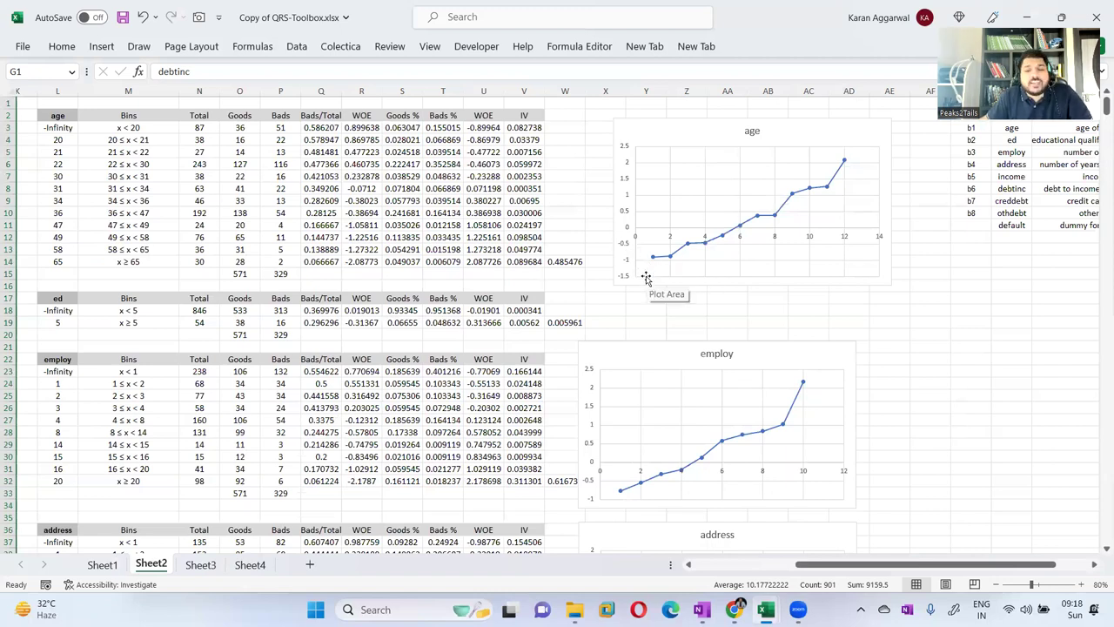
pyautogui.scroll(-1, 646, 278)
pyautogui.scroll(-1, 646, 278)
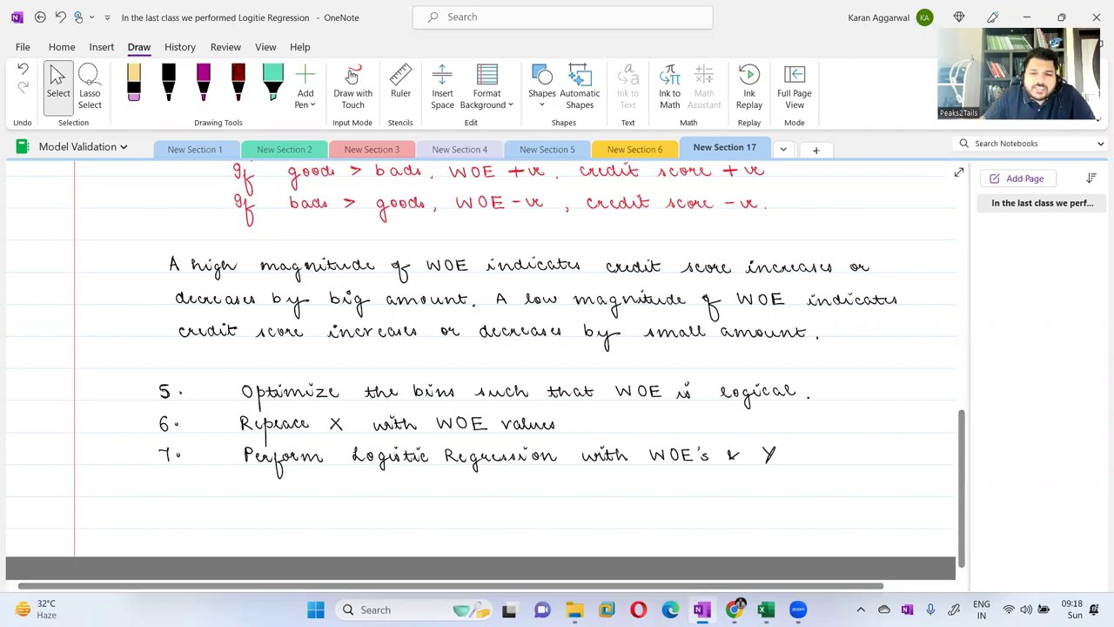
# - View the raw customer data beside the bins tables in Excel, and reread the discretisation steps from the first through step 7 in OneNote
pyautogui.click(766, 610)
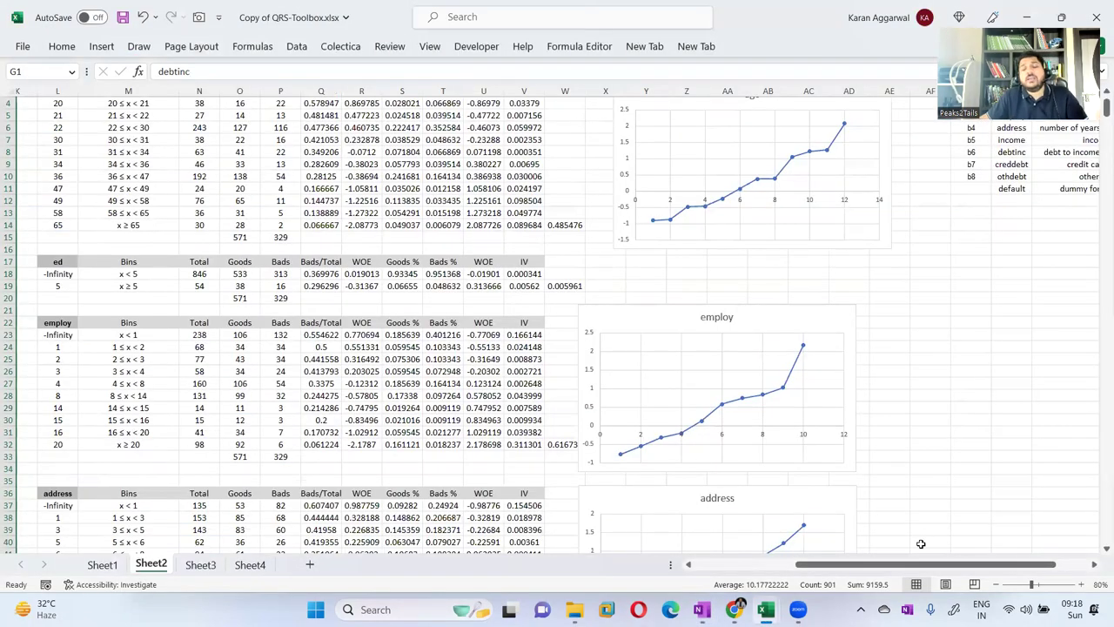
pyautogui.moveTo(921, 564); pyautogui.dragTo(892, 564)
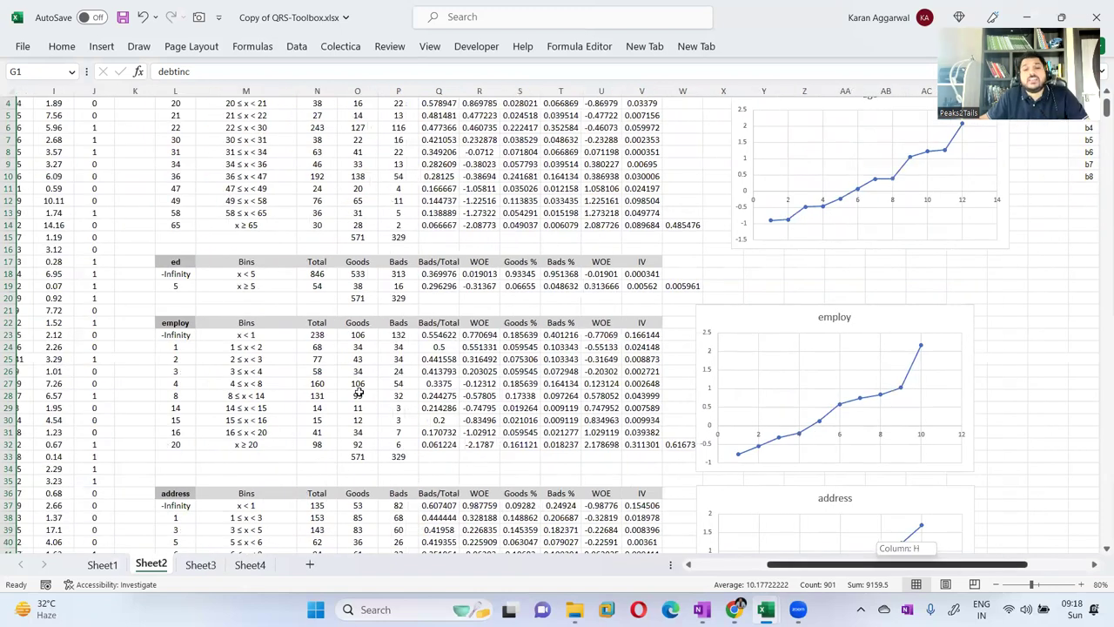
pyautogui.hscroll(-5, 351, 387)
pyautogui.scroll(1, 518, 393)
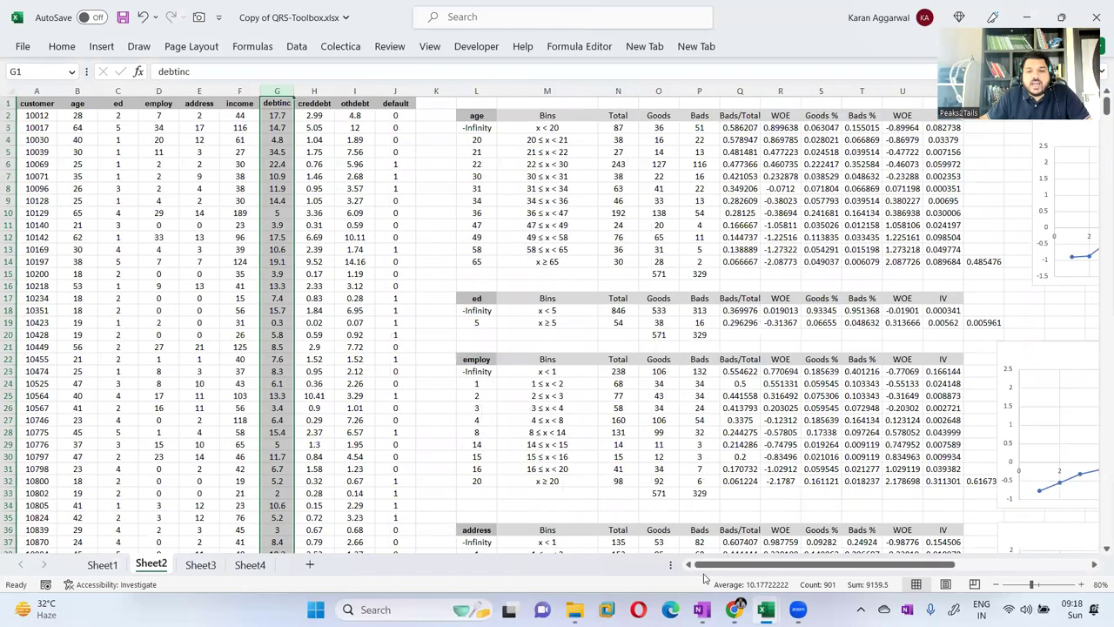
pyautogui.click(701, 609)
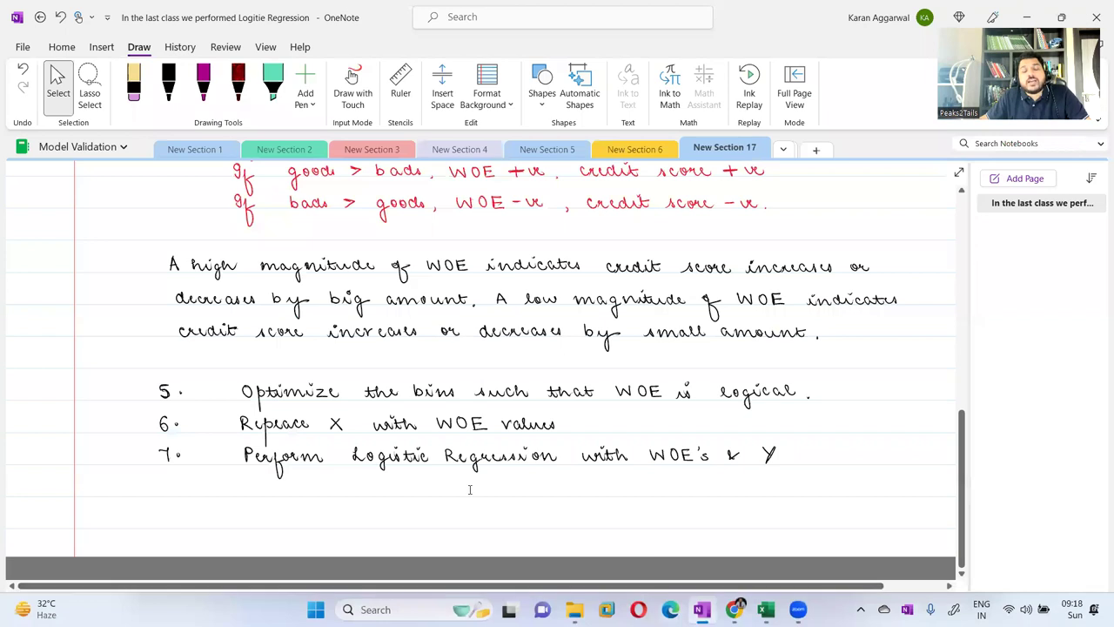
pyautogui.scroll(10, 427, 478)
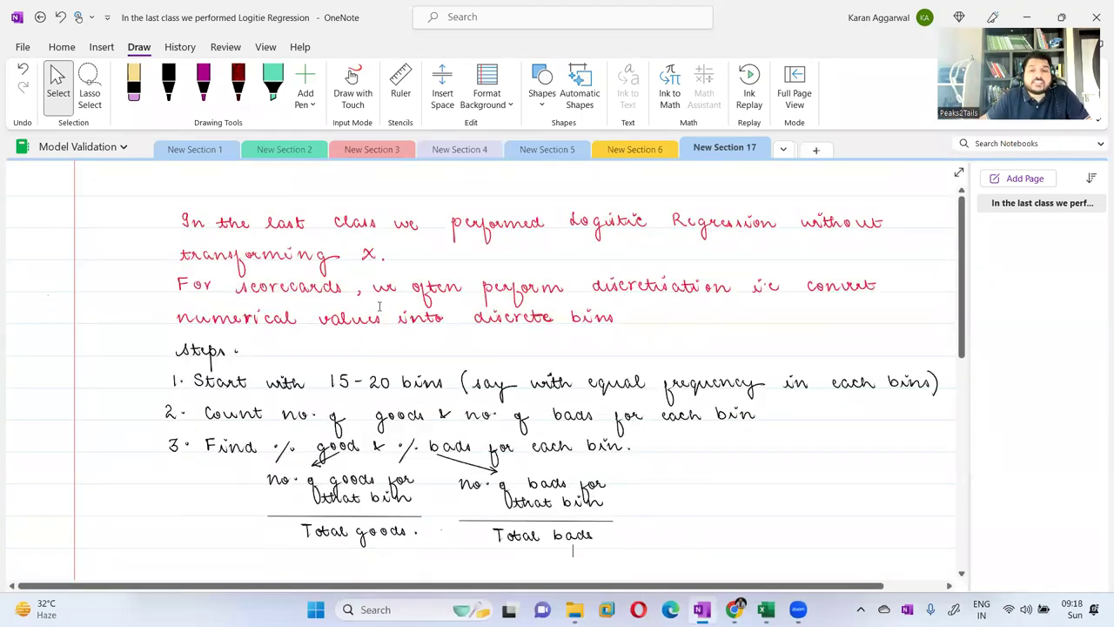
pyautogui.scroll(-6, 435, 263)
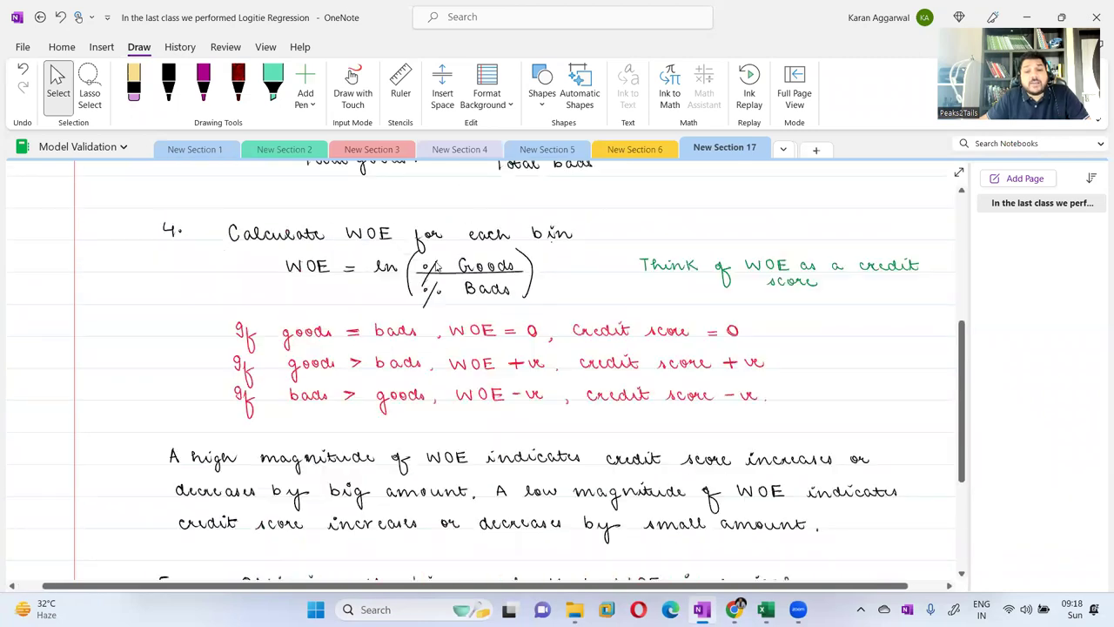
pyautogui.scroll(-4, 420, 283)
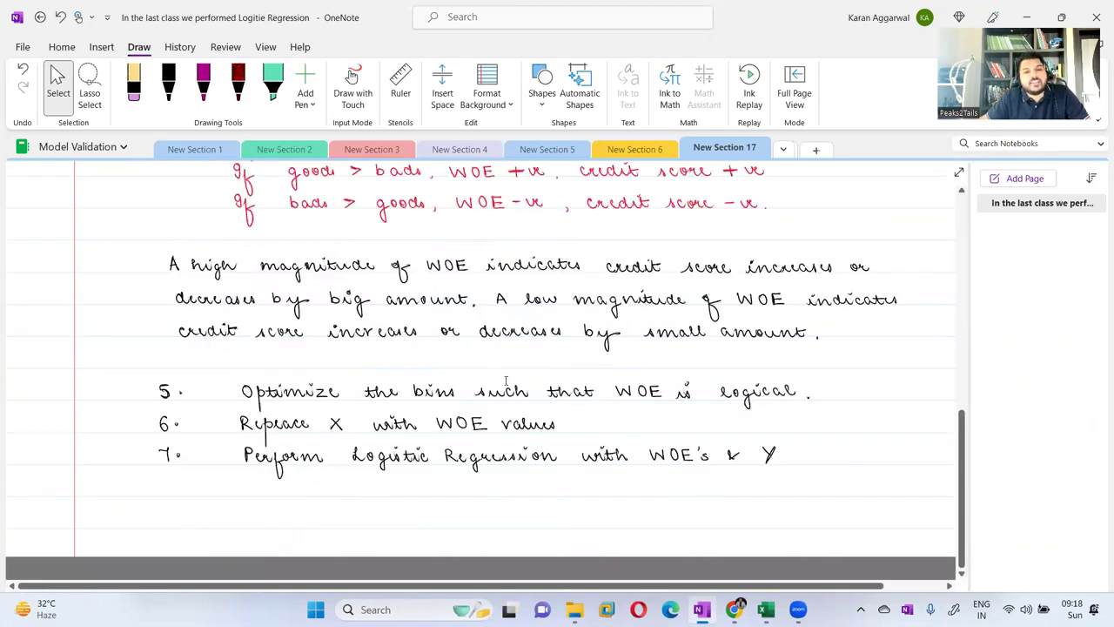
# - Back in Excel, trace the first customer's age through the 22 ≤ x < 30 bin on Sheet2 to its WOE value on Sheet3
pyautogui.click(766, 609)
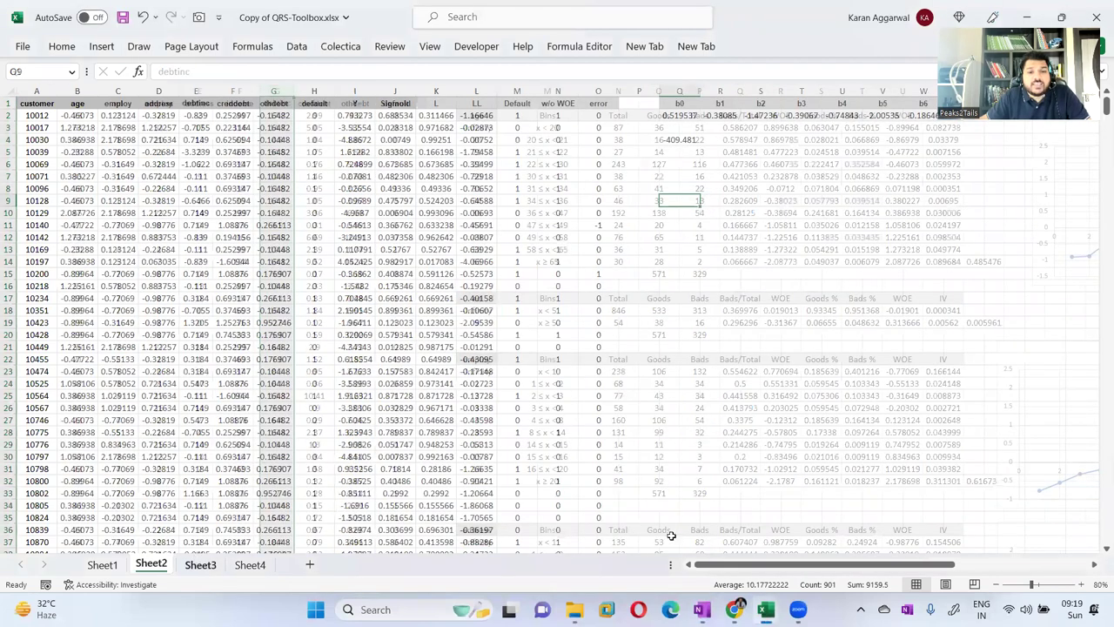
pyautogui.click(78, 118)
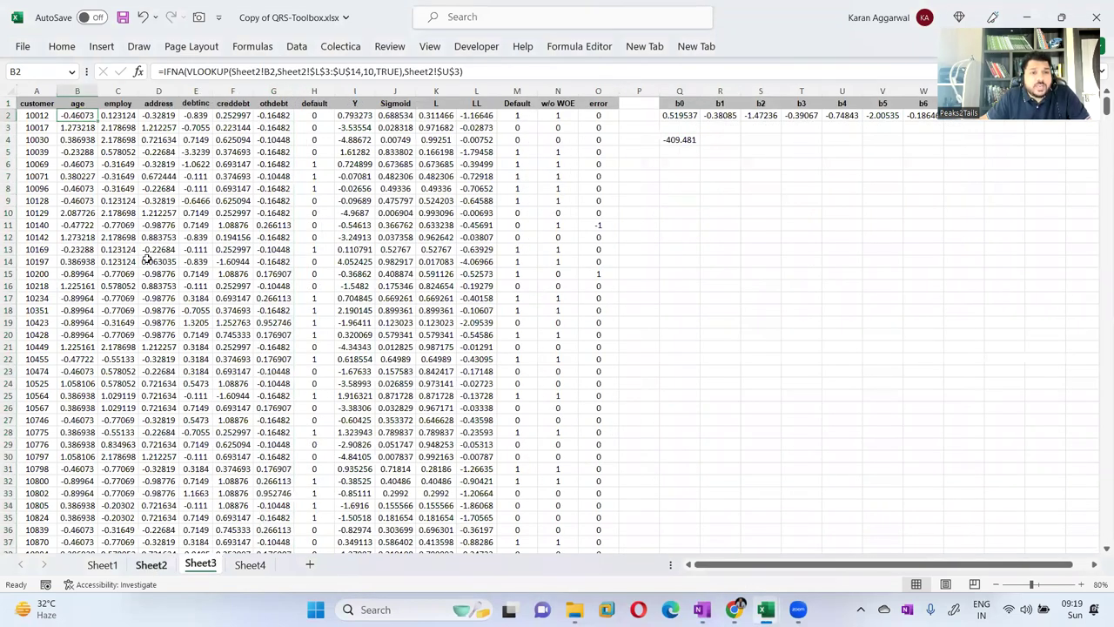
pyautogui.hotkey('ctrl', 'pageup')
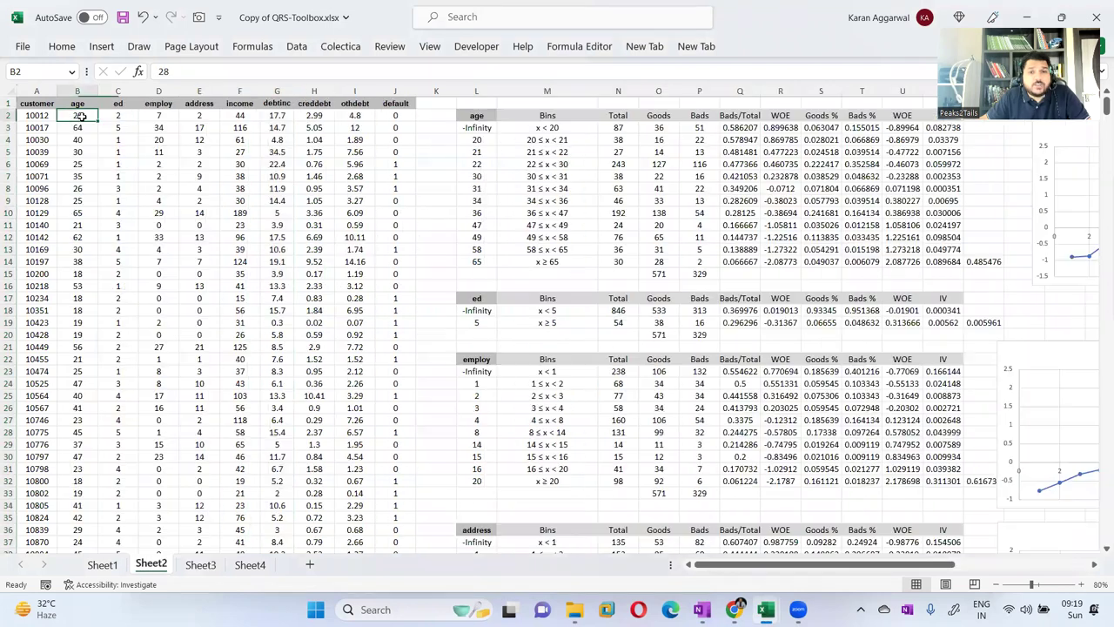
pyautogui.click(556, 165)
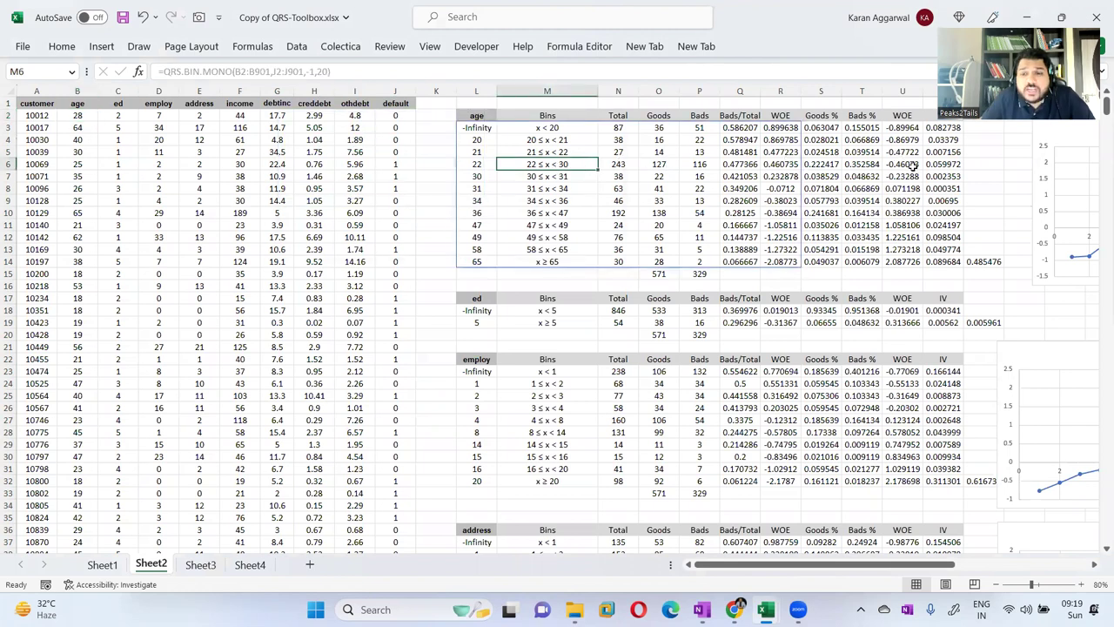
pyautogui.click(199, 564)
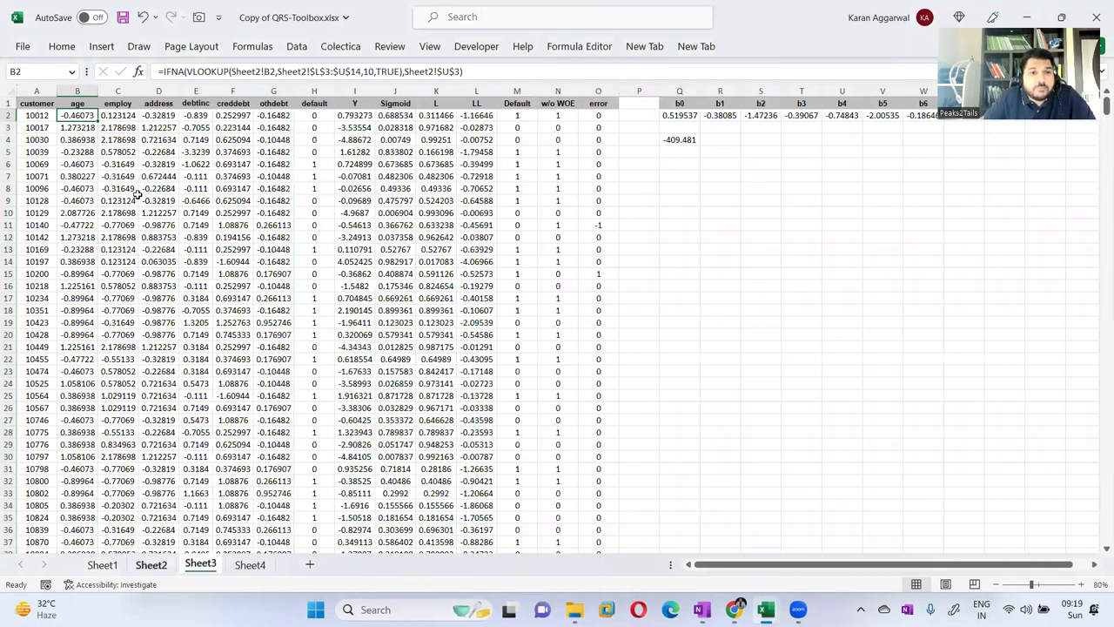
# - Trace the first customer's employ value through the 4 ≤ x < 8 bin on Sheet2 to its WOE lookup in Sheet3 cell C2
pyautogui.hotkey('ctrl', 'pageup')
pyautogui.click(78, 118)
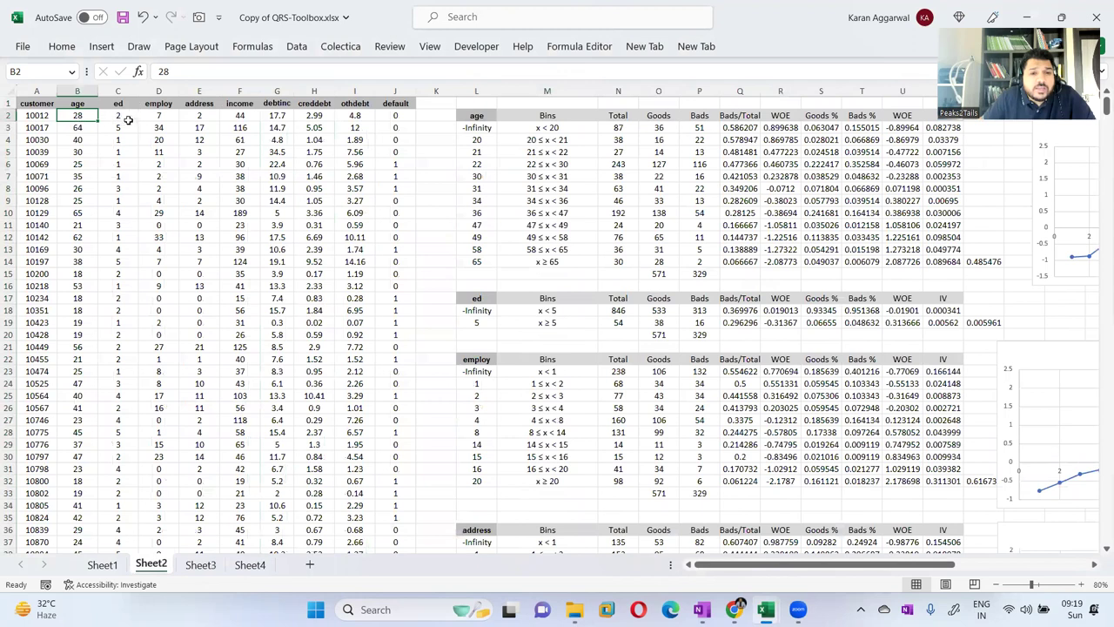
pyautogui.click(148, 119)
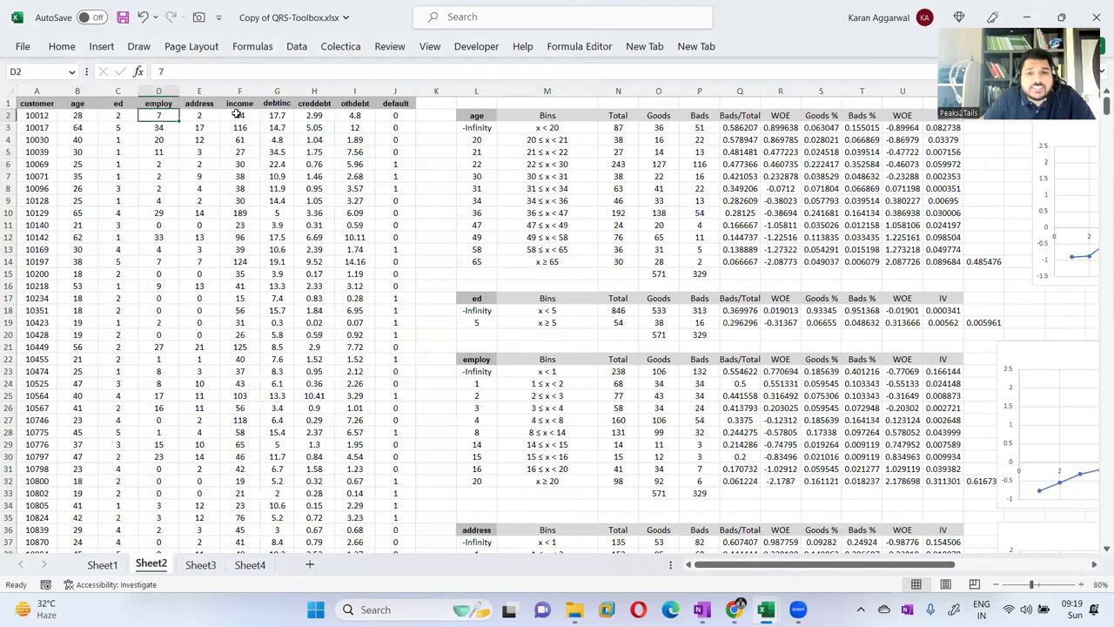
pyautogui.scroll(-1, 599, 255)
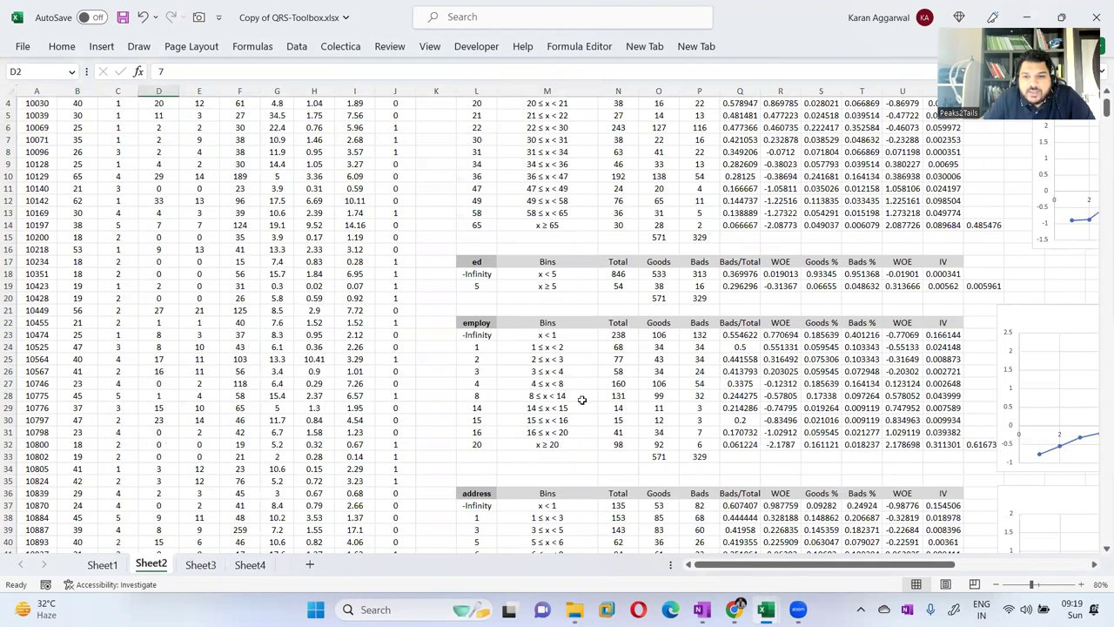
pyautogui.click(565, 383)
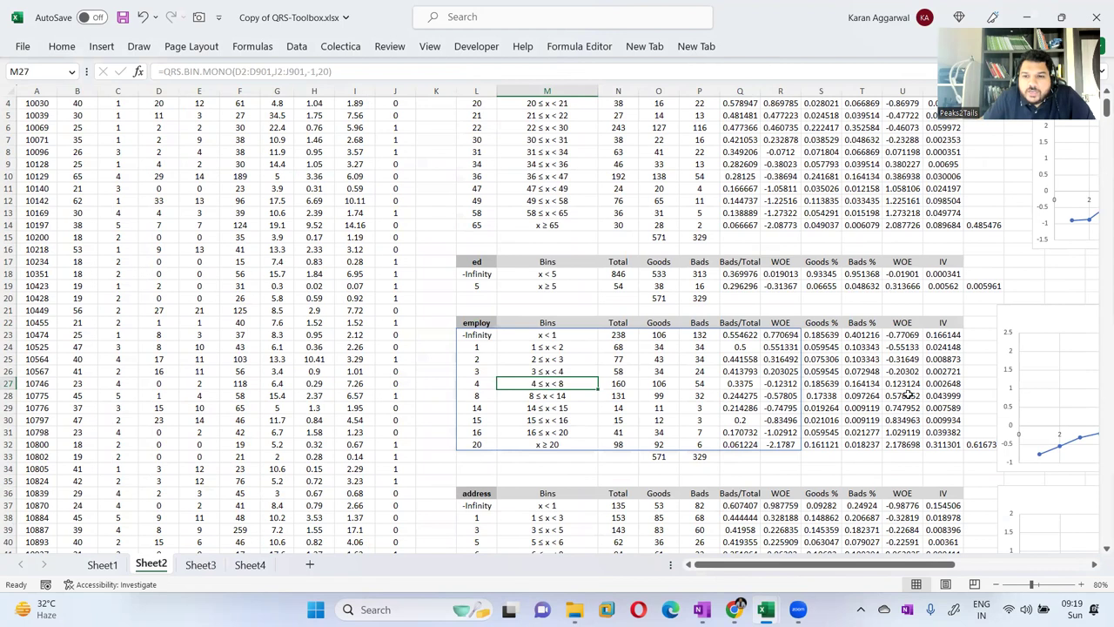
pyautogui.click(200, 564)
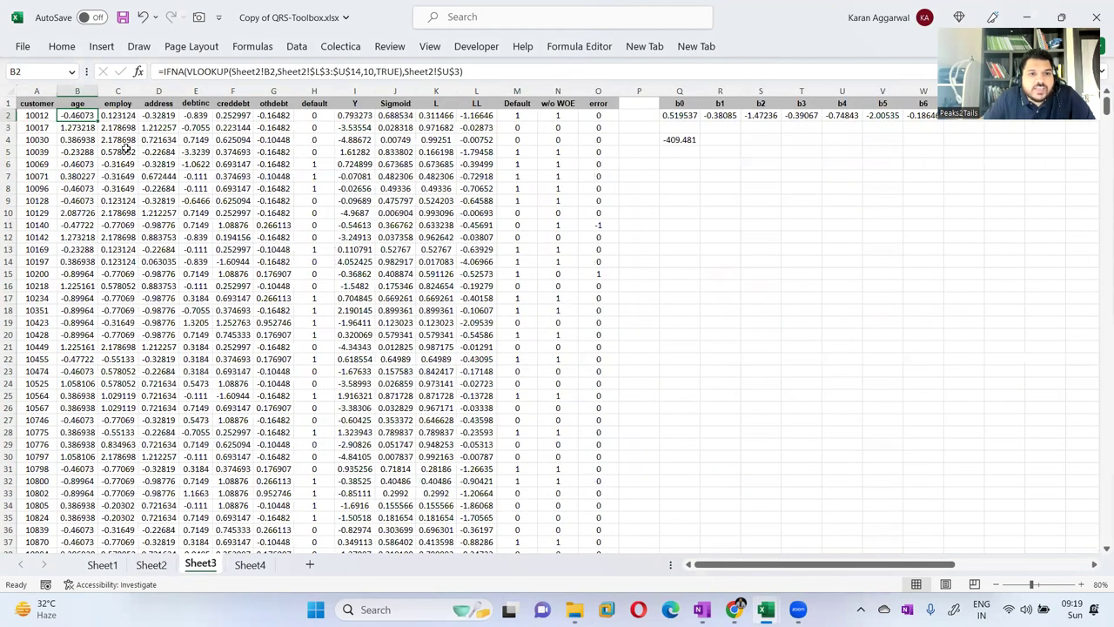
pyautogui.click(116, 115)
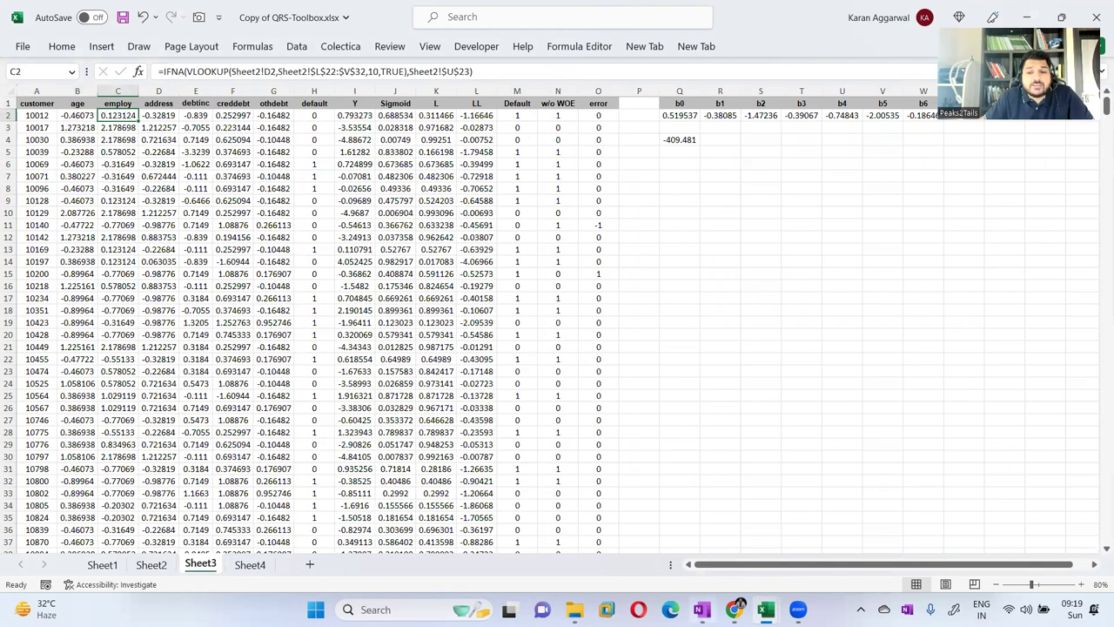
# - Check the step on replacing X with WOE values in OneNote, and compare the Excel raw data on Sheet2 with the WOE data on Sheet3
pyautogui.click(701, 610)
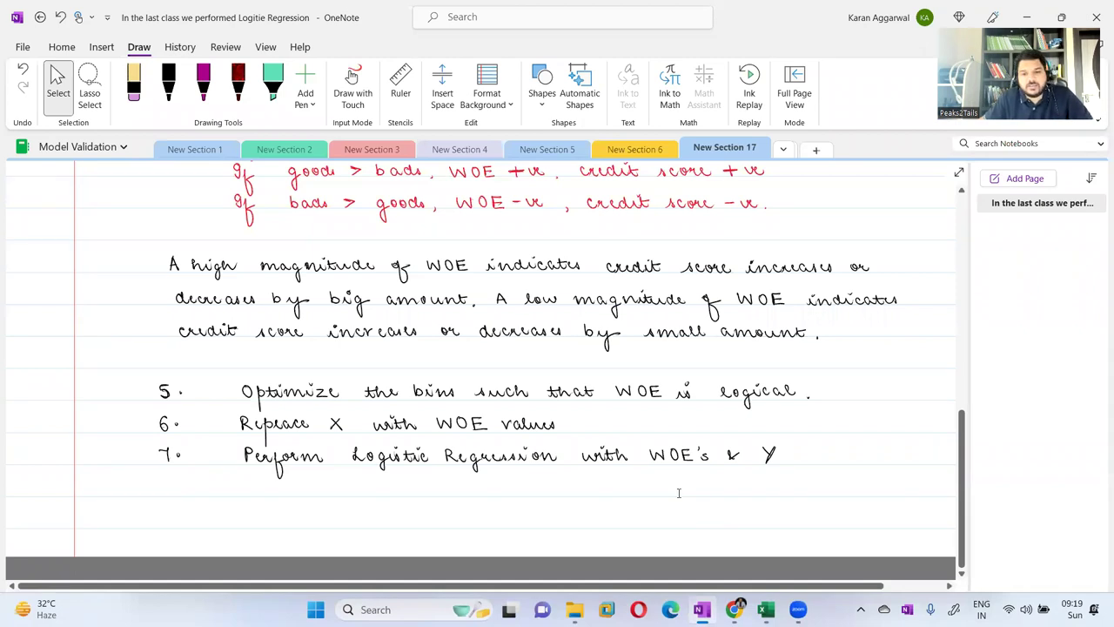
pyautogui.click(766, 609)
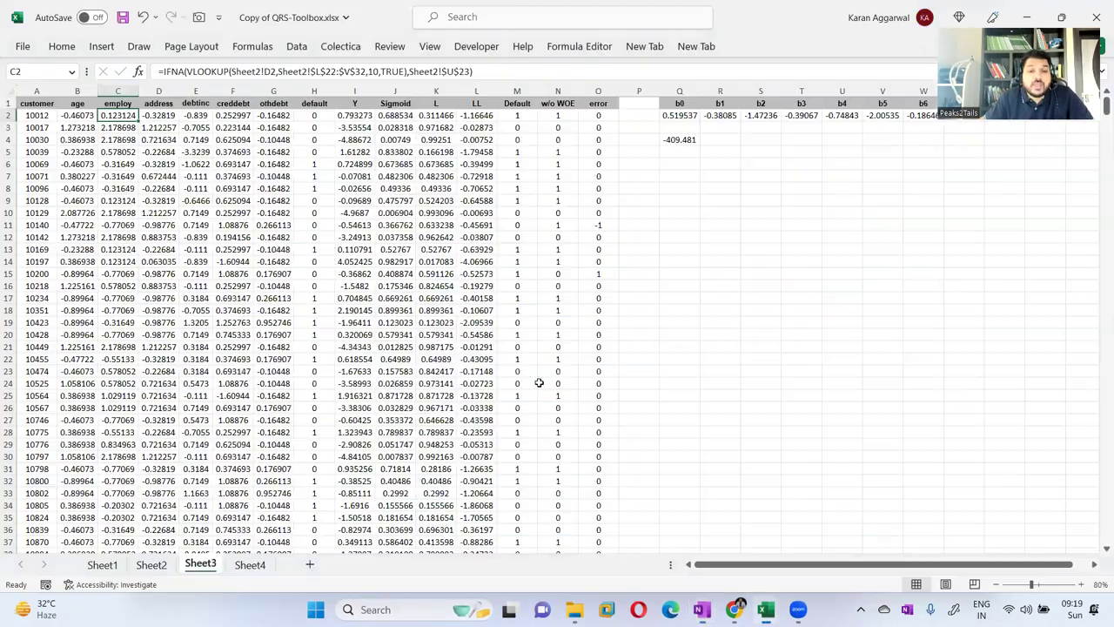
pyautogui.click(150, 564)
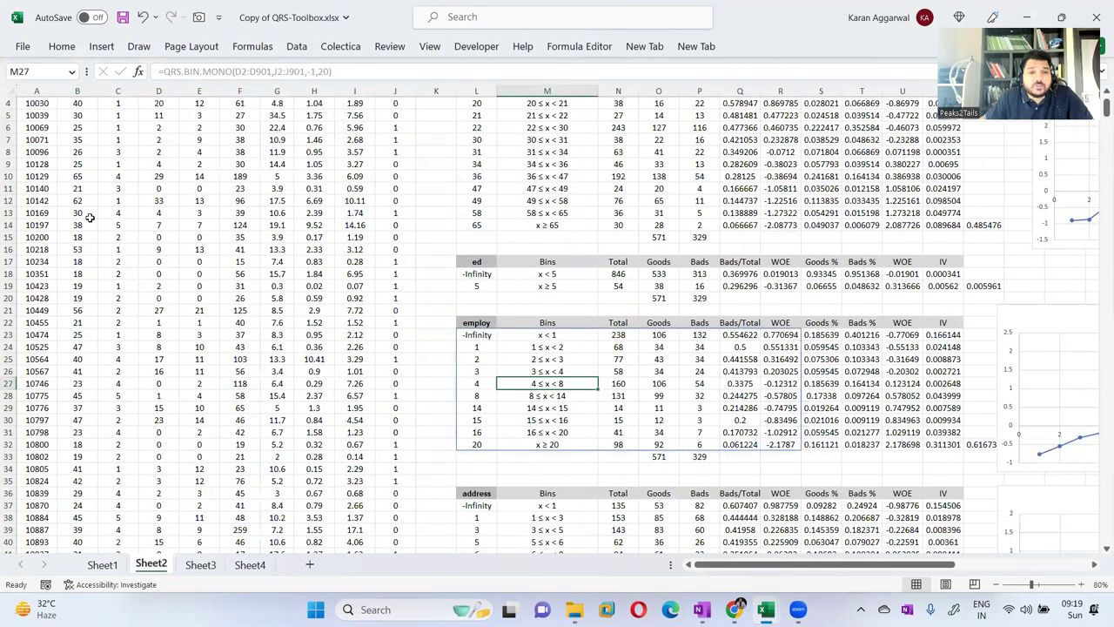
pyautogui.scroll(1, 137, 460)
pyautogui.scroll(1, 195, 568)
pyautogui.click(200, 565)
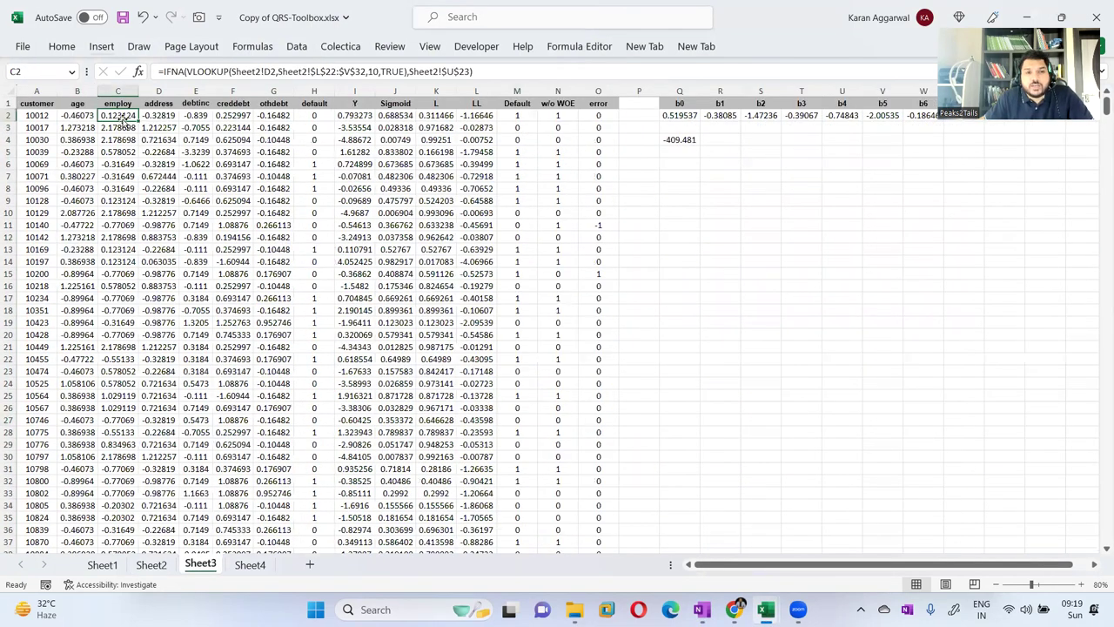
# - Select the employ WOE values U23:U32 on Sheet2 and compare them with the employ column on Sheet3
pyautogui.click(151, 565)
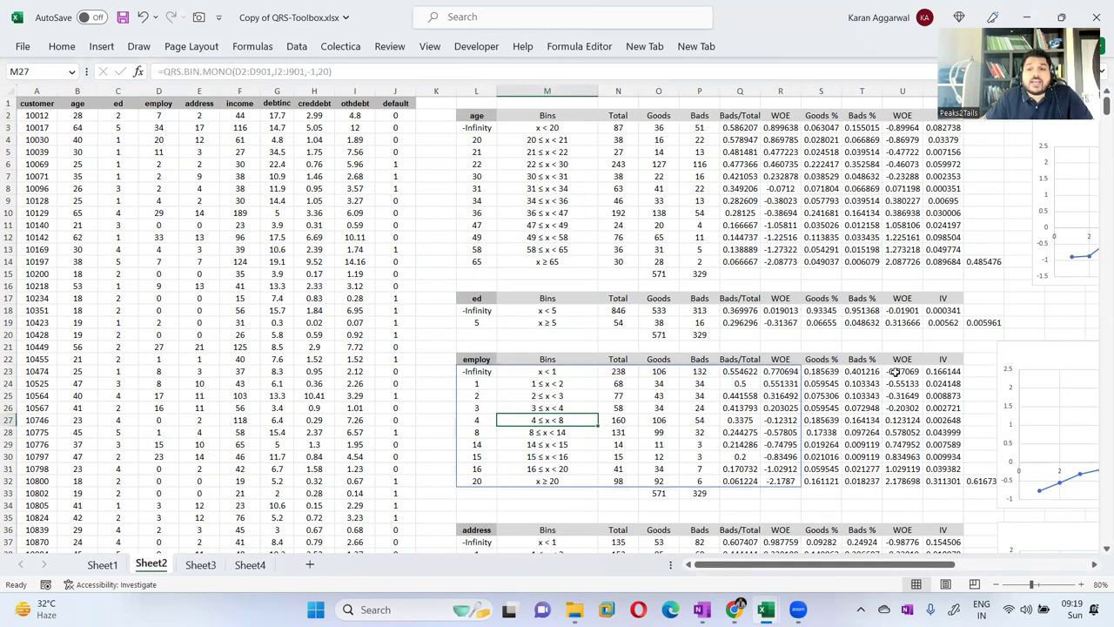
pyautogui.moveTo(895, 372); pyautogui.dragTo(911, 482)
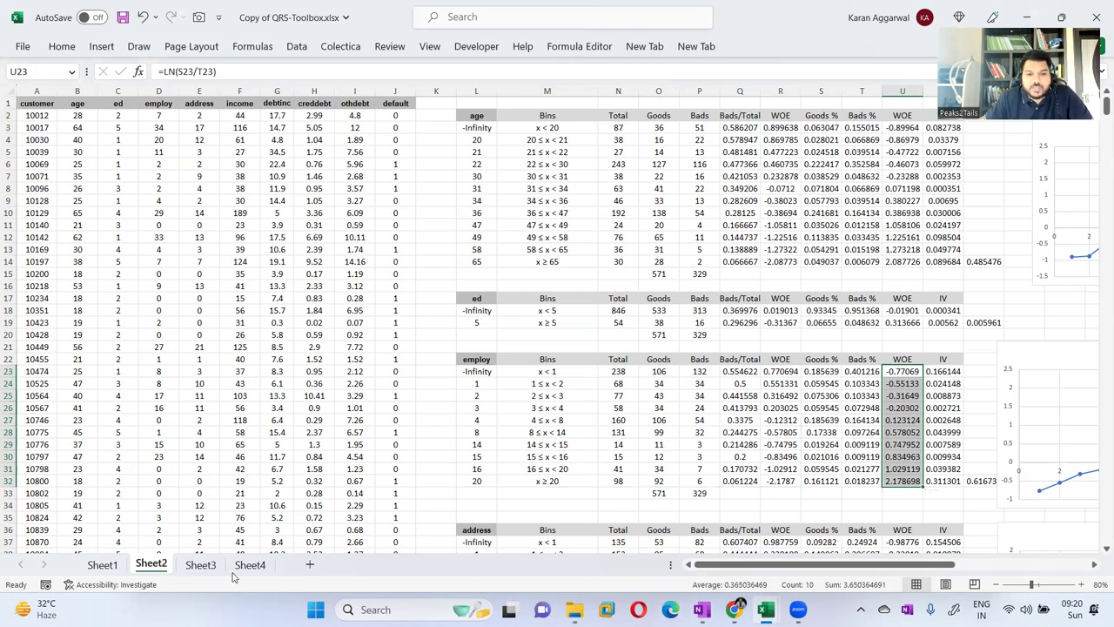
pyautogui.click(195, 565)
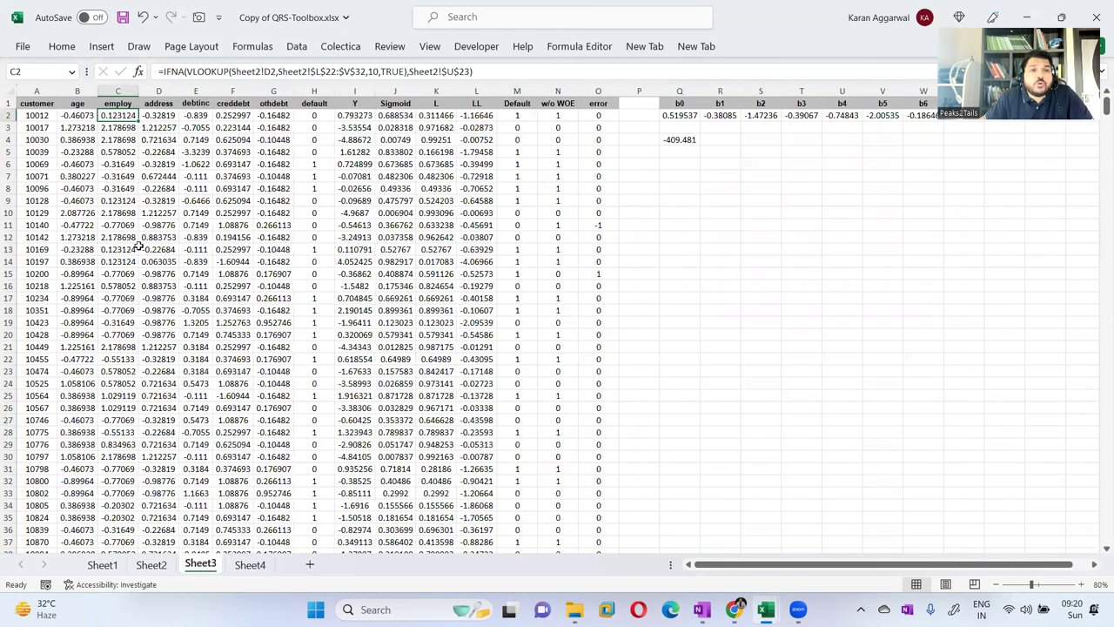
# - Select the variable headings age to othdebt on Sheet3, and check the logistic regression step in OneNote before returning to Excel
pyautogui.click(78, 104)
pyautogui.moveTo(79, 104); pyautogui.dragTo(283, 103)
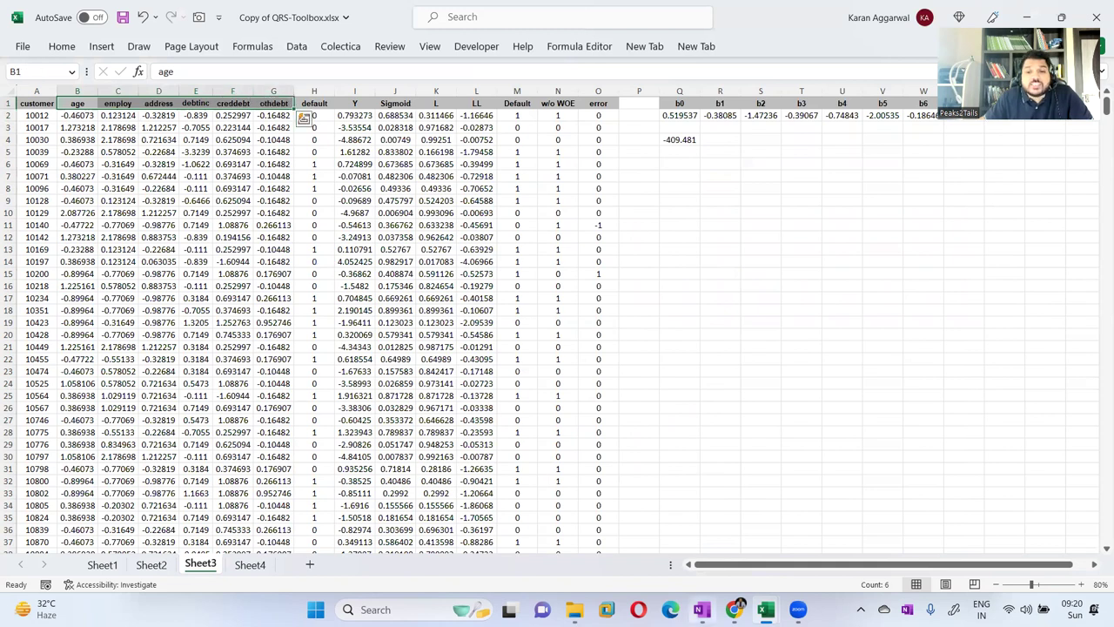
pyautogui.hotkey('alt', 'Tab')
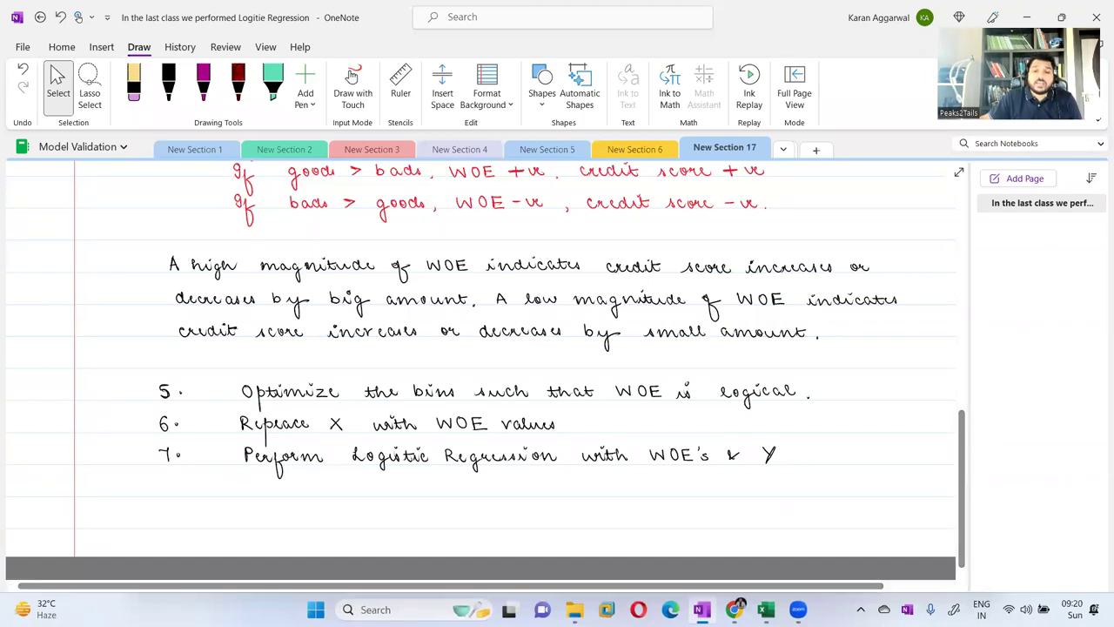
pyautogui.hotkey('alt', 'Tab')
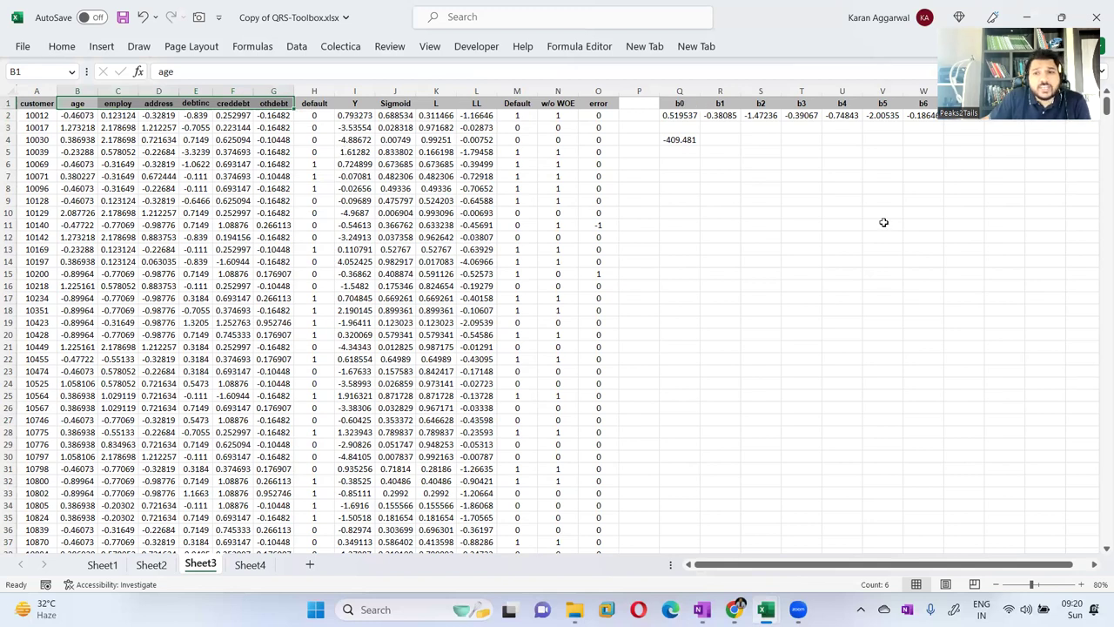
# - Select the regression coefficients b0 to b6 in Q2:W2 on Sheet3 and view them beside the WOE data
pyautogui.hscroll(2, 966, 406)
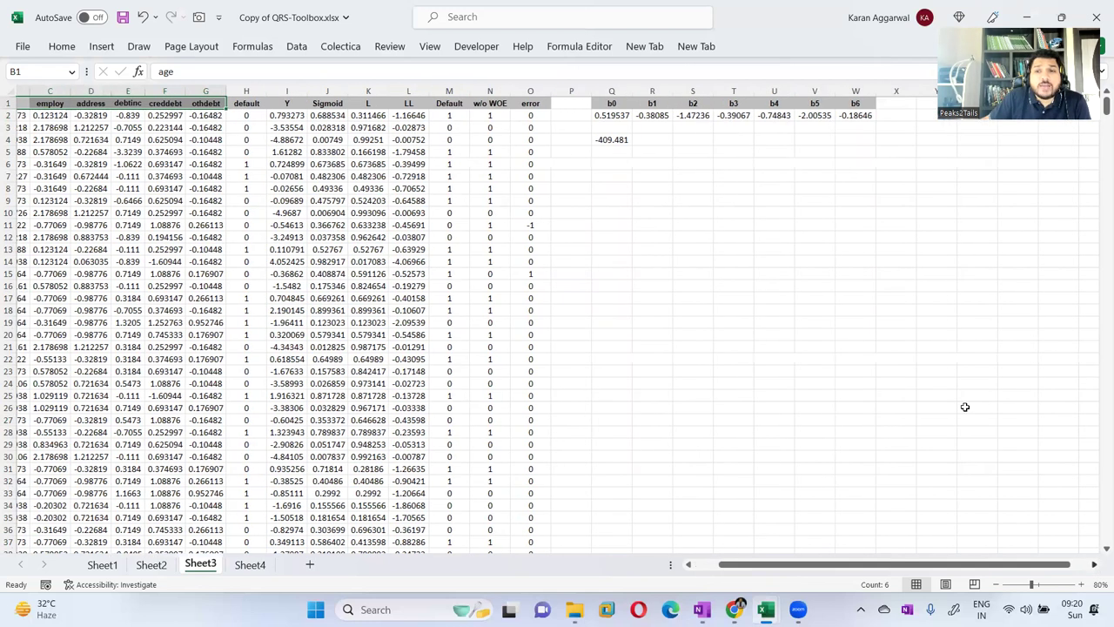
pyautogui.moveTo(585, 120); pyautogui.dragTo(857, 115)
pyautogui.hscroll(-2, 830, 557)
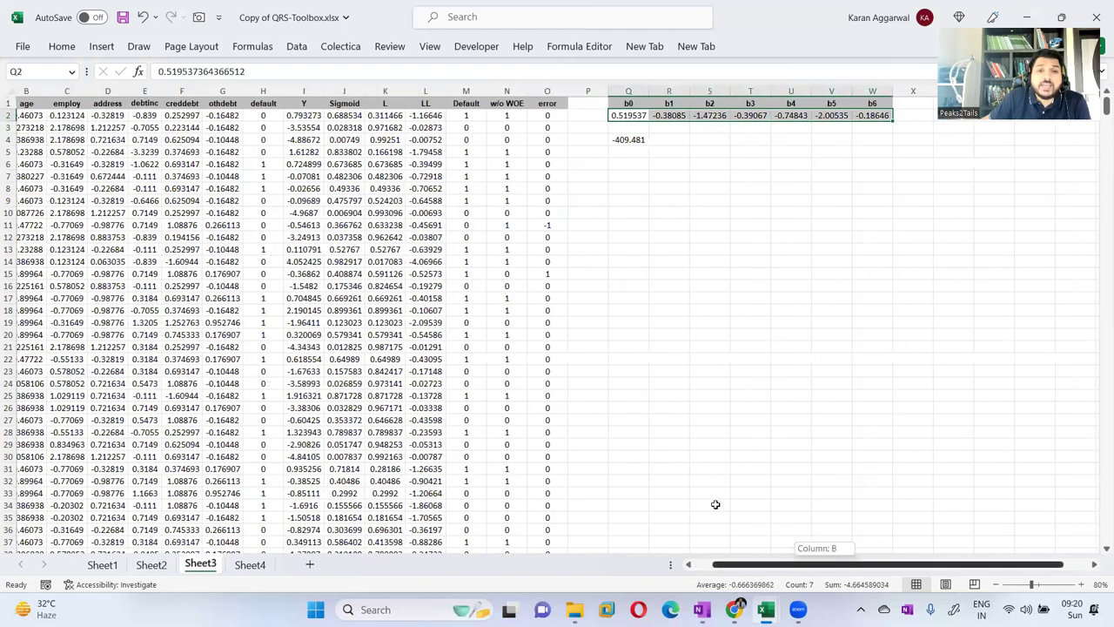
# - Inspect the Y formula in I2, select the Y values below it, and inspect the Sigmoid formula and column J on Sheet3
pyautogui.click(341, 115)
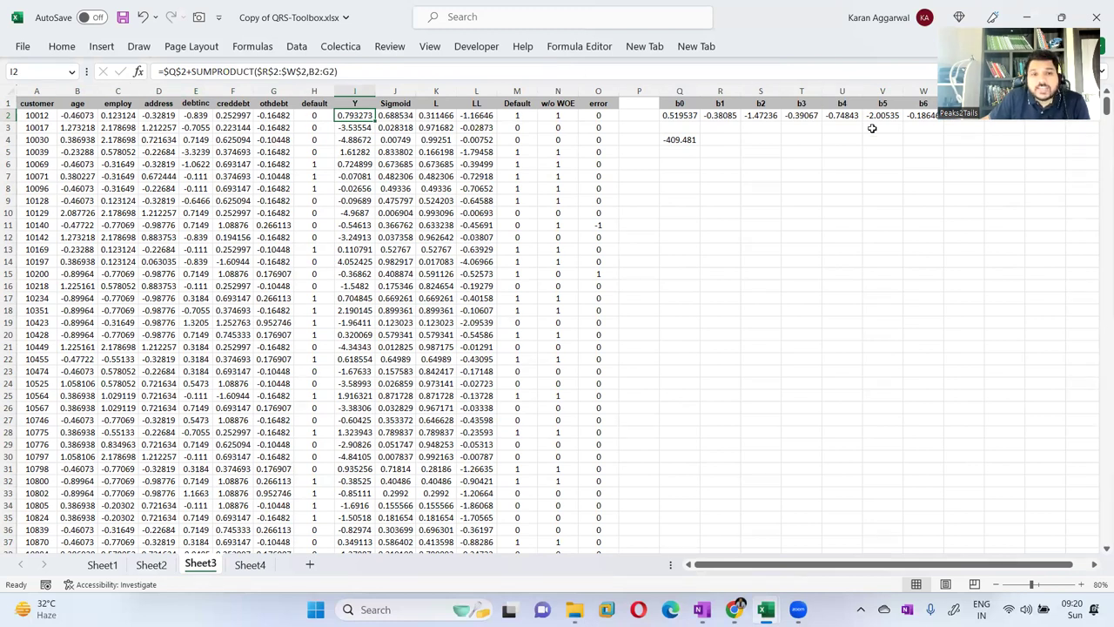
pyautogui.moveTo(357, 114)
pyautogui.mouseDown()
pyautogui.moveTo(348, 474)
pyautogui.moveTo(374, 419)
pyautogui.moveTo(352, 126)
pyautogui.mouseUp()
pyautogui.moveTo(343, 420); pyautogui.dragTo(350, 522)
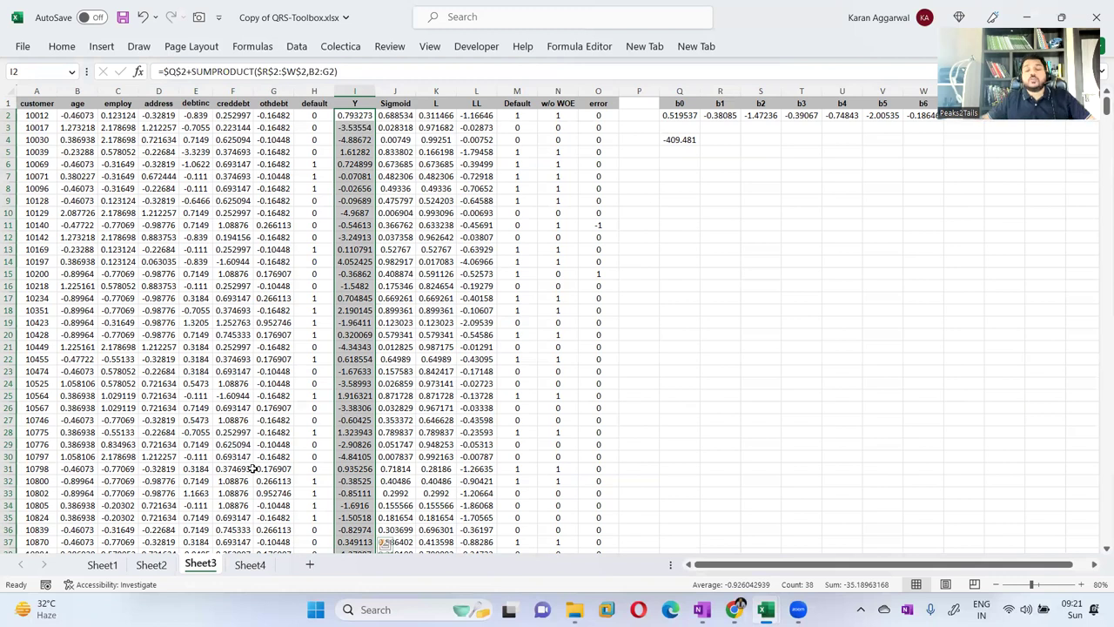
pyautogui.click(396, 115)
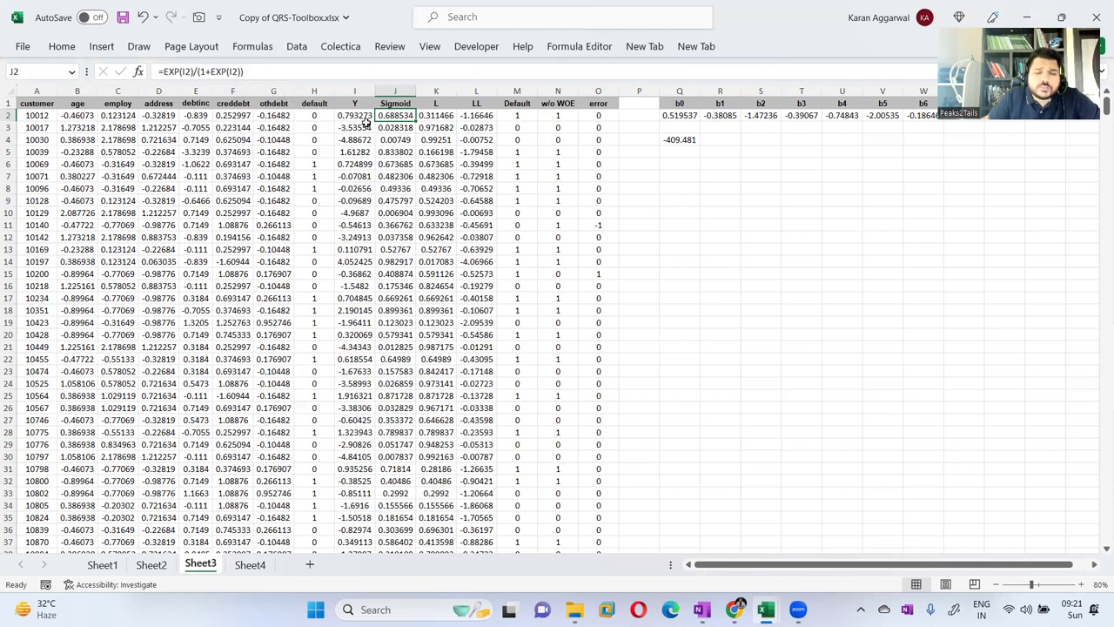
pyautogui.click(388, 87)
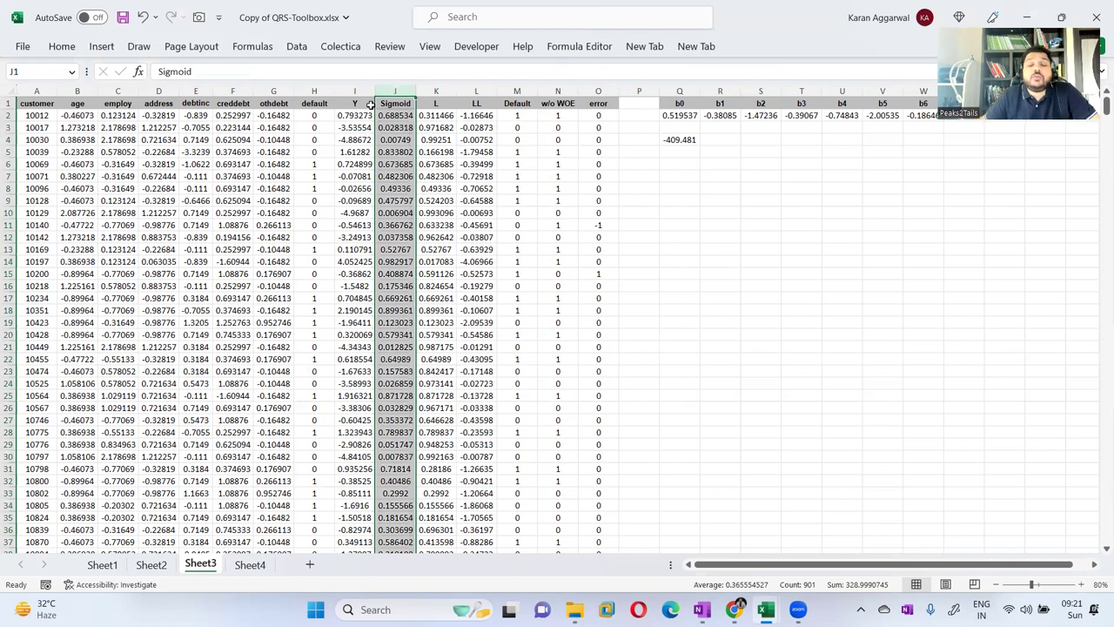
# - Examine the condition and both outcomes of the likelihood formula =IF(H2=1,J2,1-J2) in K2, leaving it unedited
pyautogui.click(428, 117)
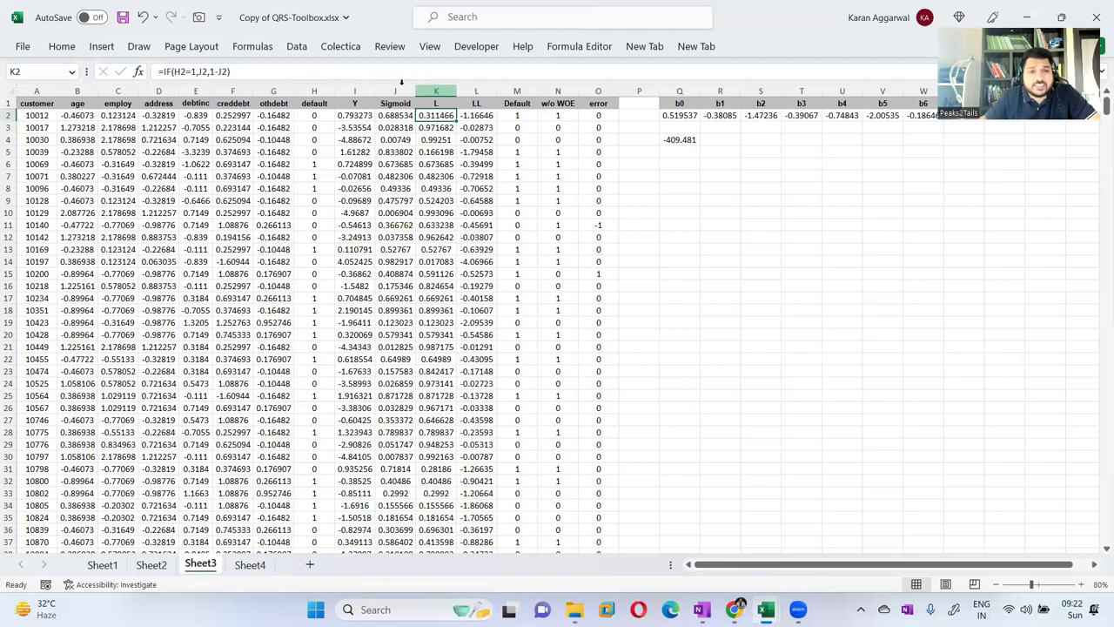
pyautogui.click(175, 72)
pyautogui.moveTo(174, 72); pyautogui.dragTo(193, 71)
pyautogui.click(195, 72)
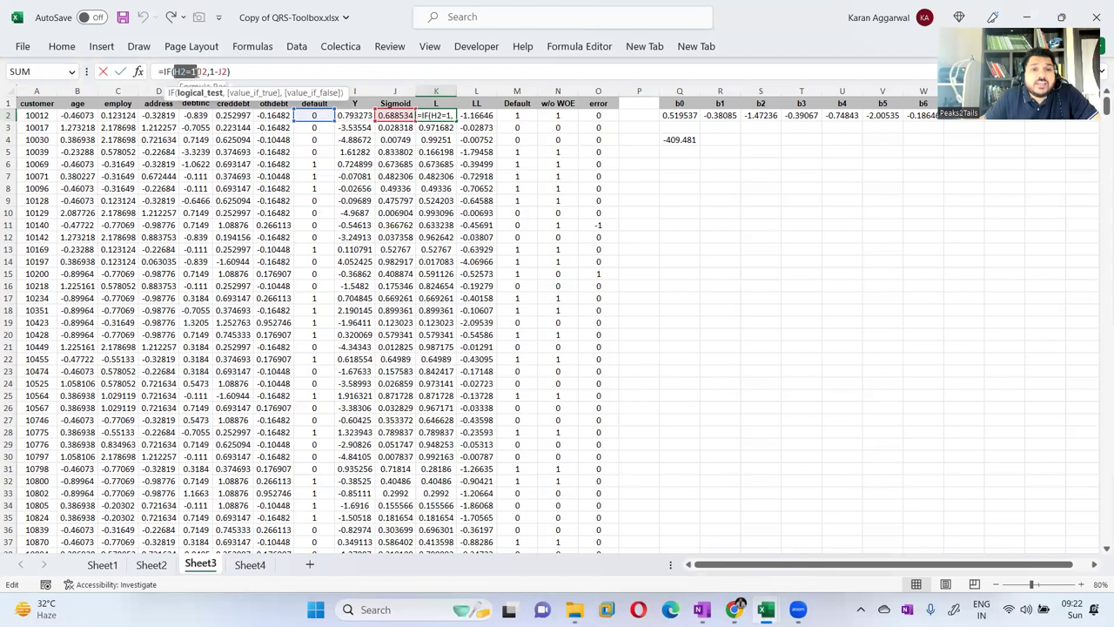
pyautogui.click(199, 72)
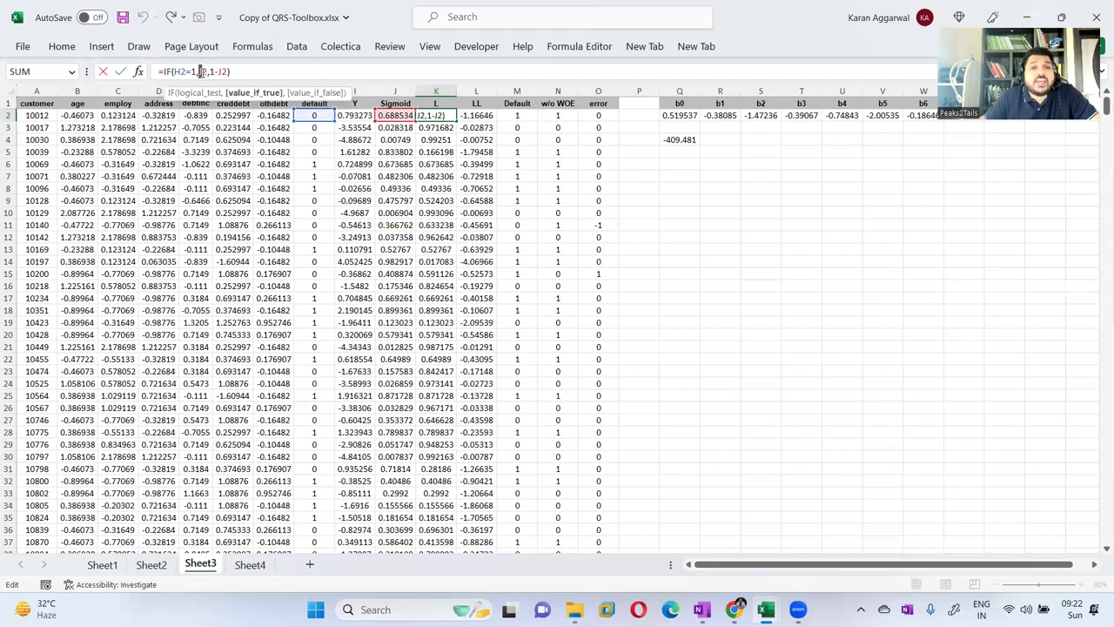
pyautogui.moveTo(210, 72); pyautogui.dragTo(225, 73)
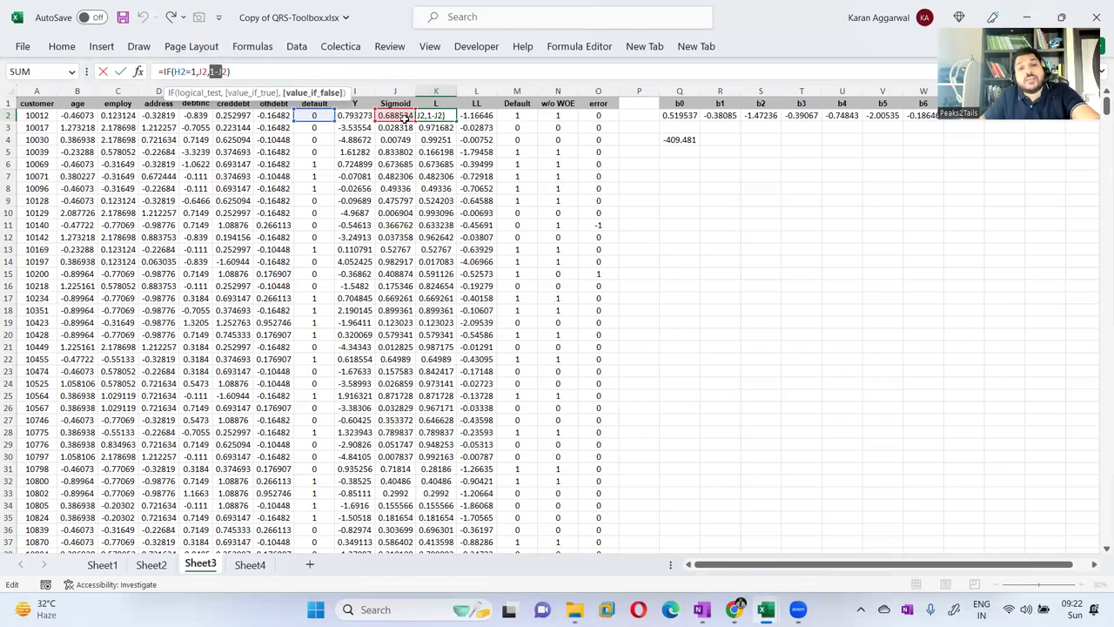
pyautogui.press('Escape')
# - Inspect the log-likelihood formula in L2 and its sum in Q4, and select coefficients b0 to b6 in Q2:W2
pyautogui.click(471, 115)
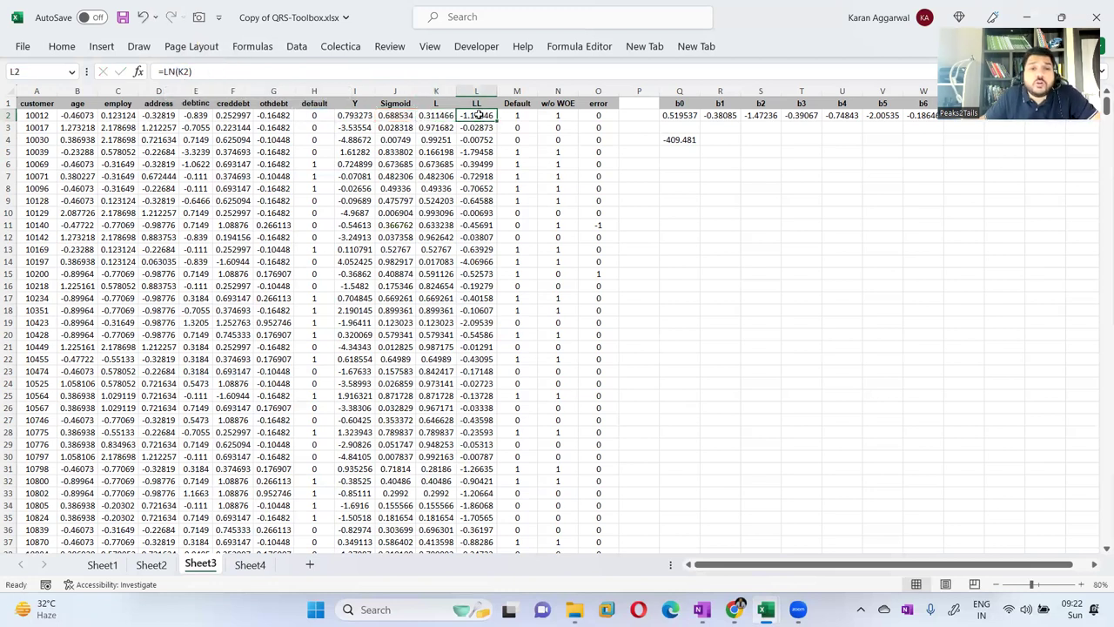
pyautogui.click(679, 139)
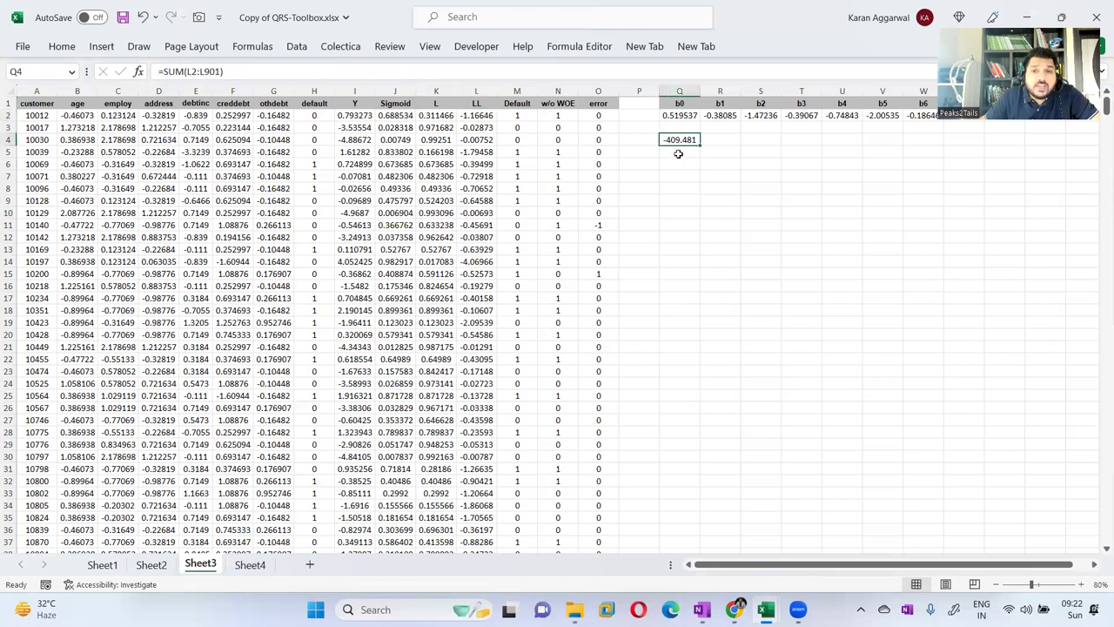
pyautogui.moveTo(679, 116); pyautogui.dragTo(910, 115)
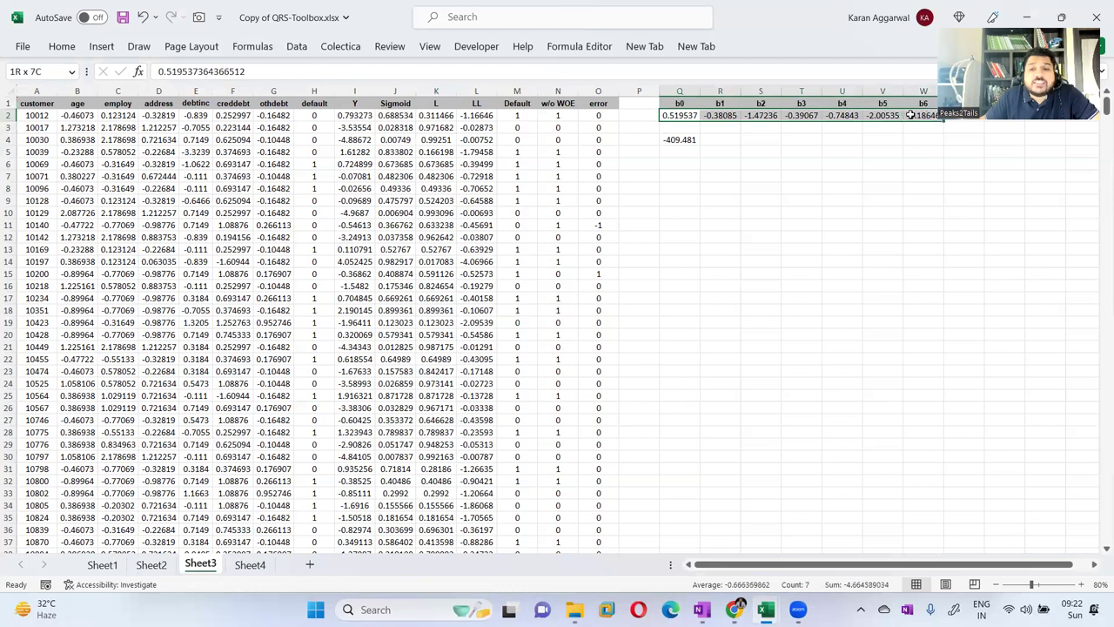
pyautogui.click(679, 140)
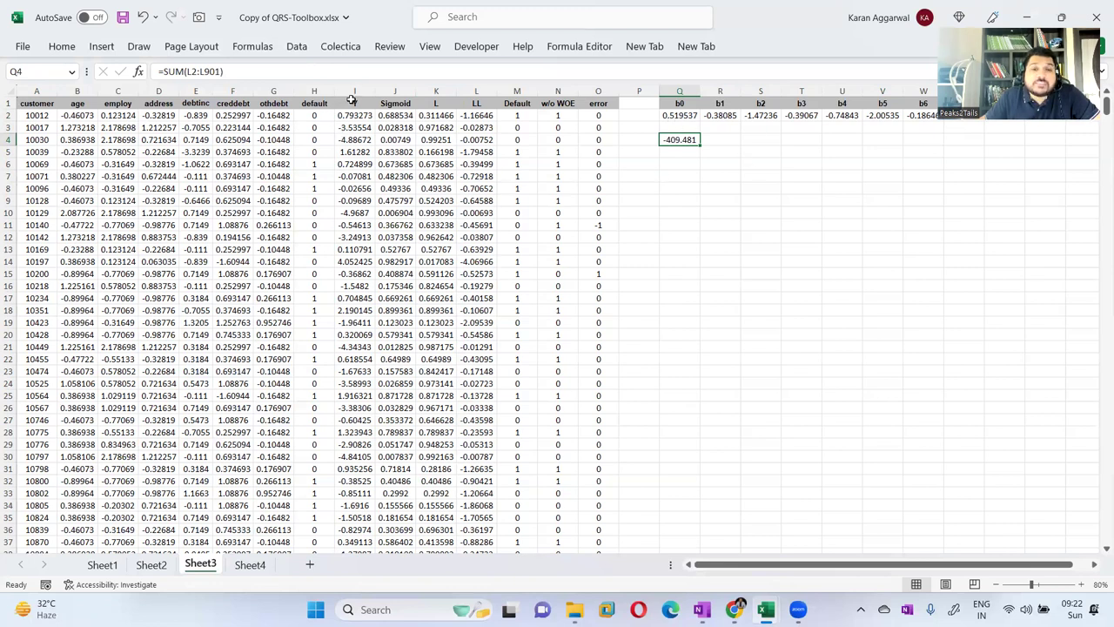
# - Review the Sigmoid column and the Default formula in M2, and view the Model Validation_Final workbook before returning to Copy of QRS-Toolbox
pyautogui.click(398, 92)
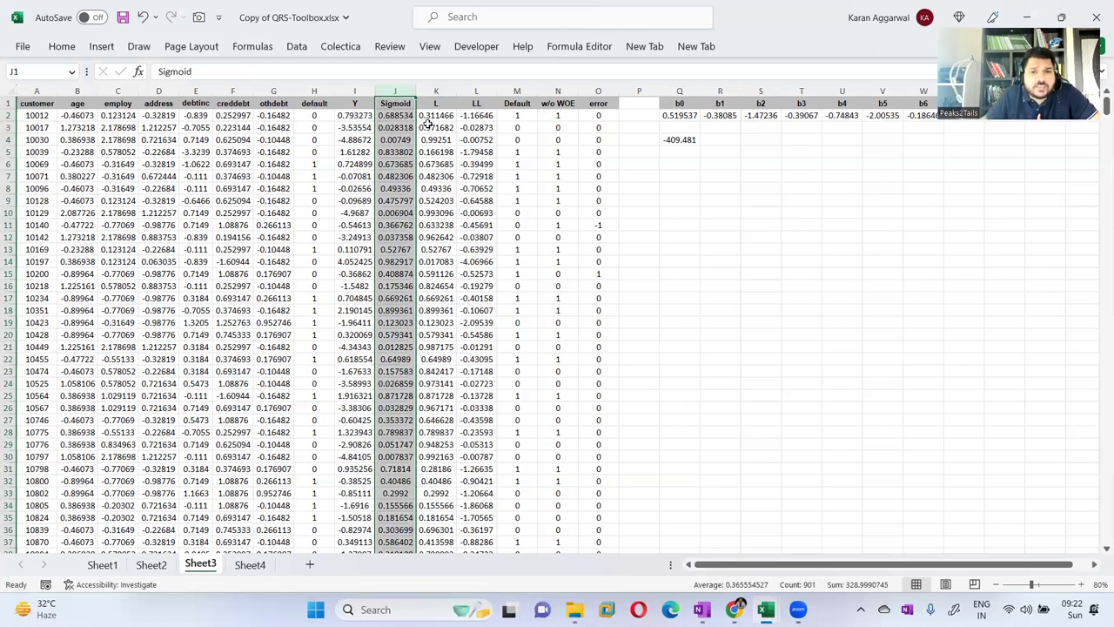
pyautogui.click(510, 119)
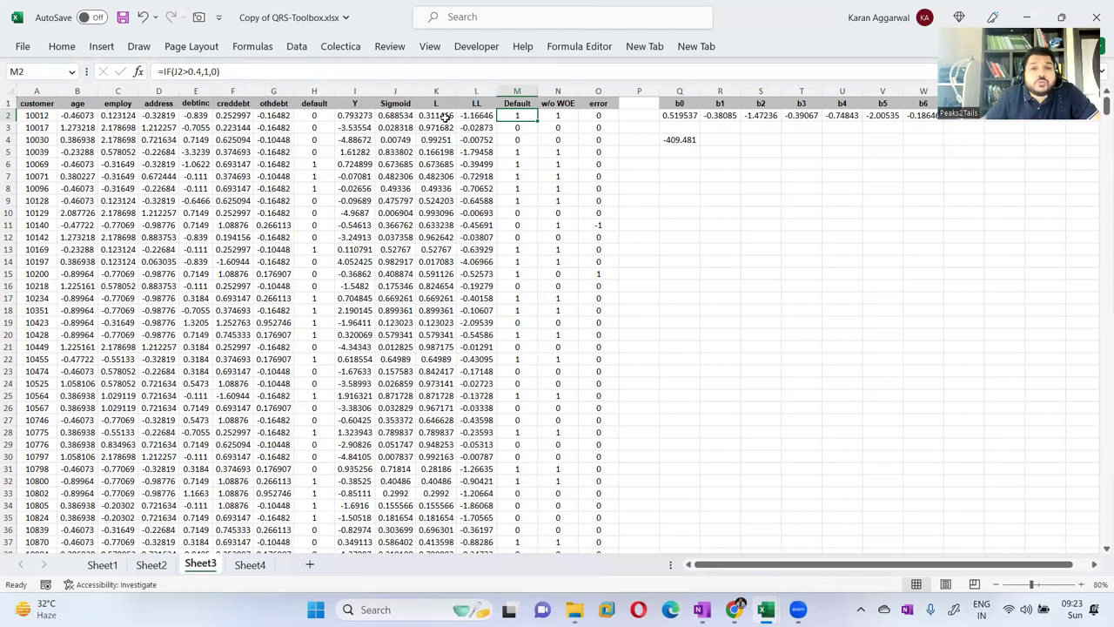
pyautogui.moveTo(510, 114); pyautogui.dragTo(523, 310)
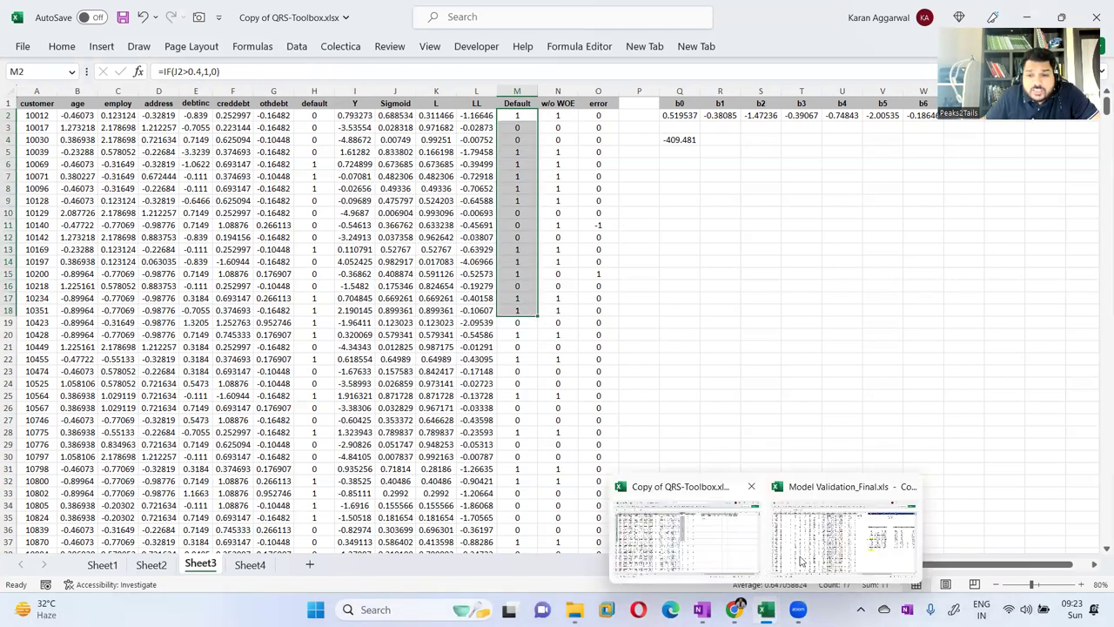
pyautogui.hotkey('alt', 'Tab')
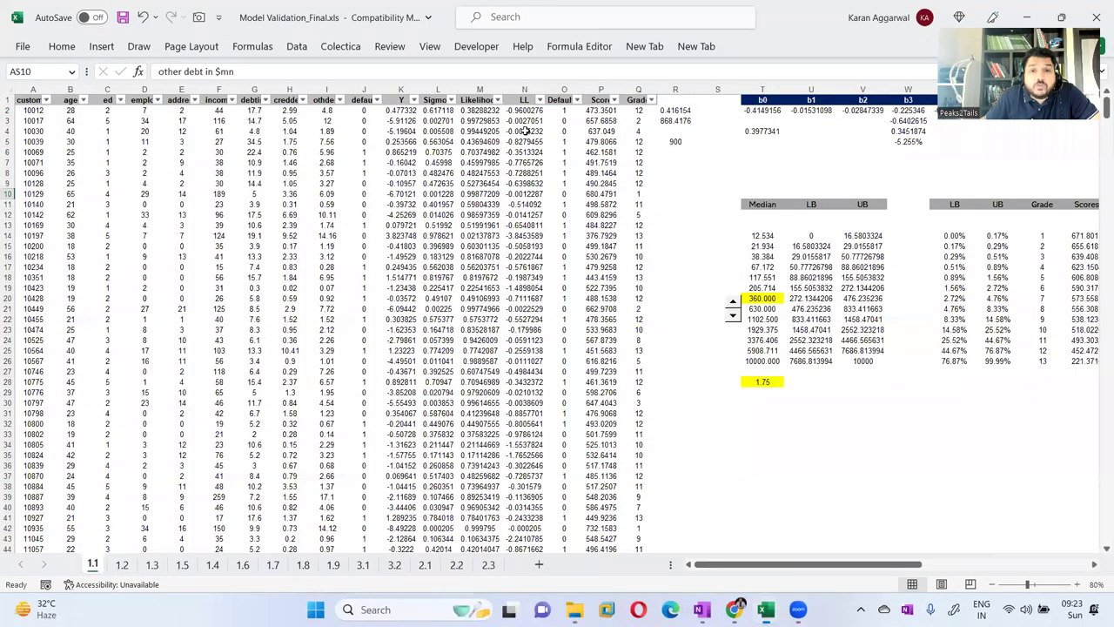
pyautogui.moveTo(765, 610)
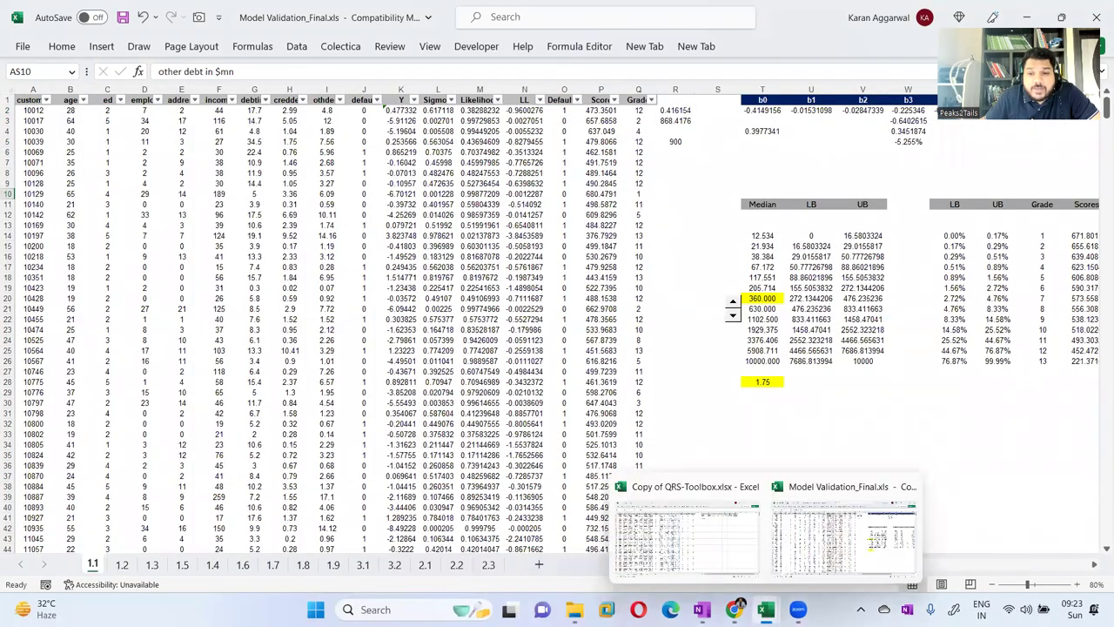
pyautogui.click(687, 526)
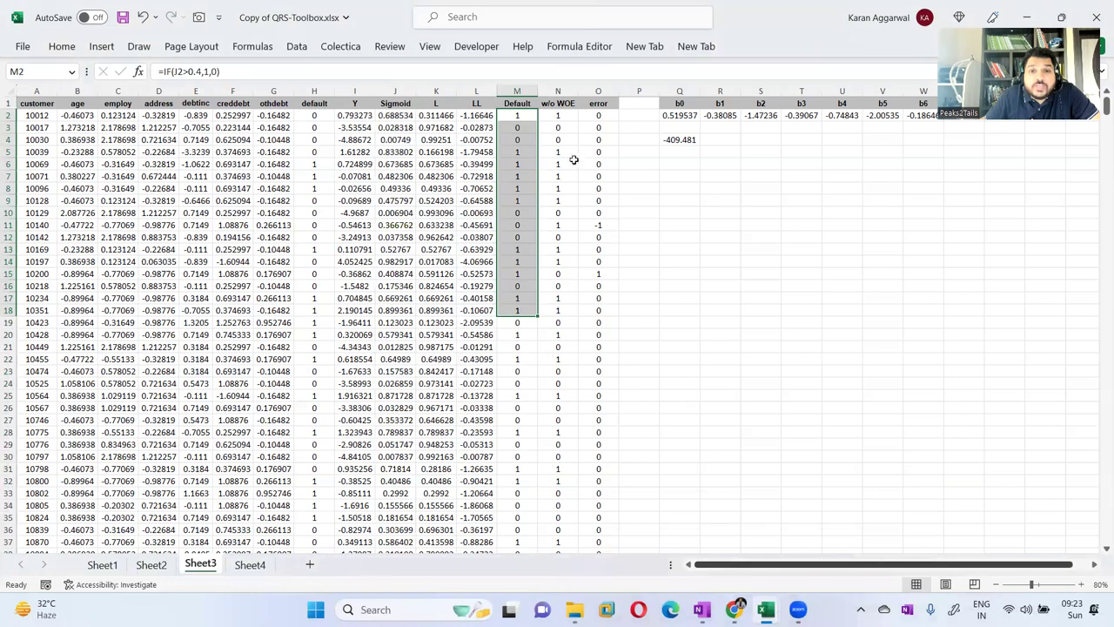
# - Compare the Default and w/o WOE predictions on Sheet3 by selecting each column, and select the error column
pyautogui.moveTo(556, 114); pyautogui.dragTo(557, 370)
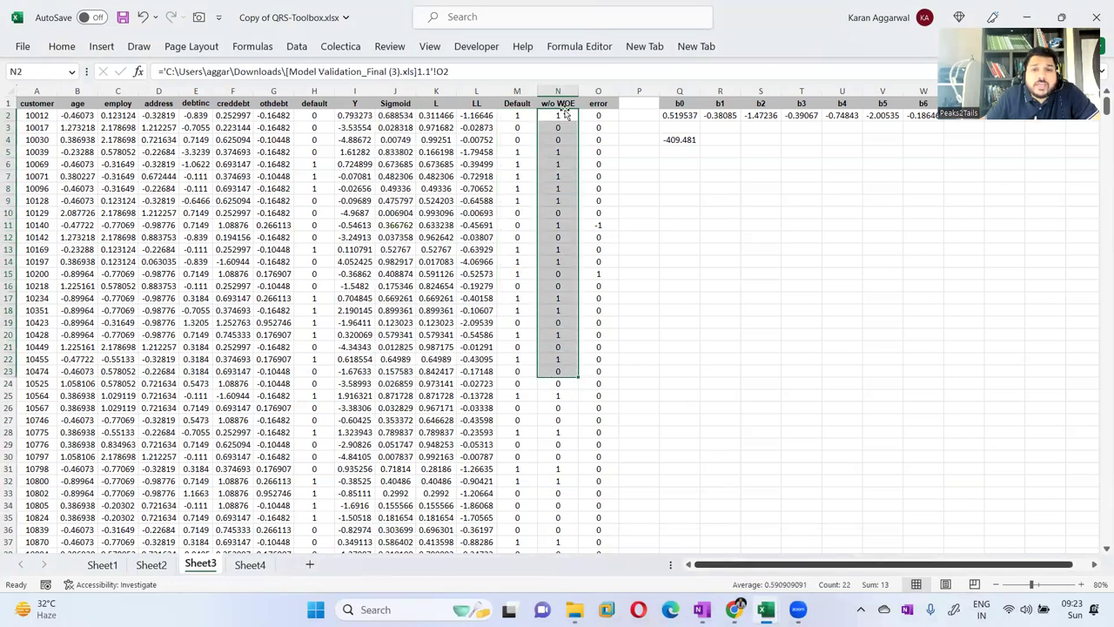
pyautogui.click(515, 89)
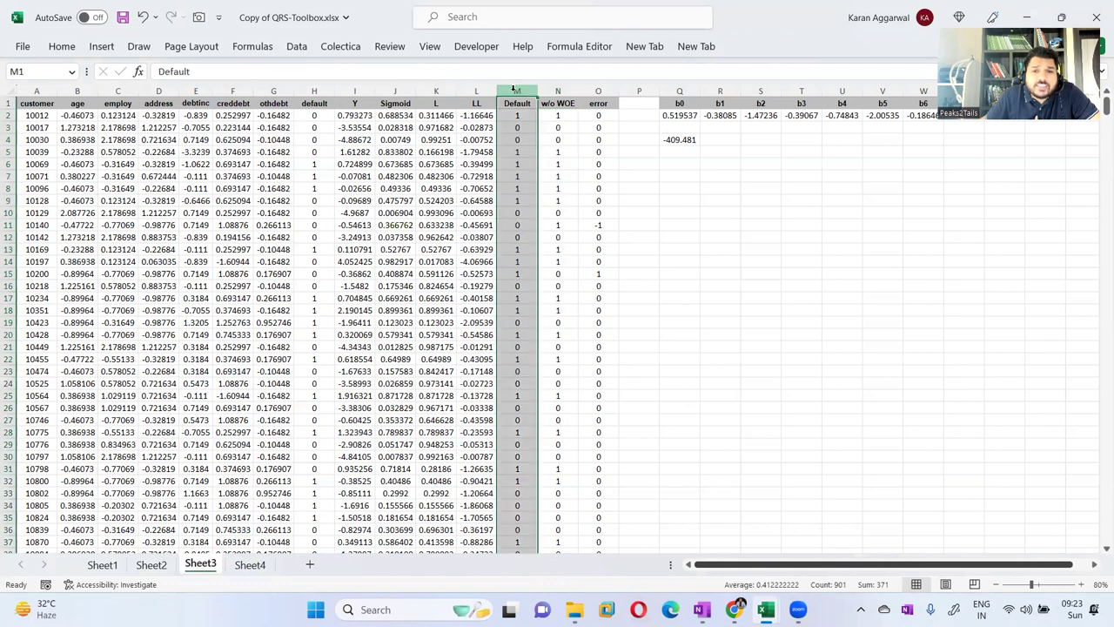
pyautogui.click(558, 90)
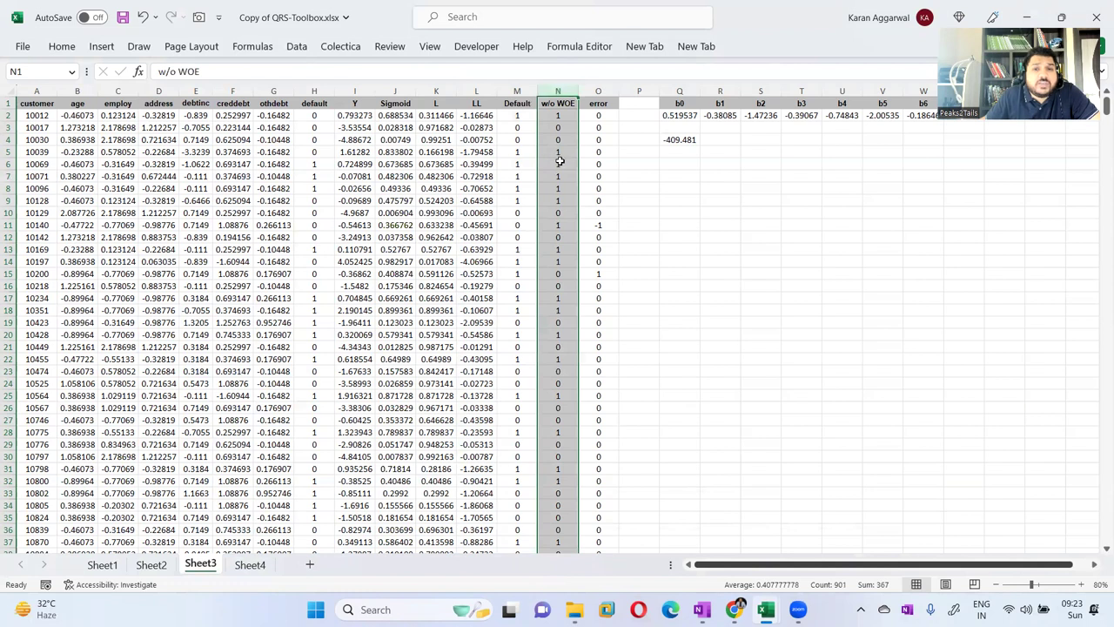
pyautogui.click(597, 91)
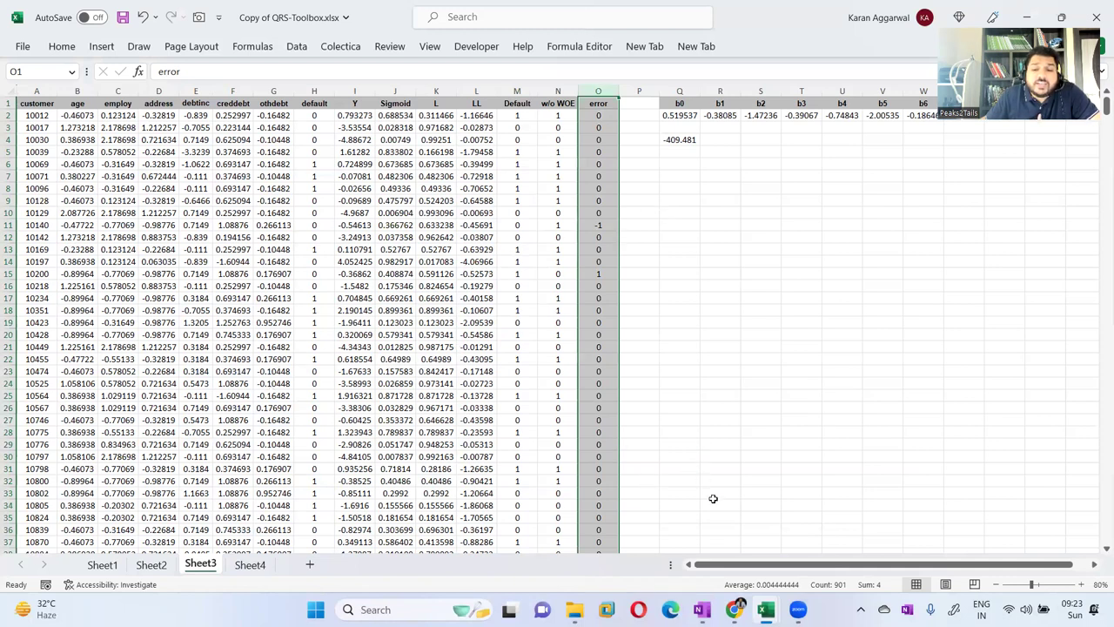
# - Review the discretisation steps in the OneNote notes, view the bin tables and WOE charts on Sheet2 in Excel, and return to OneNote
pyautogui.click(703, 608)
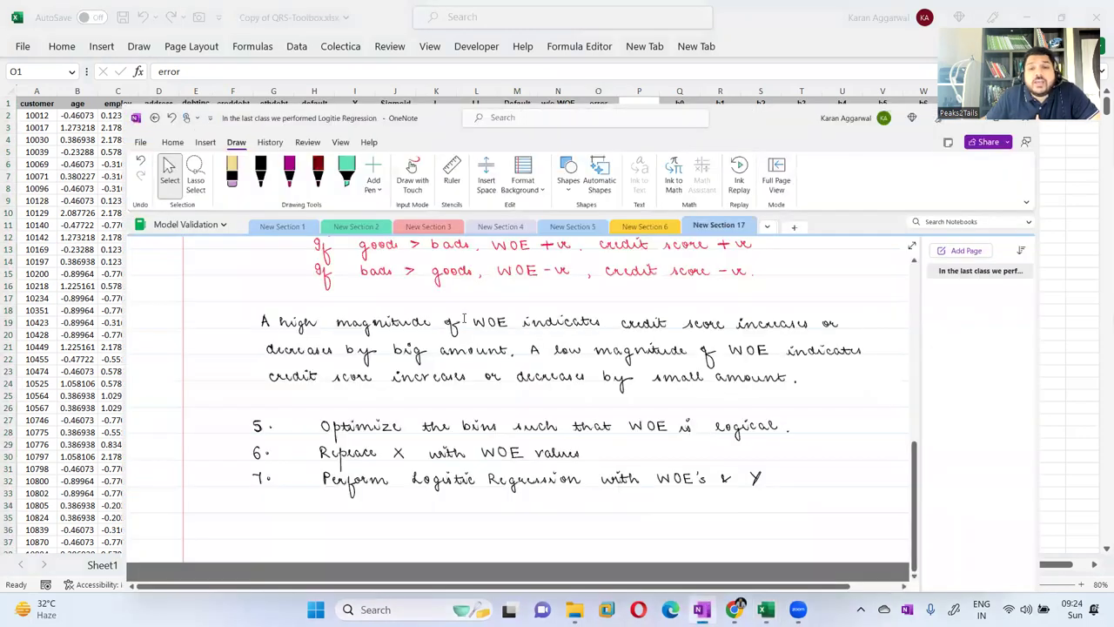
pyautogui.scroll(10, 451, 326)
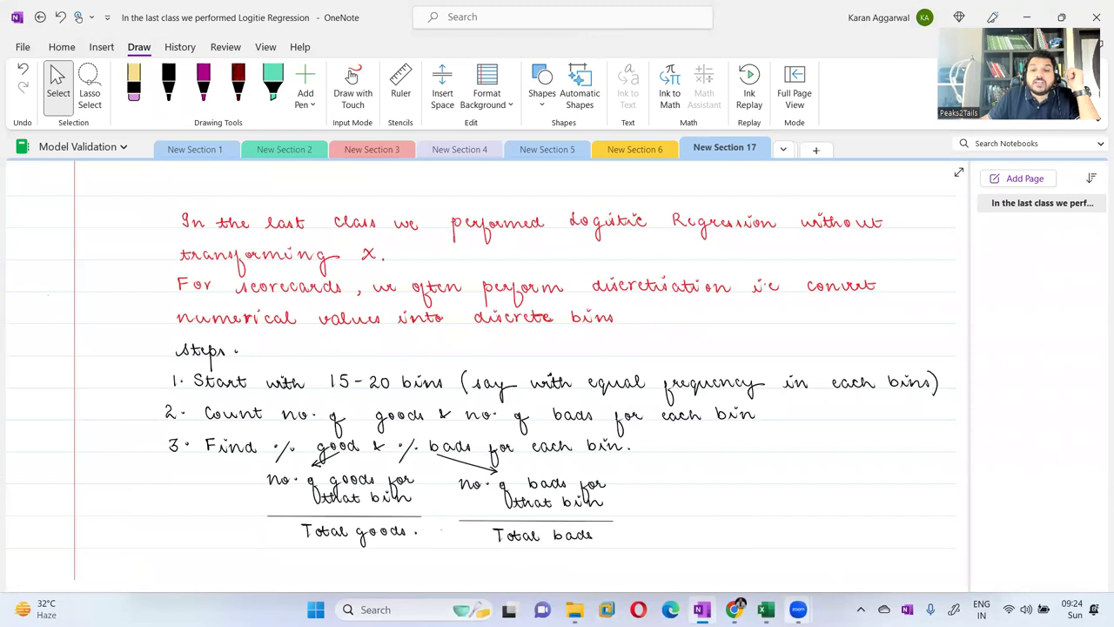
pyautogui.moveTo(766, 609)
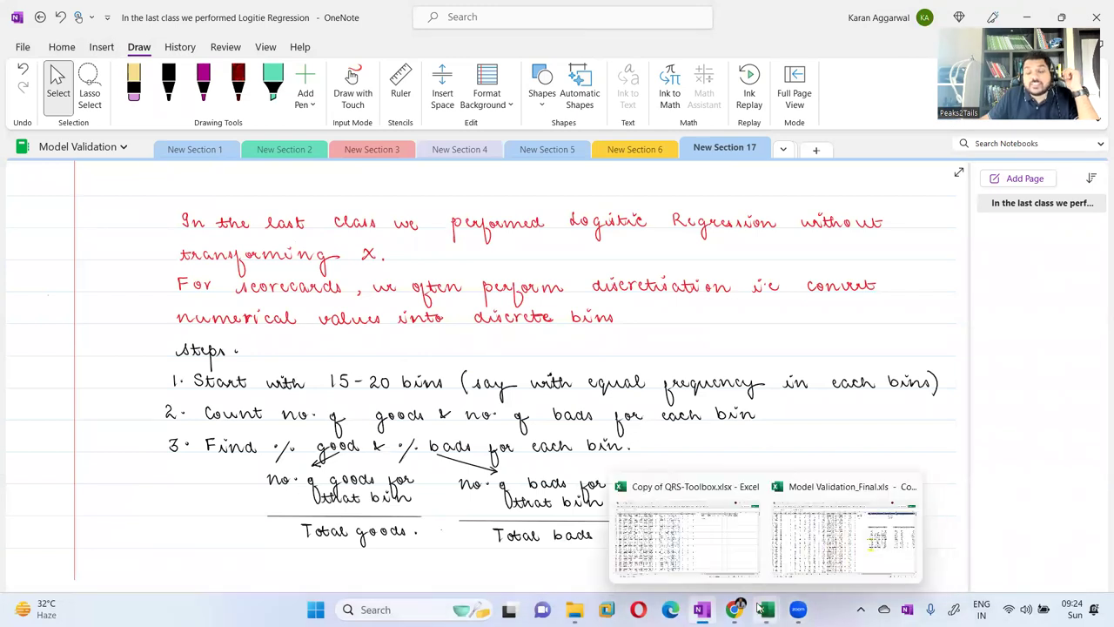
pyautogui.click(700, 540)
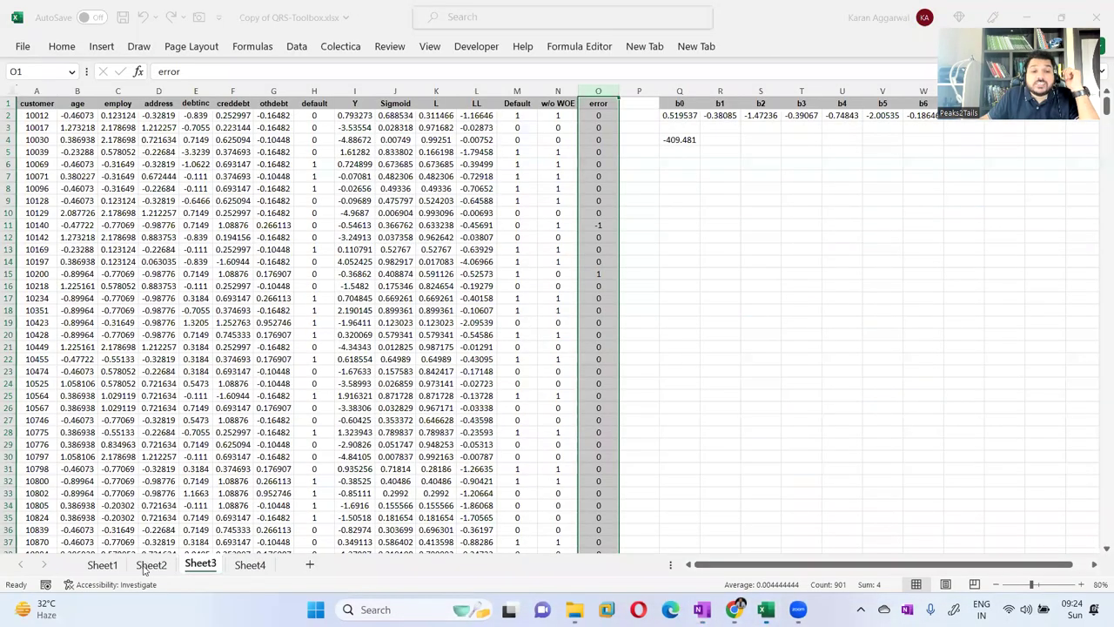
pyautogui.click(150, 565)
pyautogui.moveTo(745, 565); pyautogui.dragTo(871, 564)
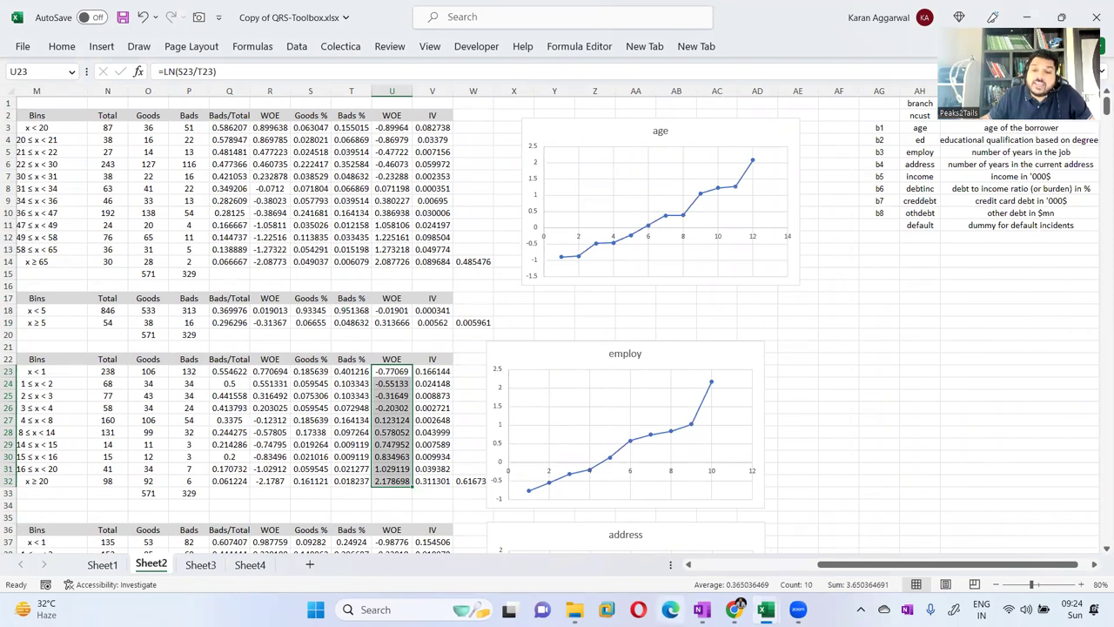
pyautogui.click(701, 610)
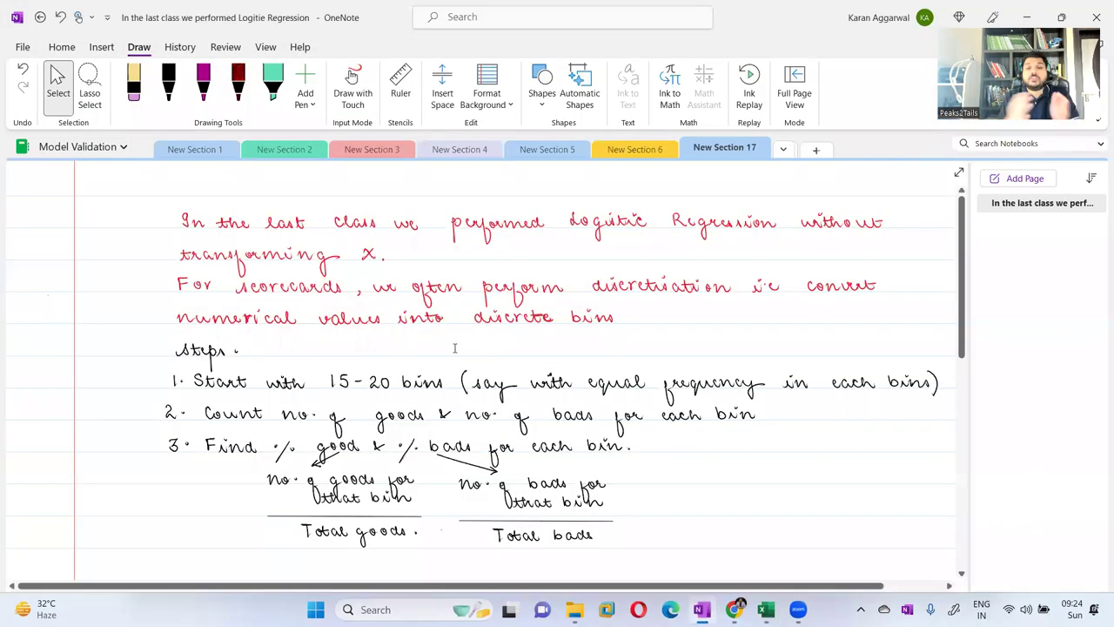